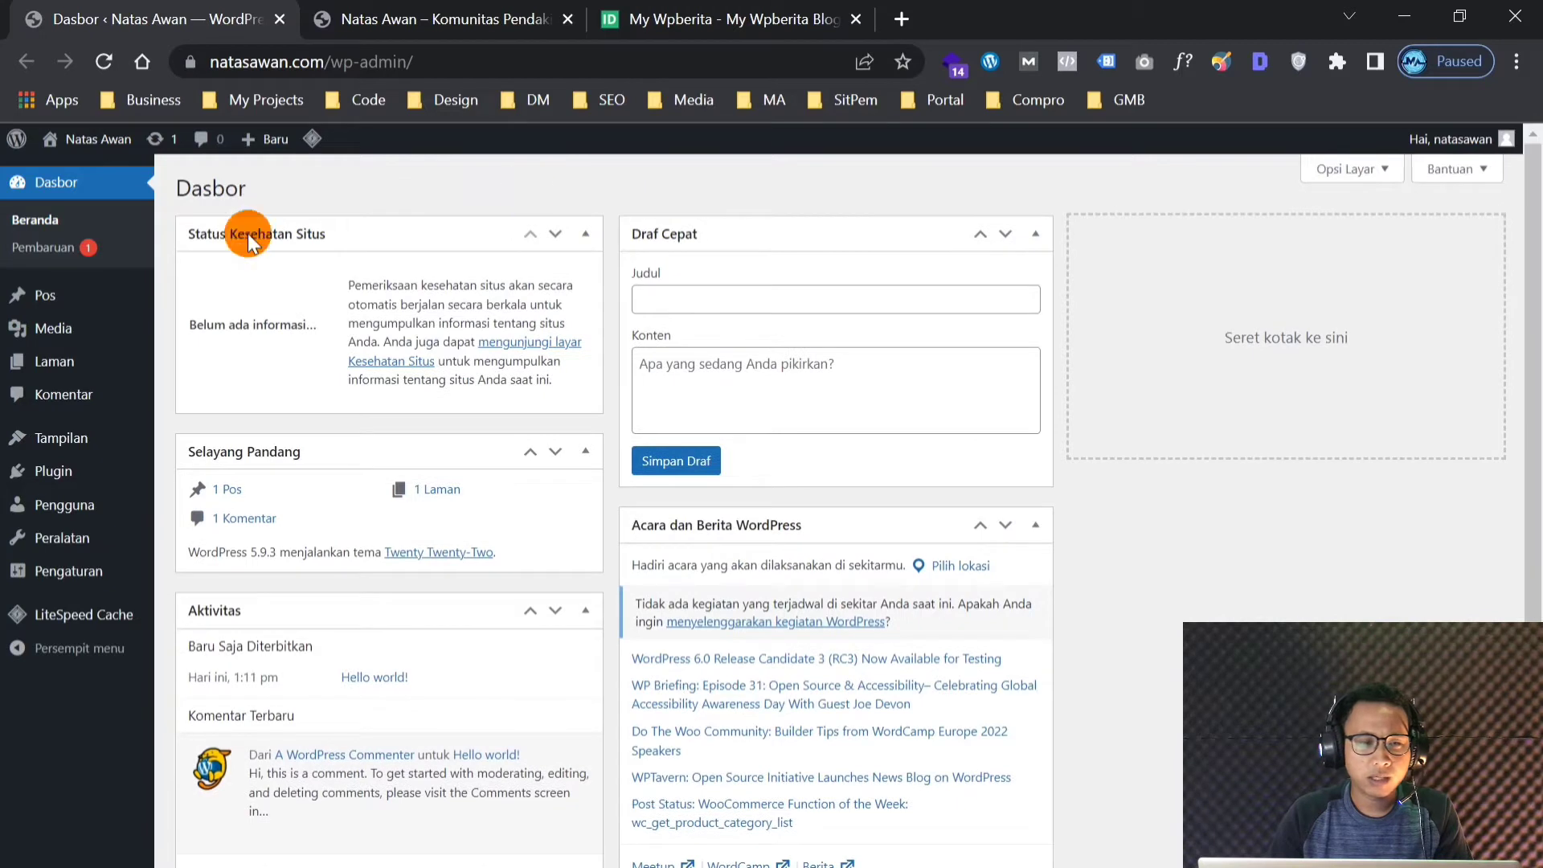
Open the list of all posts and check how the default post appears on the live site's home page
{"action": "mouse_move", "coordinate": [63, 305]}
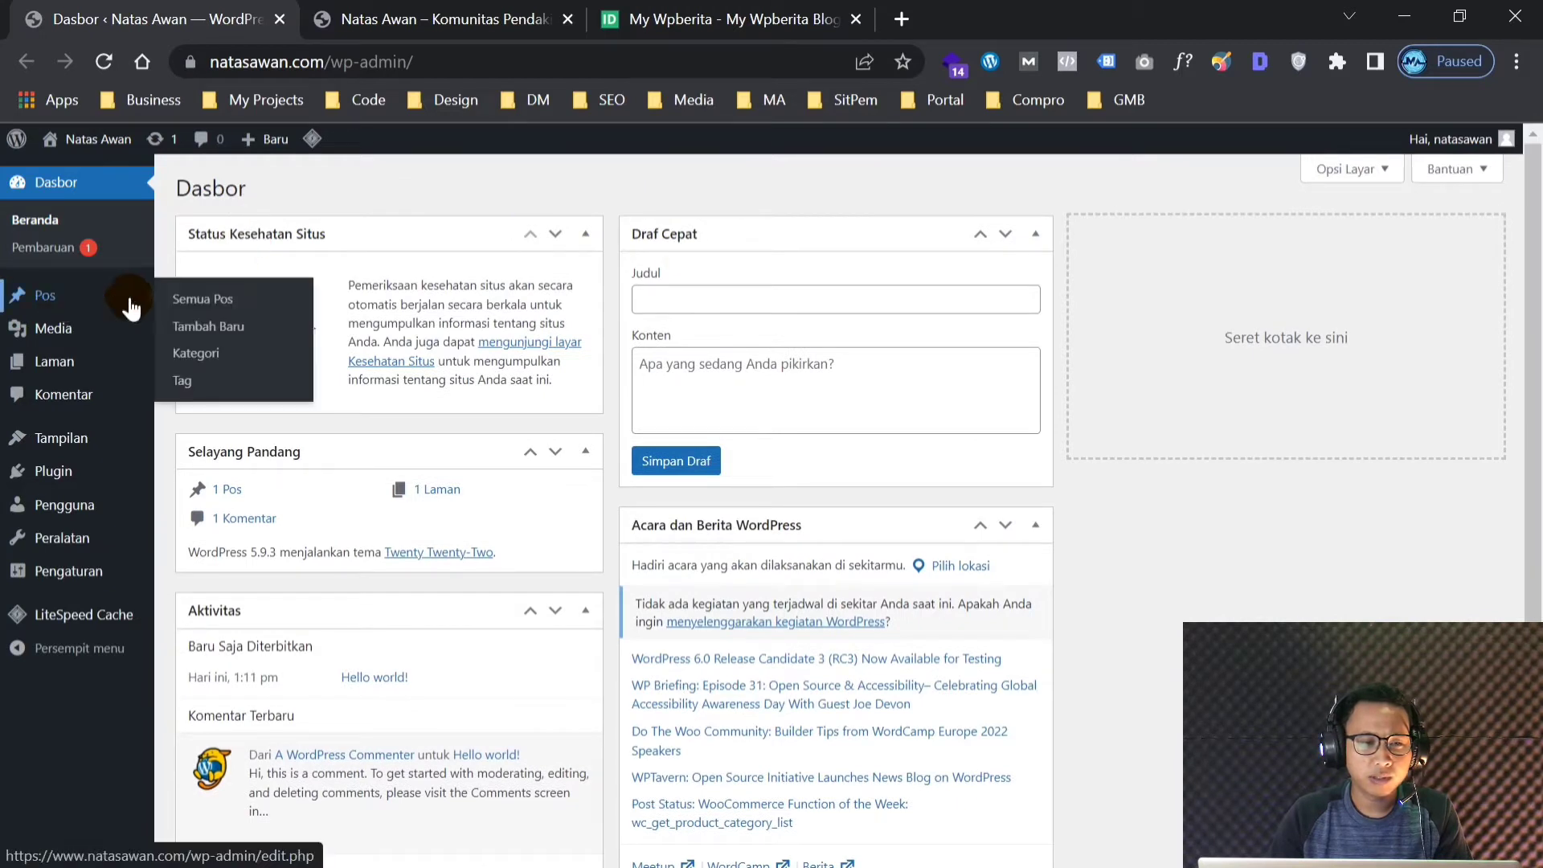
{"action": "left_click", "coordinate": [184, 305]}
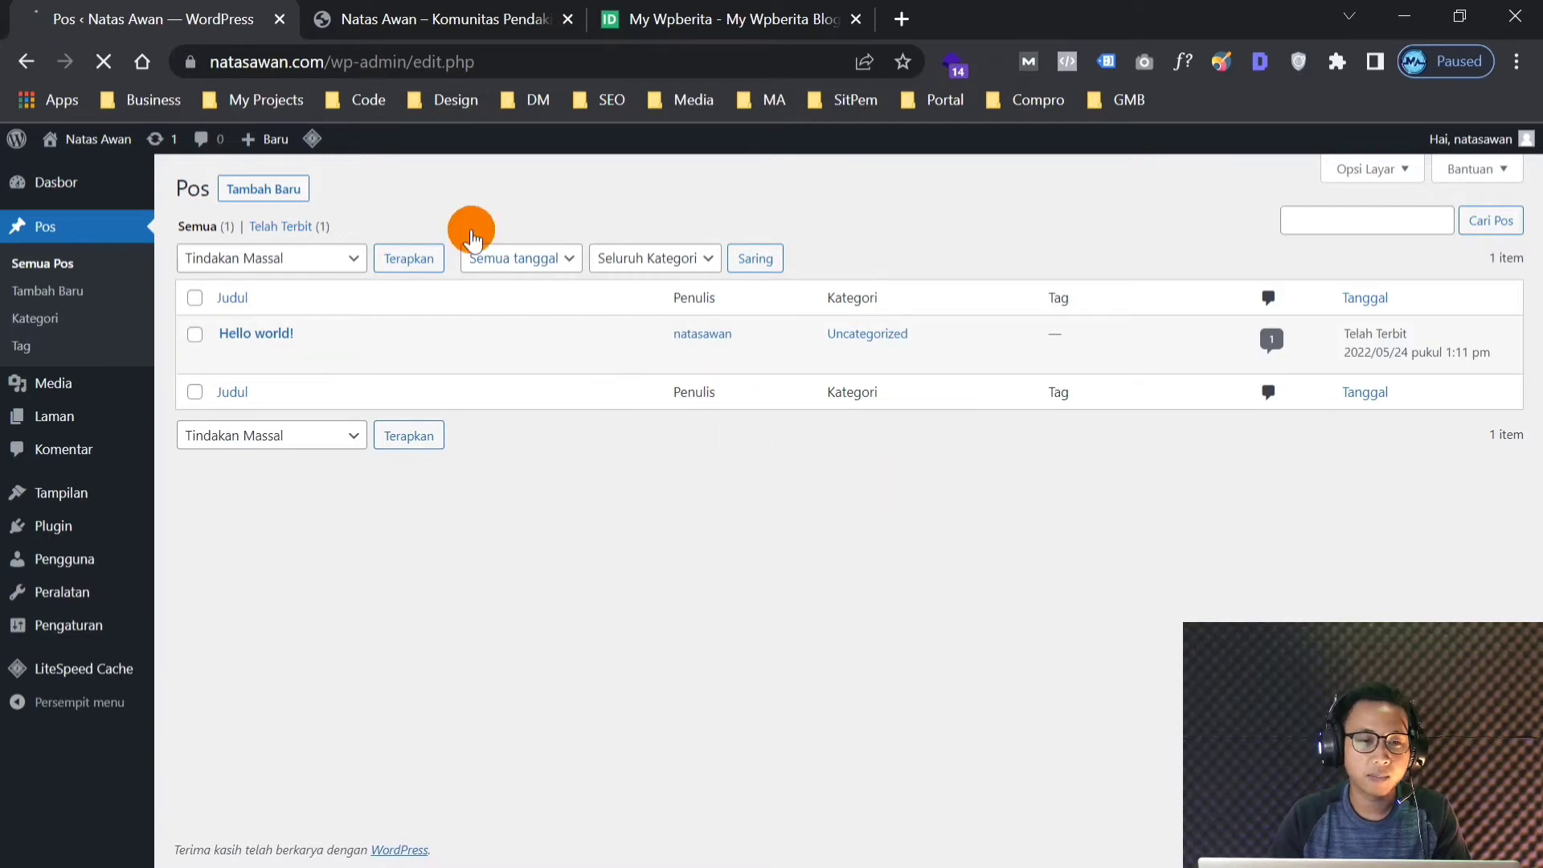
{"action": "left_click", "coordinate": [465, 16]}
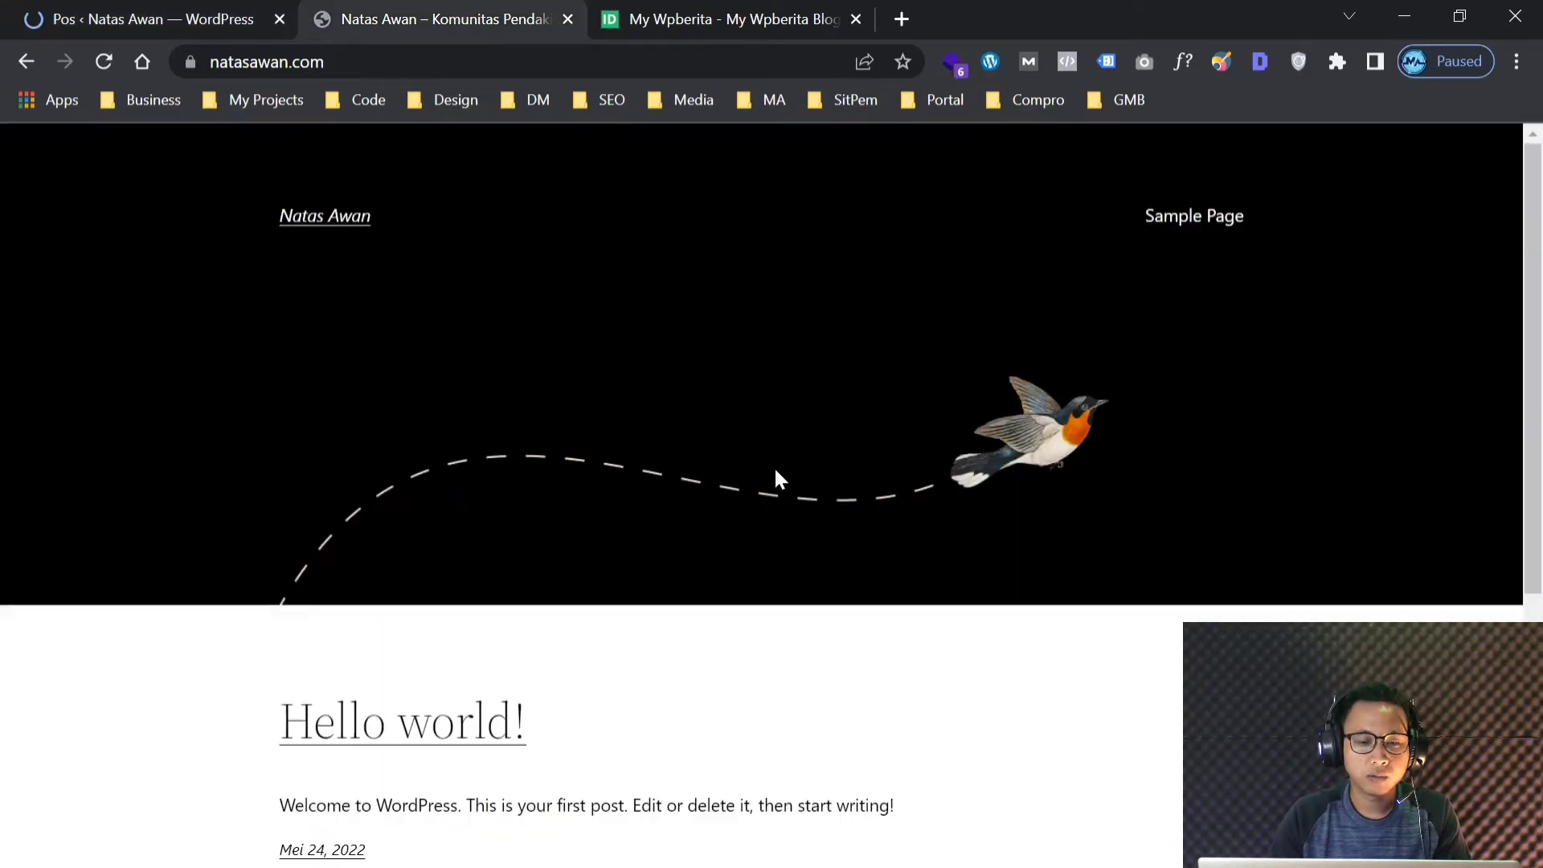
{"action": "scroll", "coordinate": [372, 713], "scroll_direction": "down", "scroll_amount": 5}
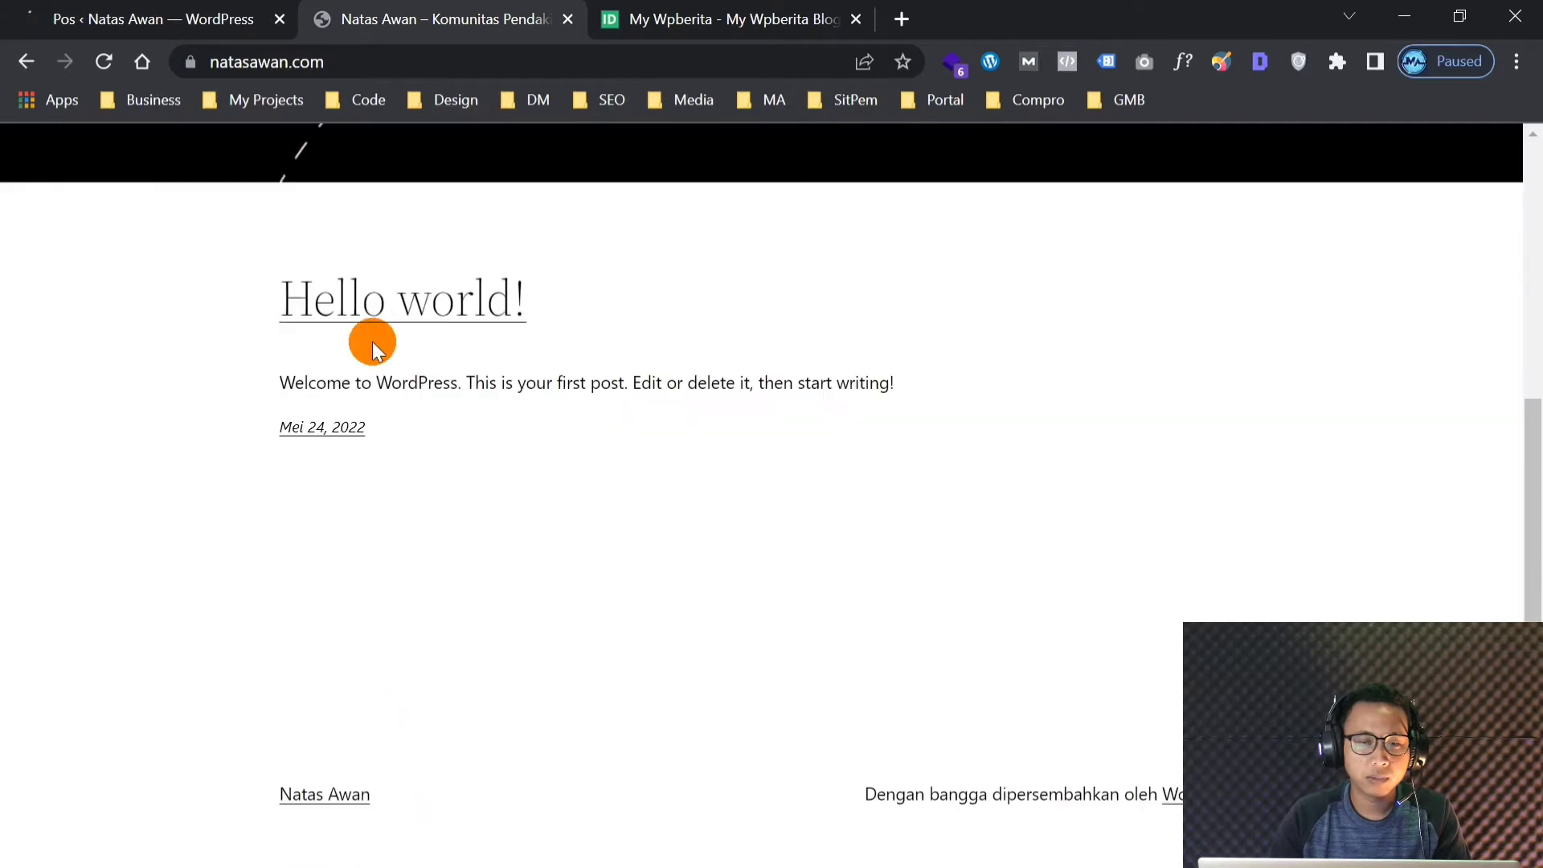
{"action": "scroll", "coordinate": [563, 405], "scroll_direction": "up", "scroll_amount": 5}
{"action": "left_click", "coordinate": [205, 18]}
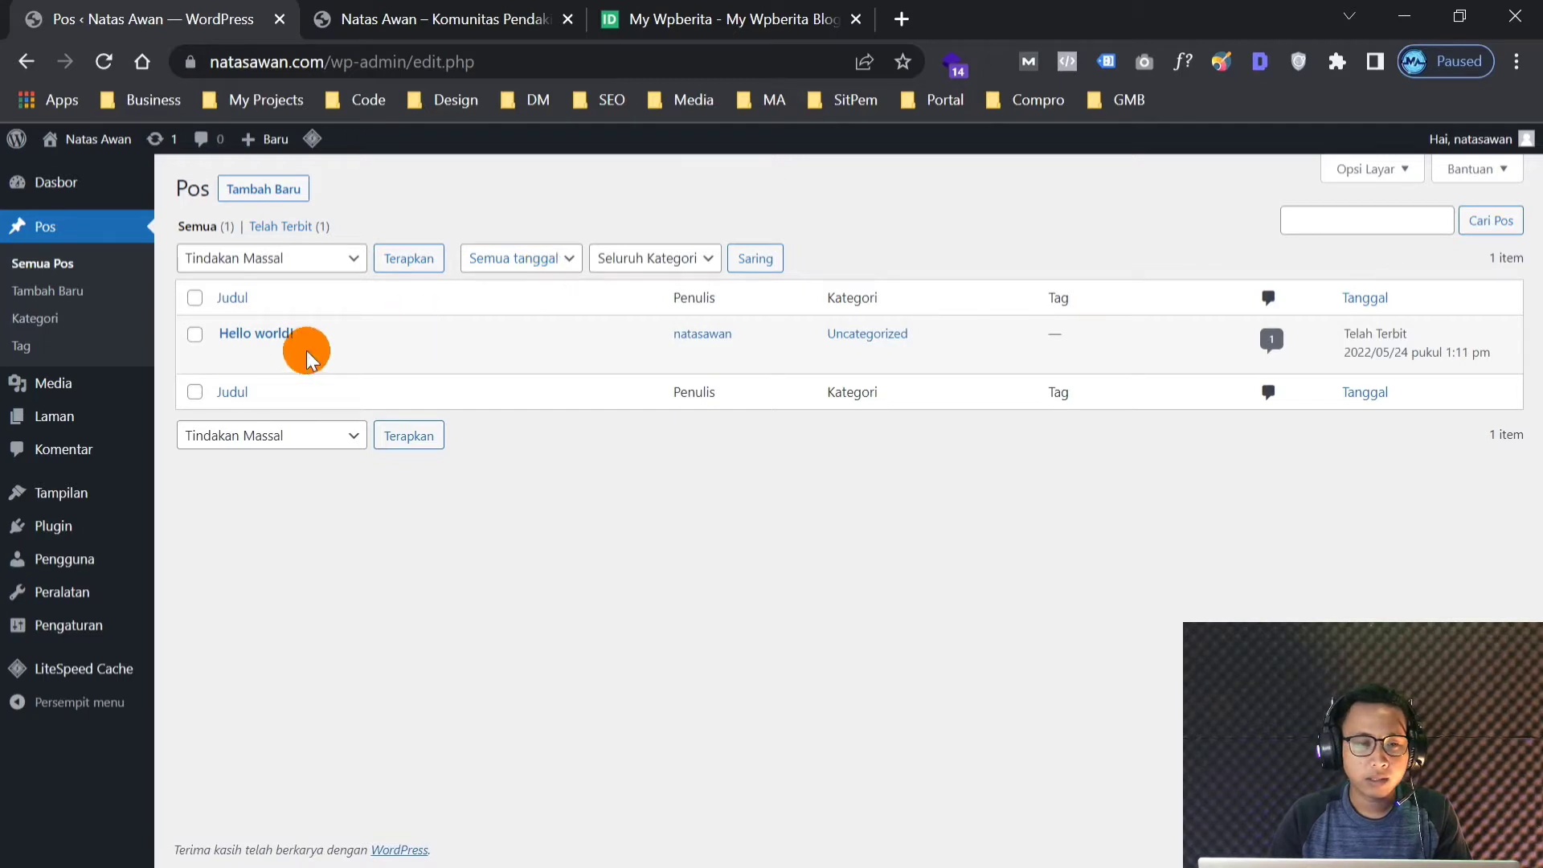
Move the "Hello world!" post to the trash and delete it permanently from there
{"action": "mouse_move", "coordinate": [303, 348]}
{"action": "left_click", "coordinate": [356, 362]}
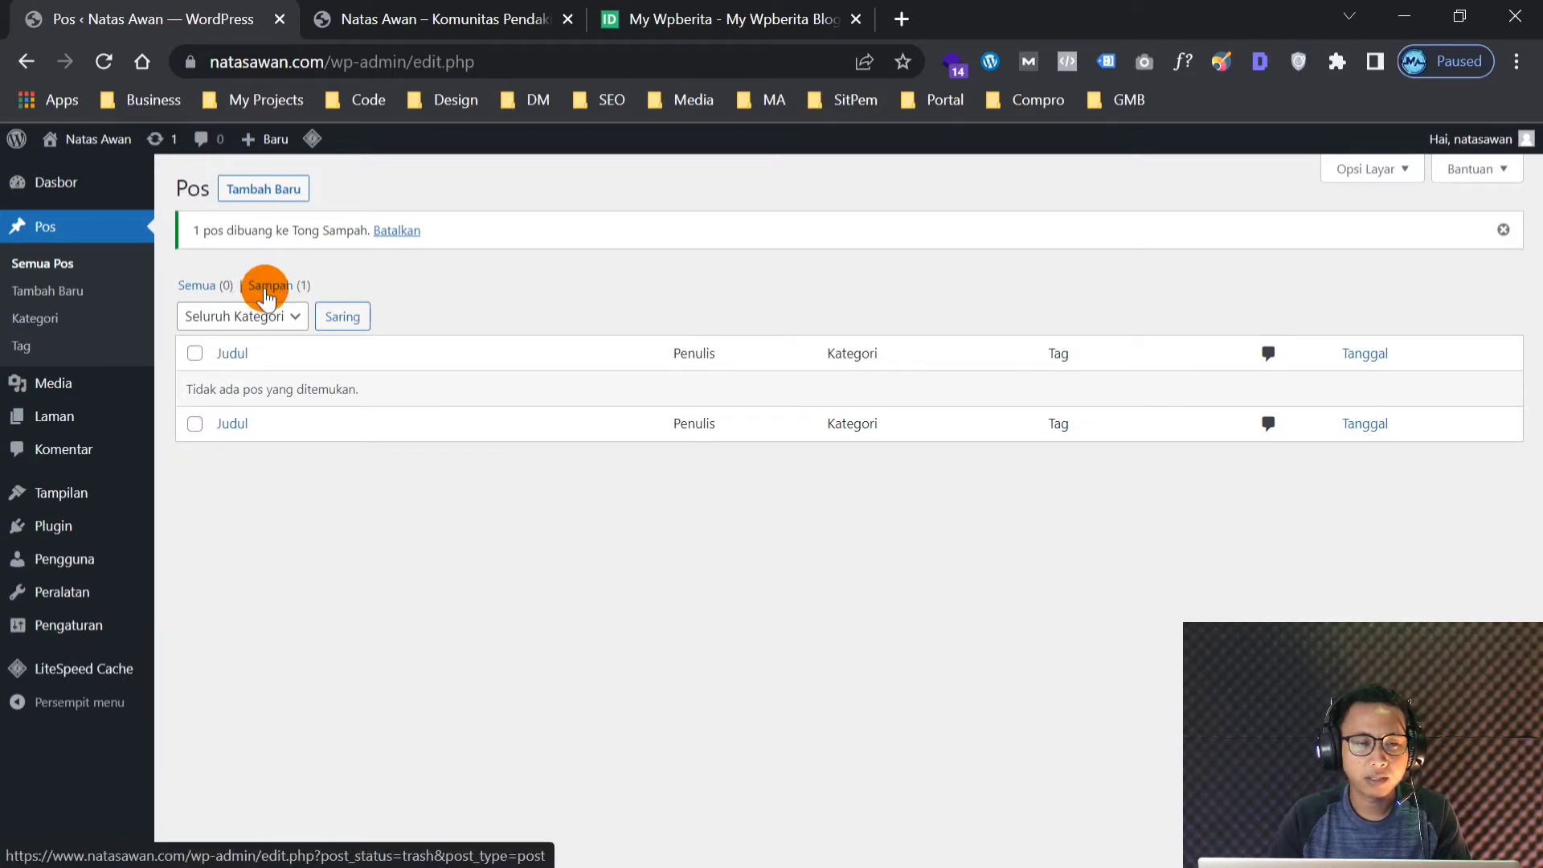
{"action": "left_click", "coordinate": [265, 296]}
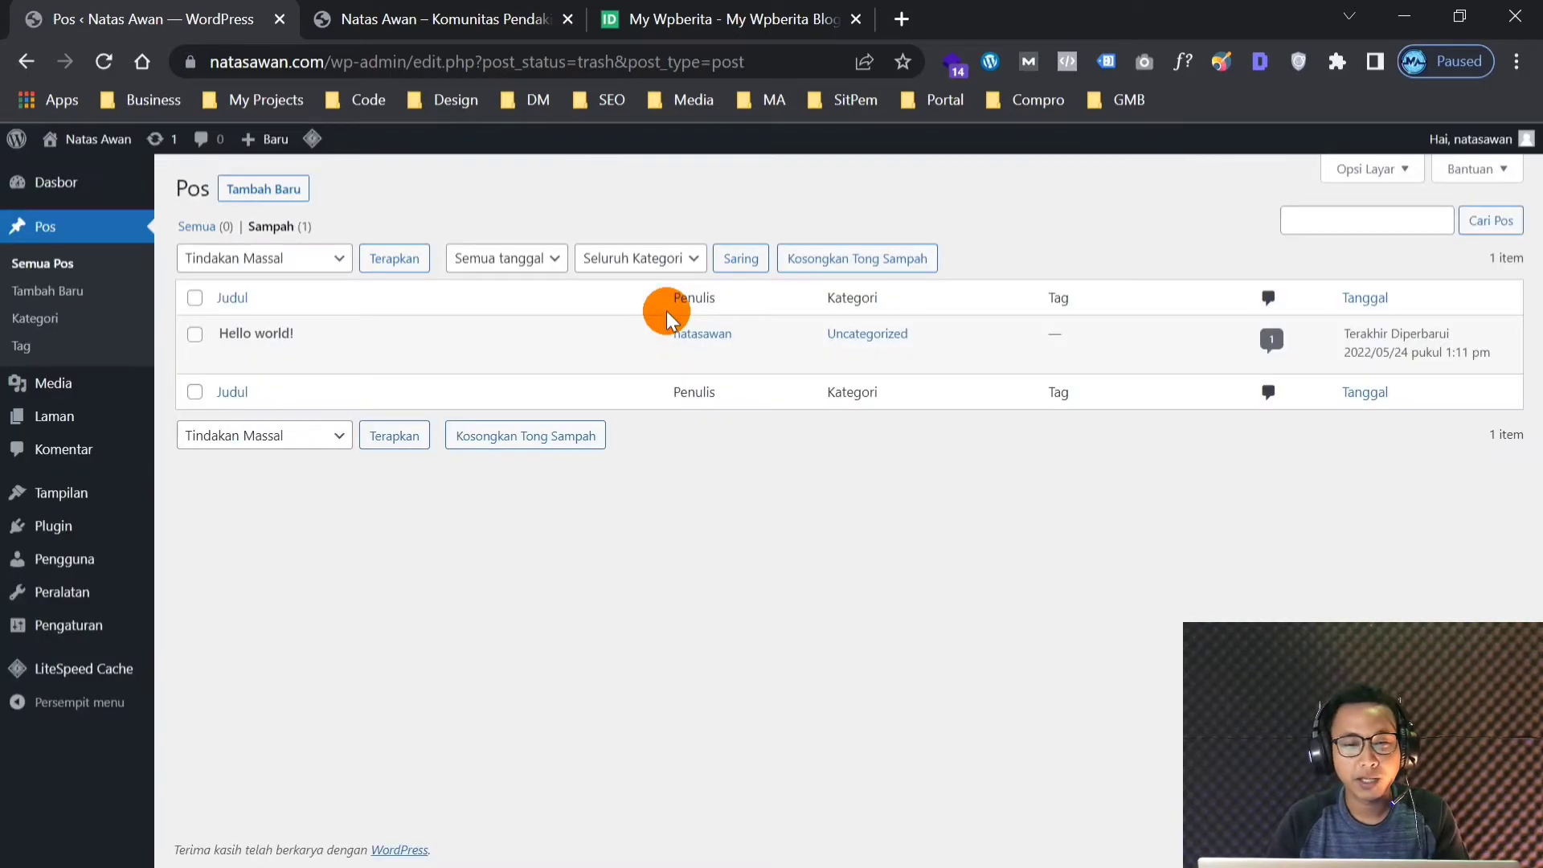
{"action": "mouse_move", "coordinate": [390, 368]}
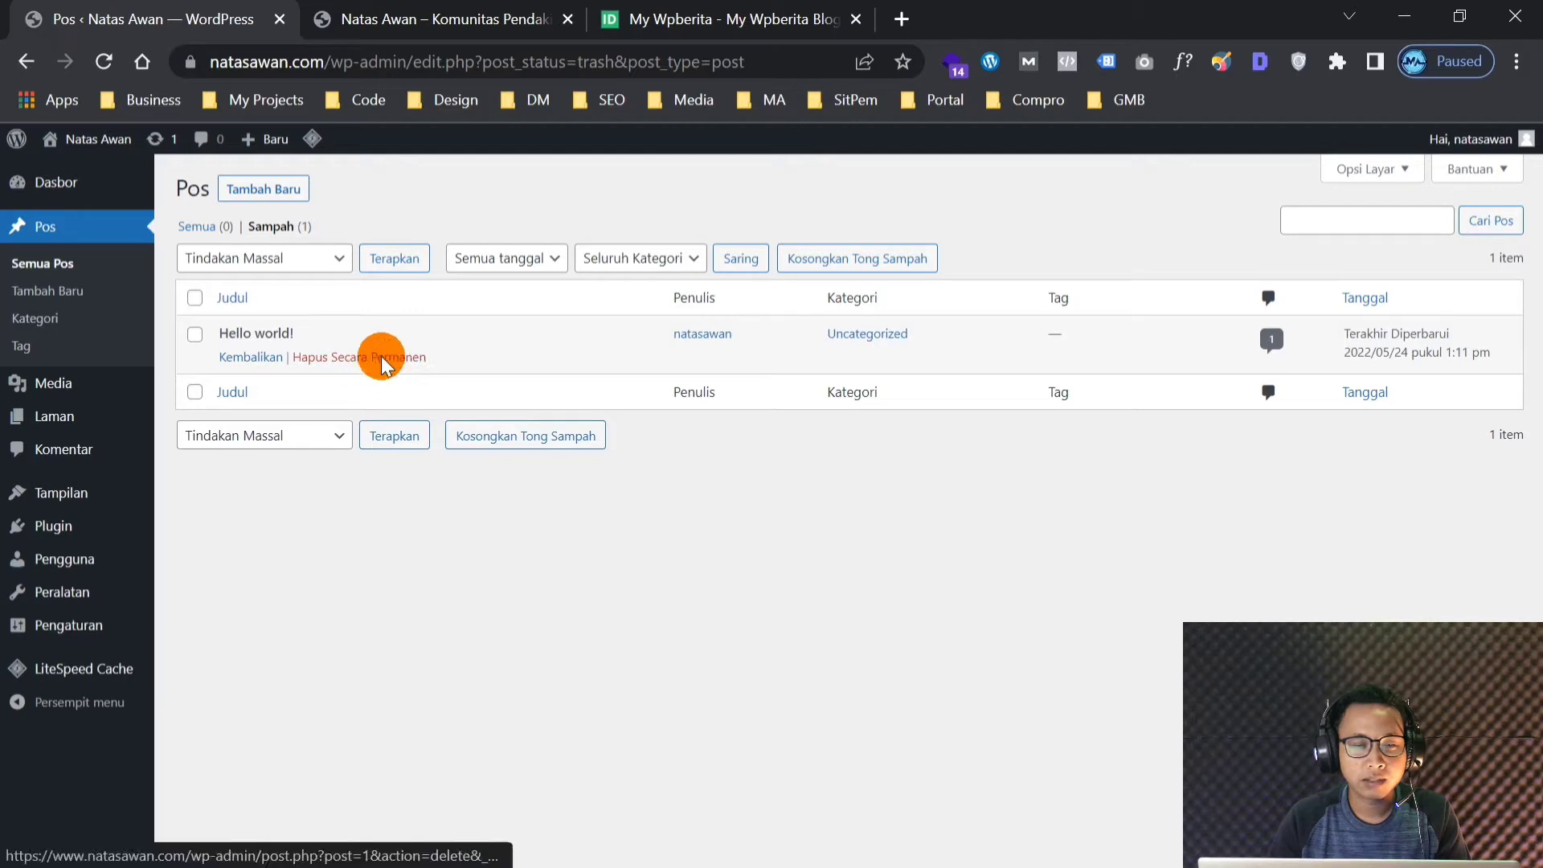
{"action": "left_click", "coordinate": [383, 359]}
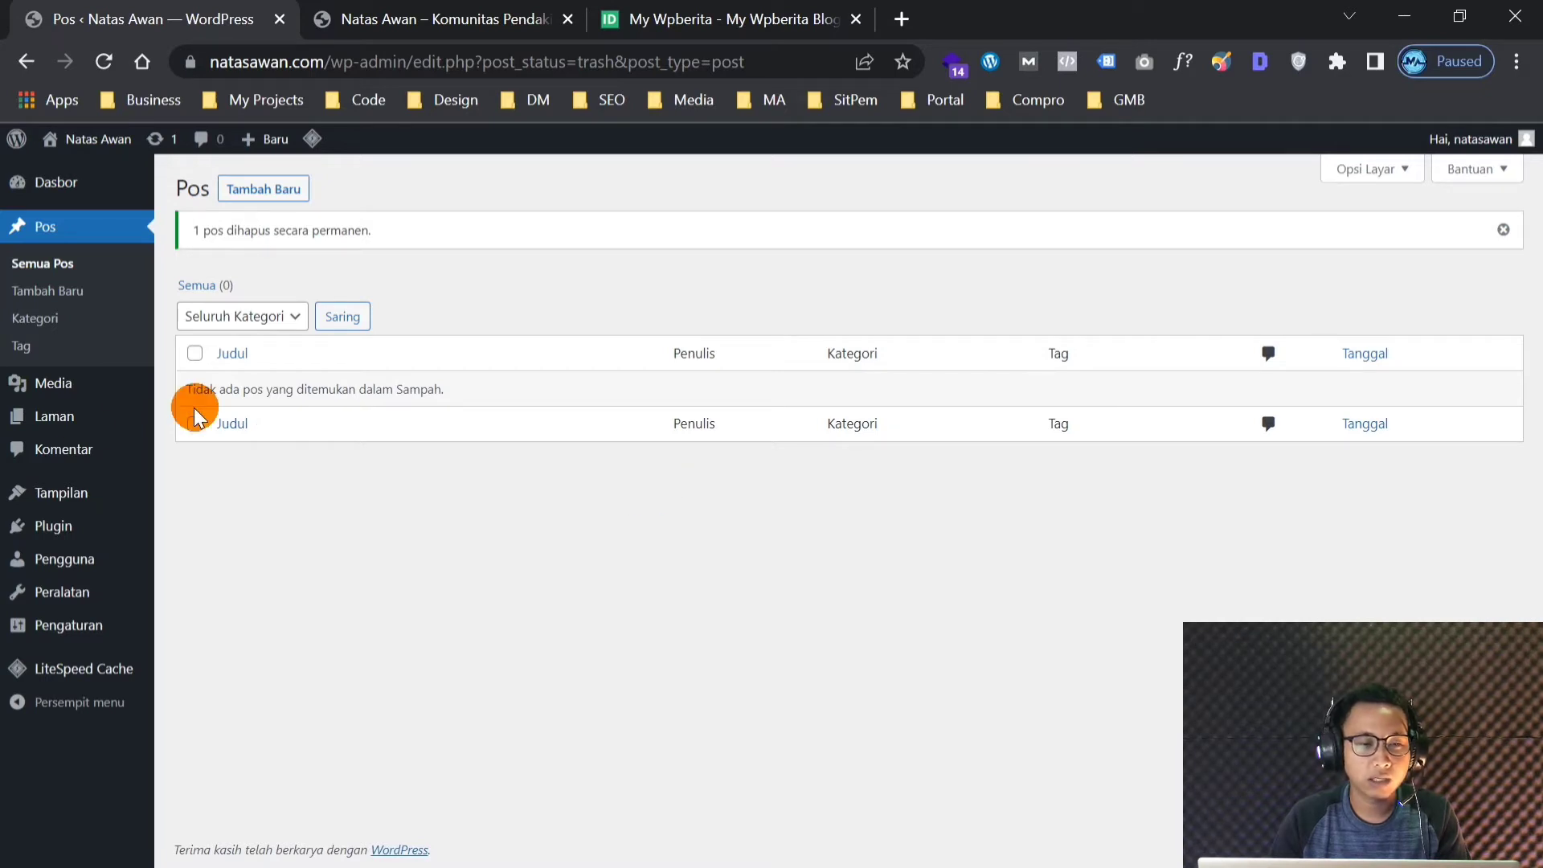
Move all pages, Privacy Policy and Sample Page, to the trash with one bulk action
{"action": "mouse_move", "coordinate": [66, 431]}
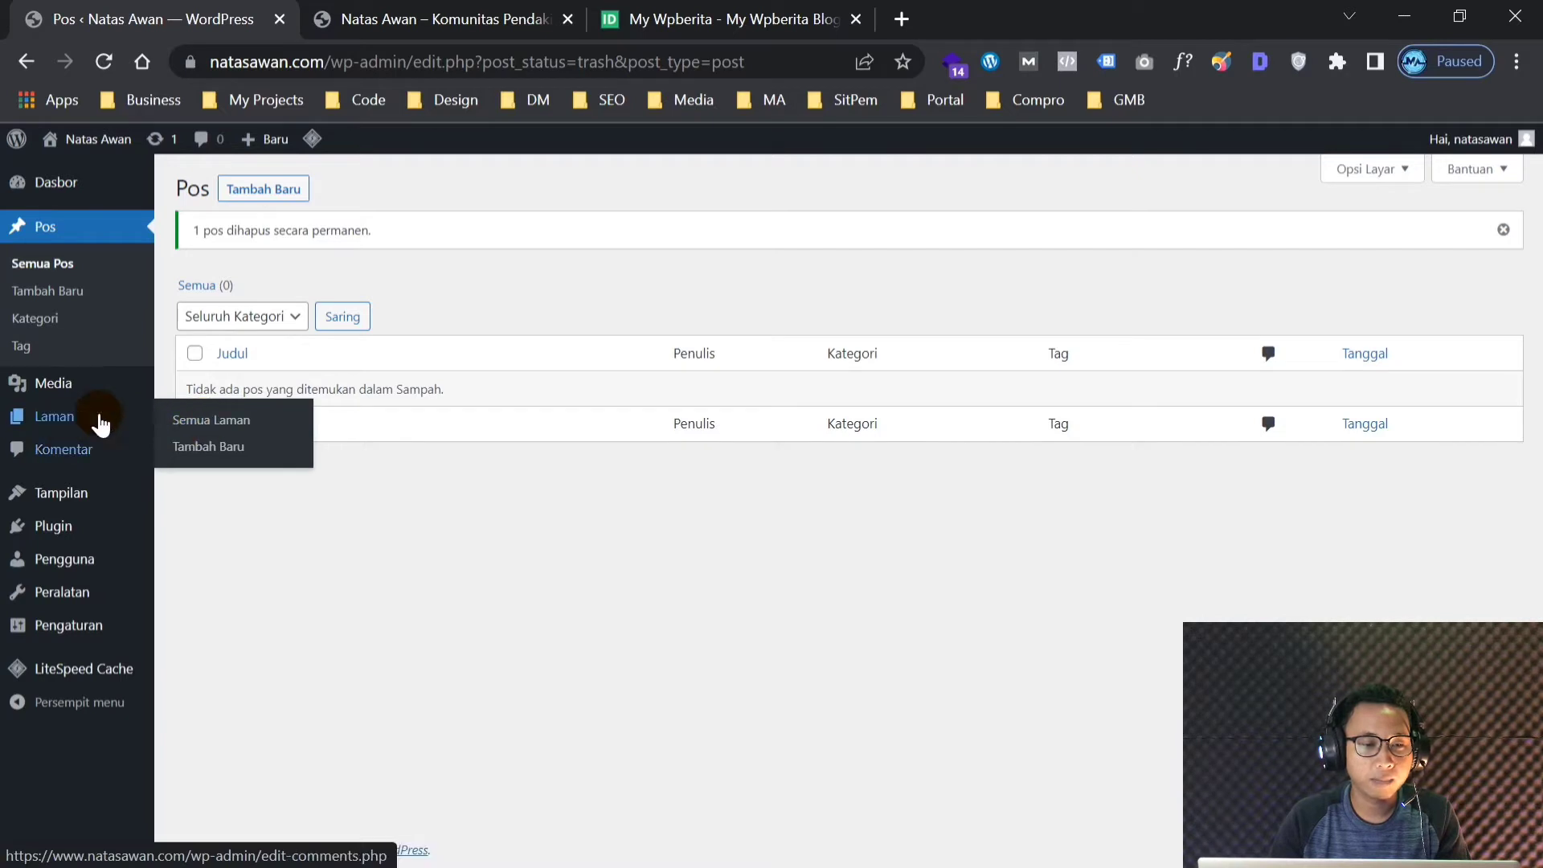
{"action": "left_click", "coordinate": [210, 432]}
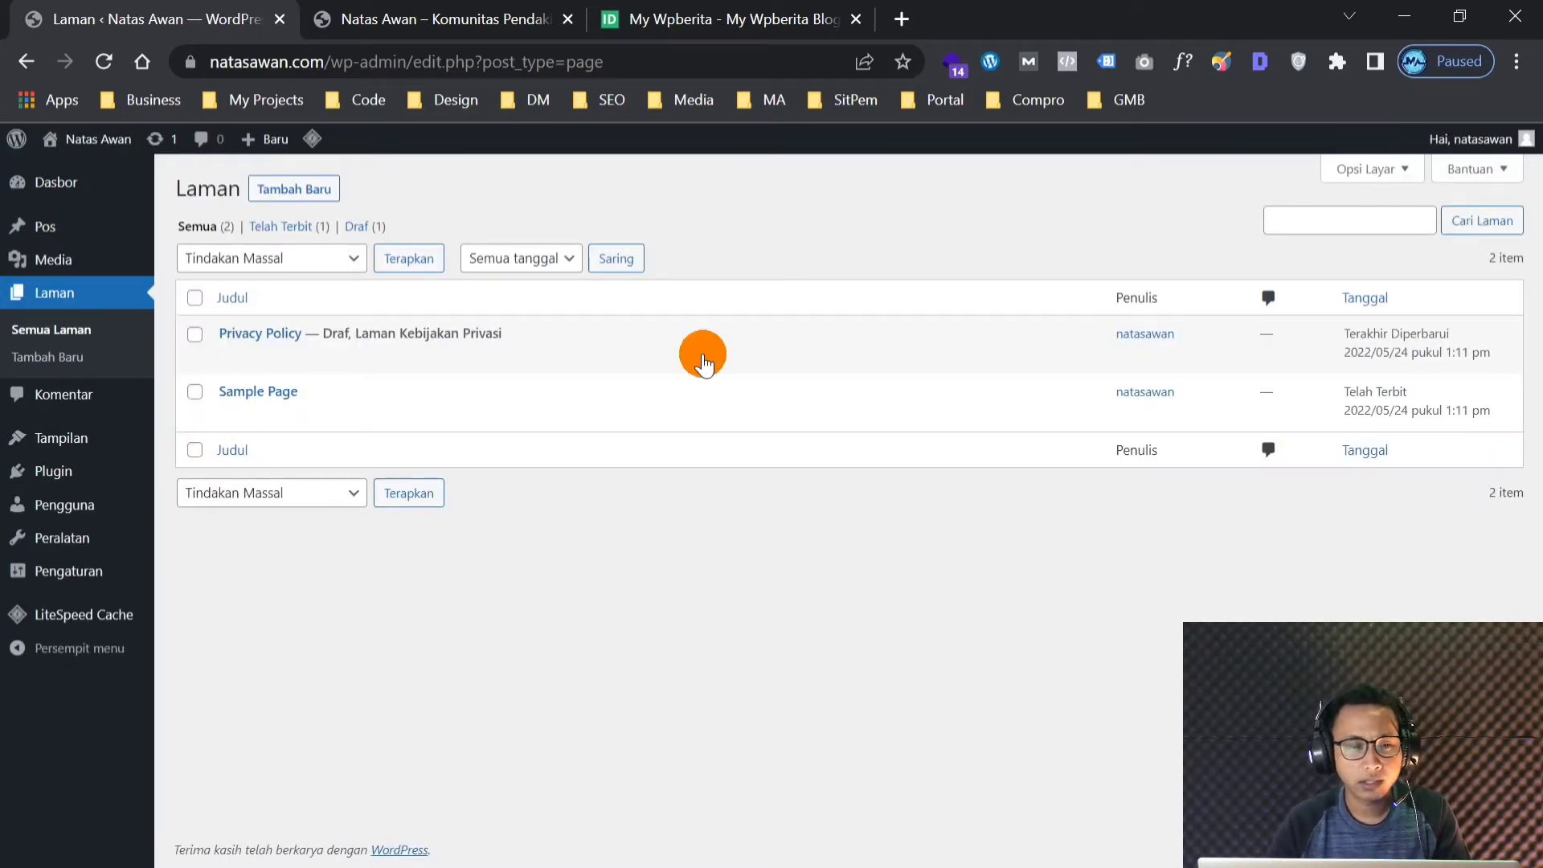
{"action": "left_click", "coordinate": [195, 297]}
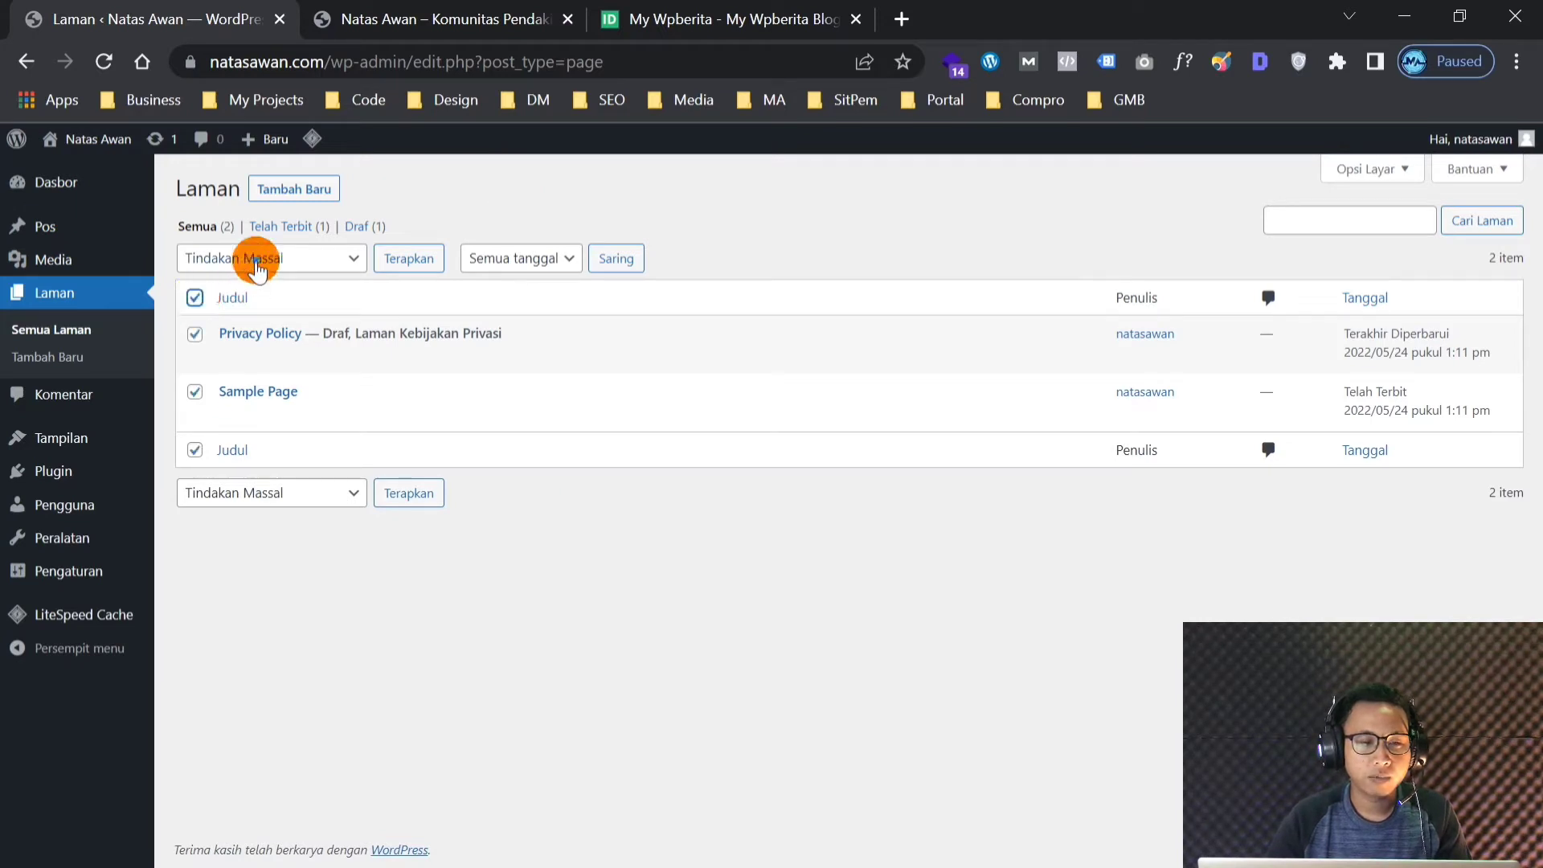
{"action": "left_click", "coordinate": [258, 256]}
{"action": "left_click", "coordinate": [273, 320]}
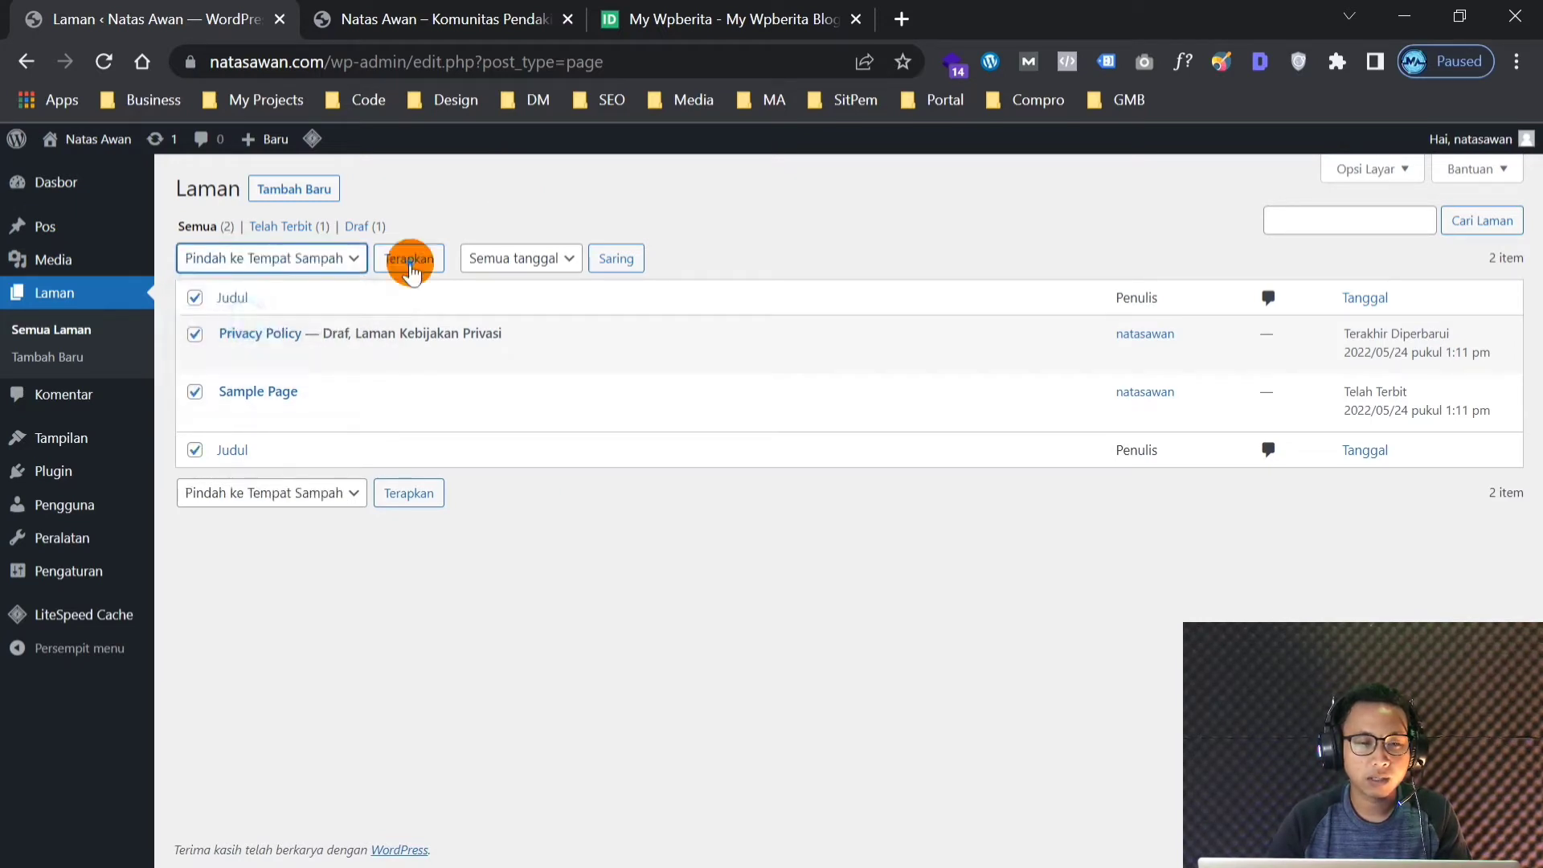
{"action": "left_click", "coordinate": [408, 258]}
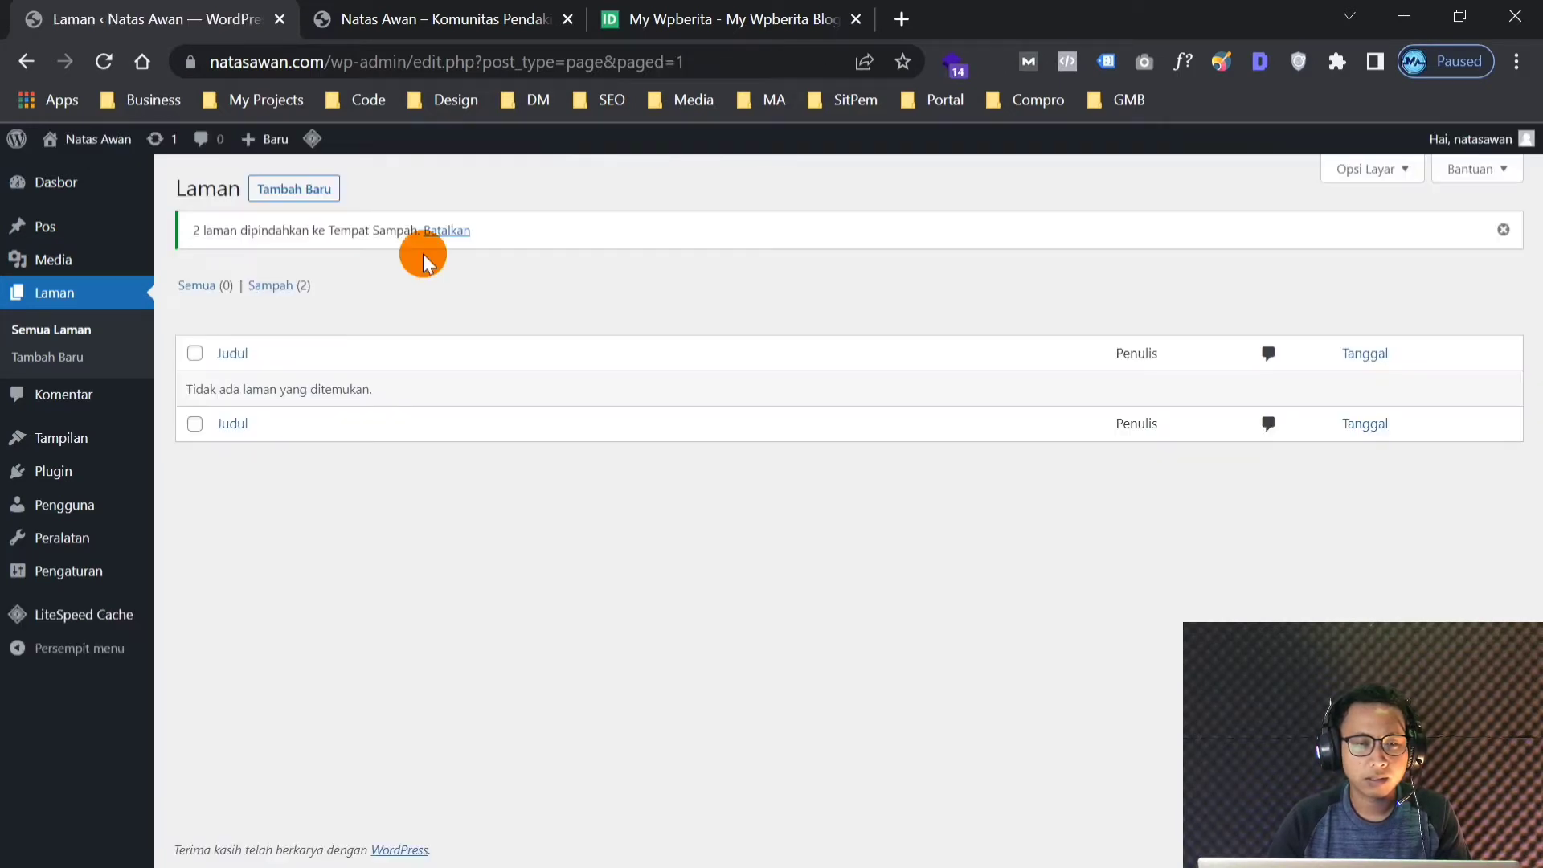
Permanently delete both trashed pages with the bulk action "Hapus secara permanen"
{"action": "left_click", "coordinate": [273, 291]}
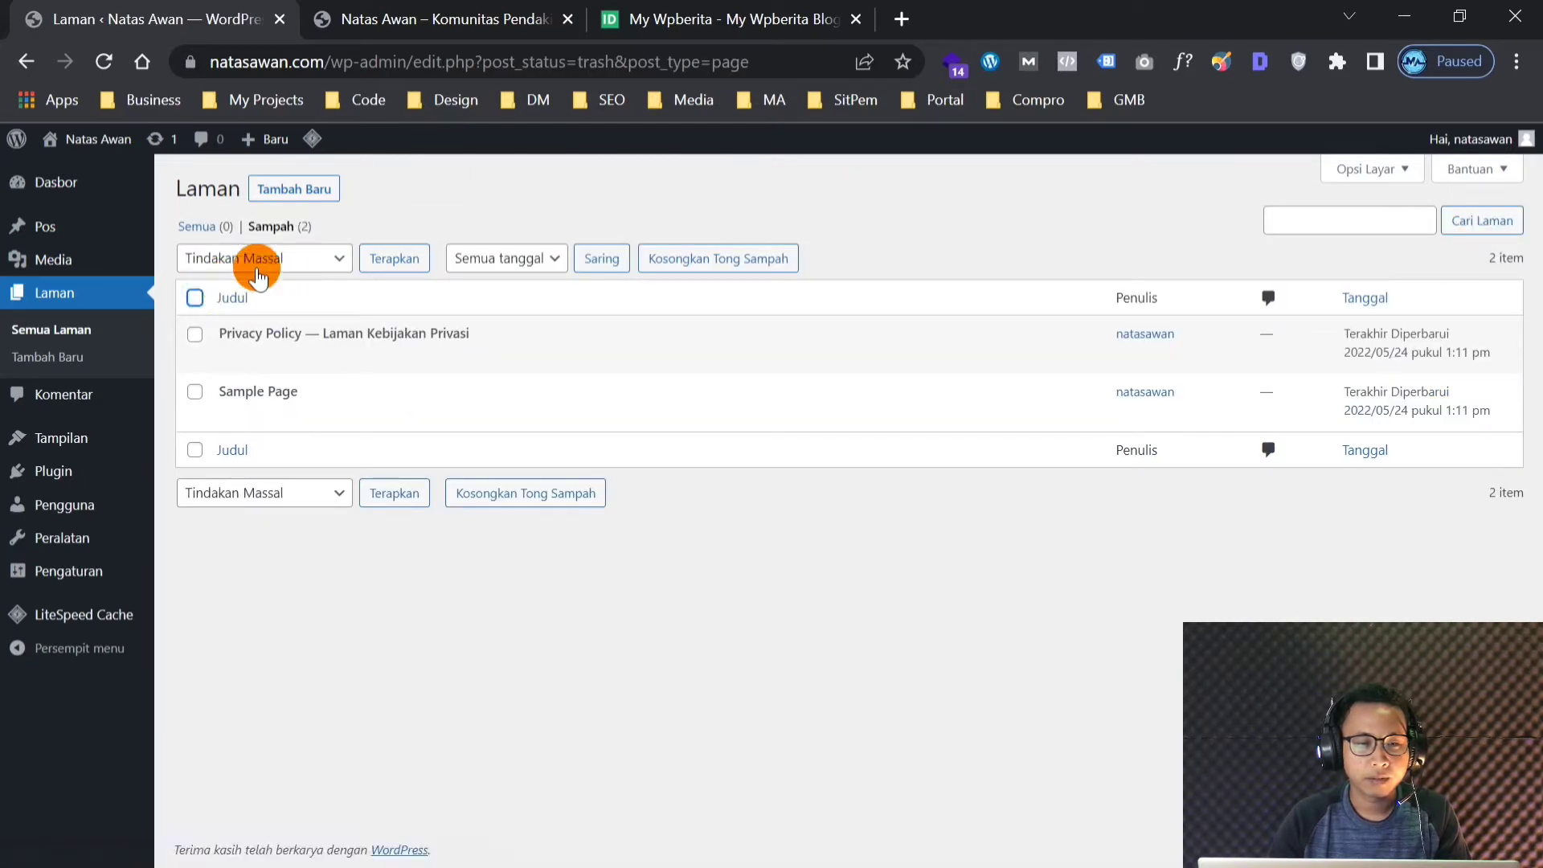
{"action": "left_click", "coordinate": [194, 297]}
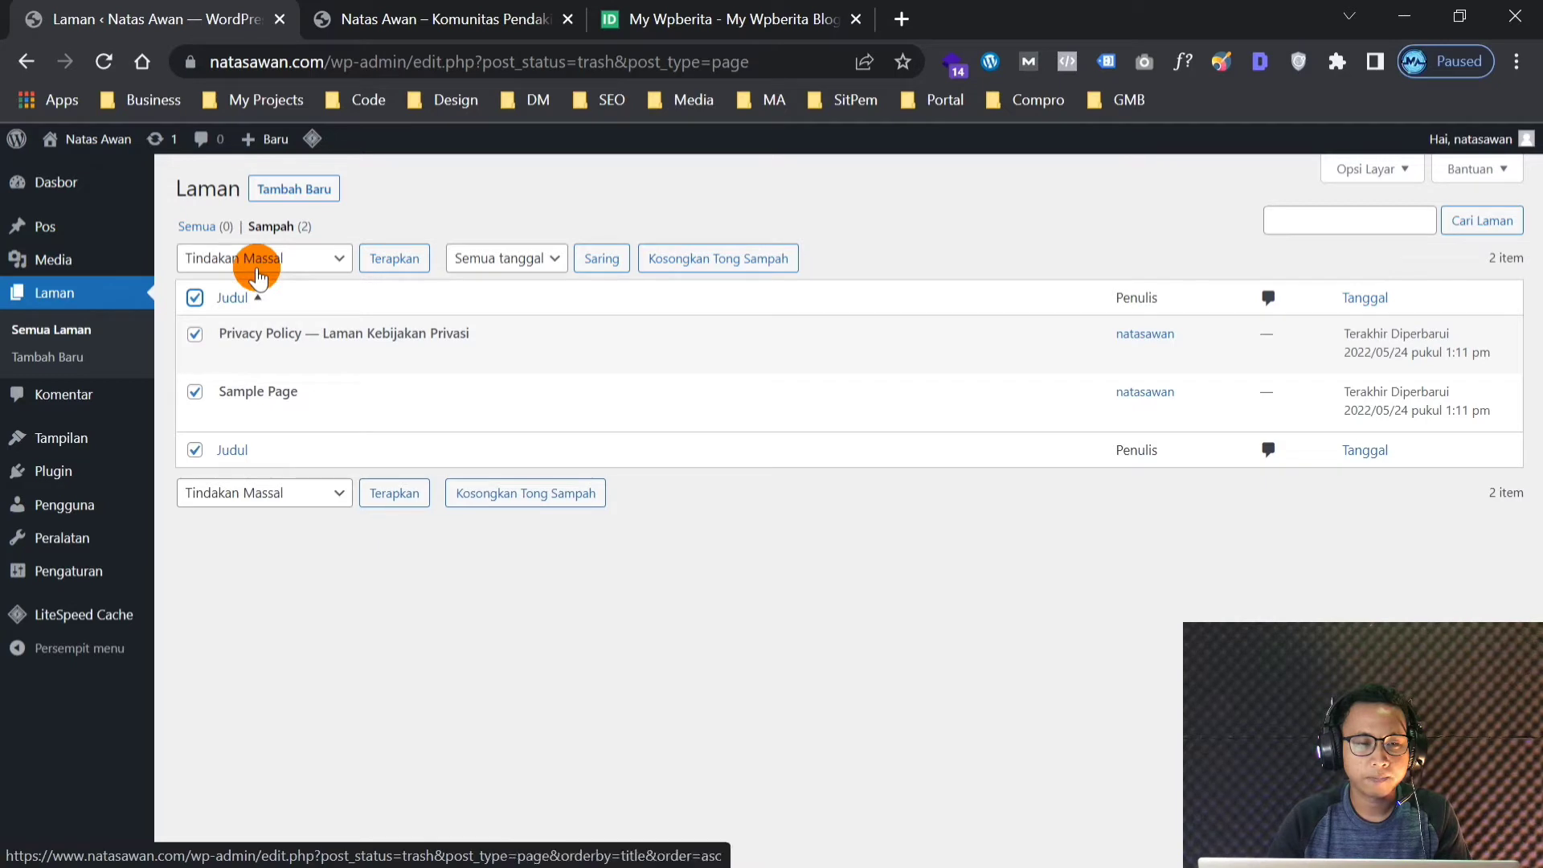
{"action": "left_click", "coordinate": [257, 270]}
{"action": "left_click", "coordinate": [256, 319]}
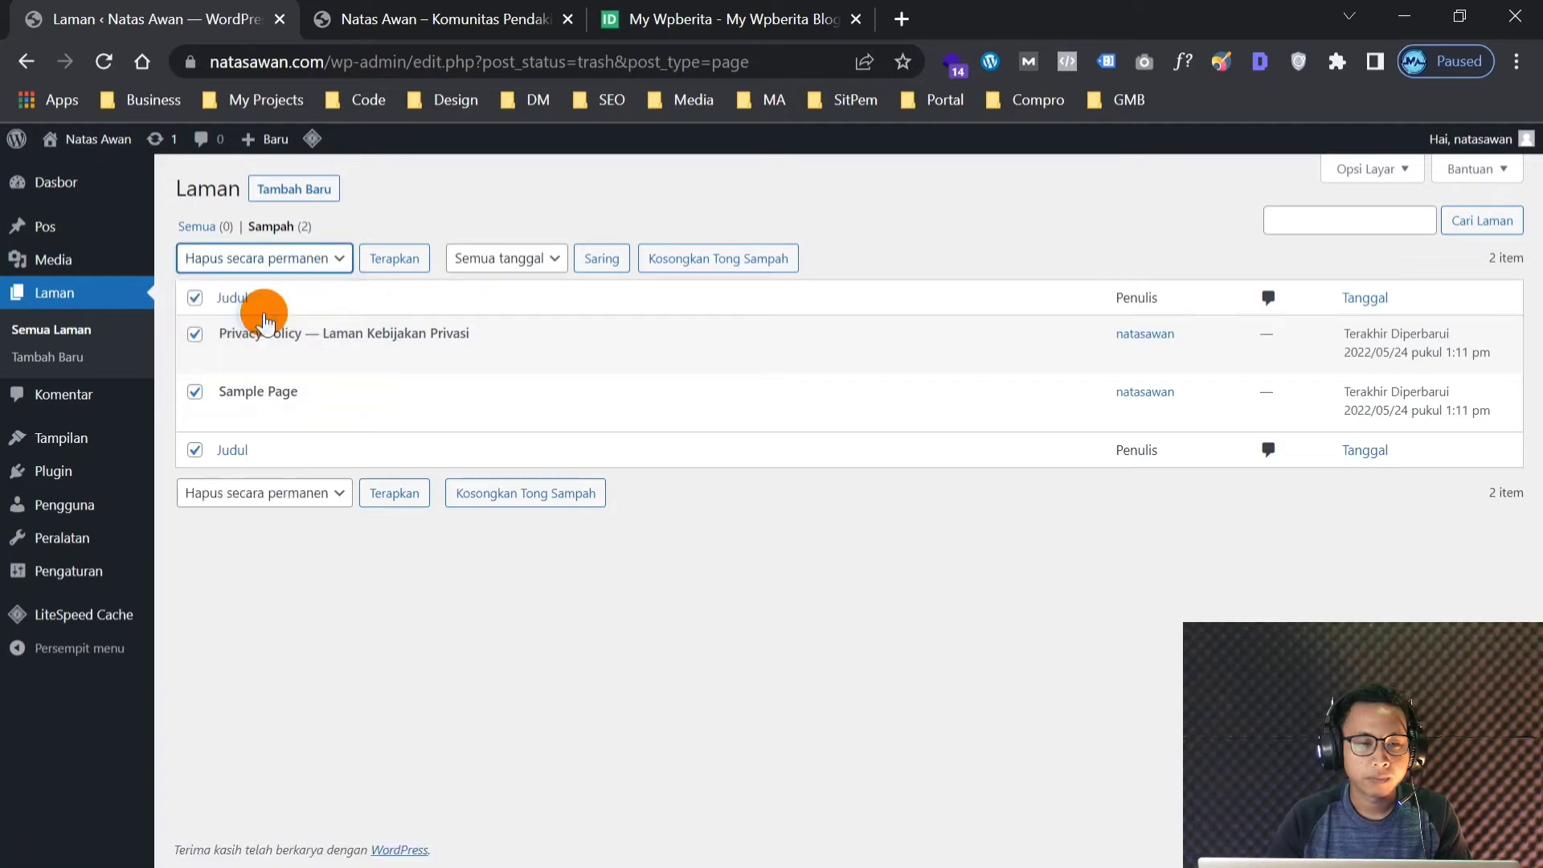
{"action": "left_click", "coordinate": [407, 266]}
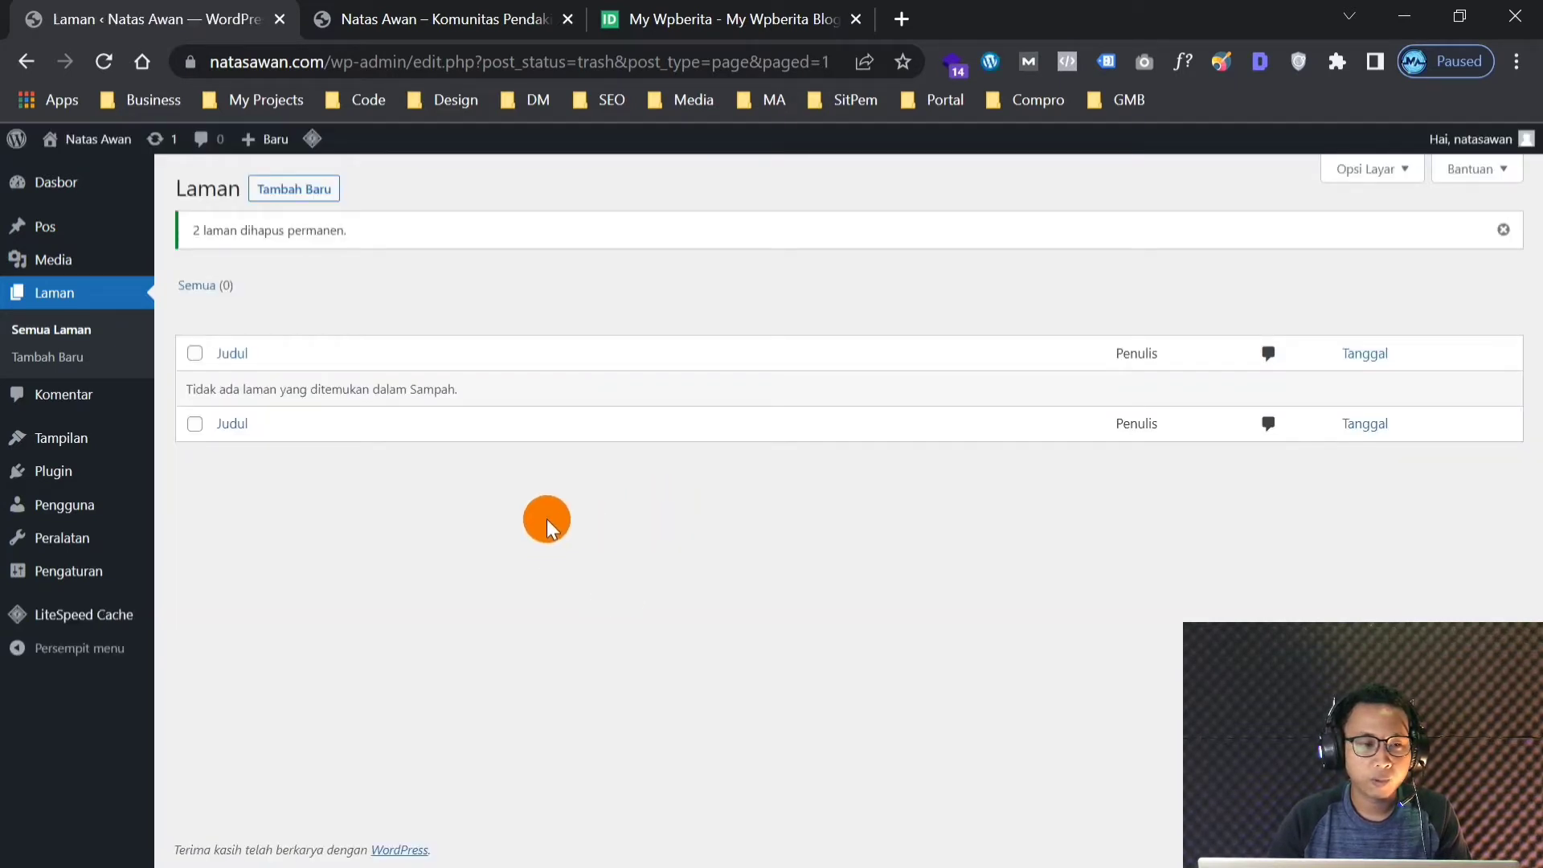
Delete the inactive plugins Anti-Spam Akismet and Hello Dolly from the installed plugins
{"action": "mouse_move", "coordinate": [61, 476]}
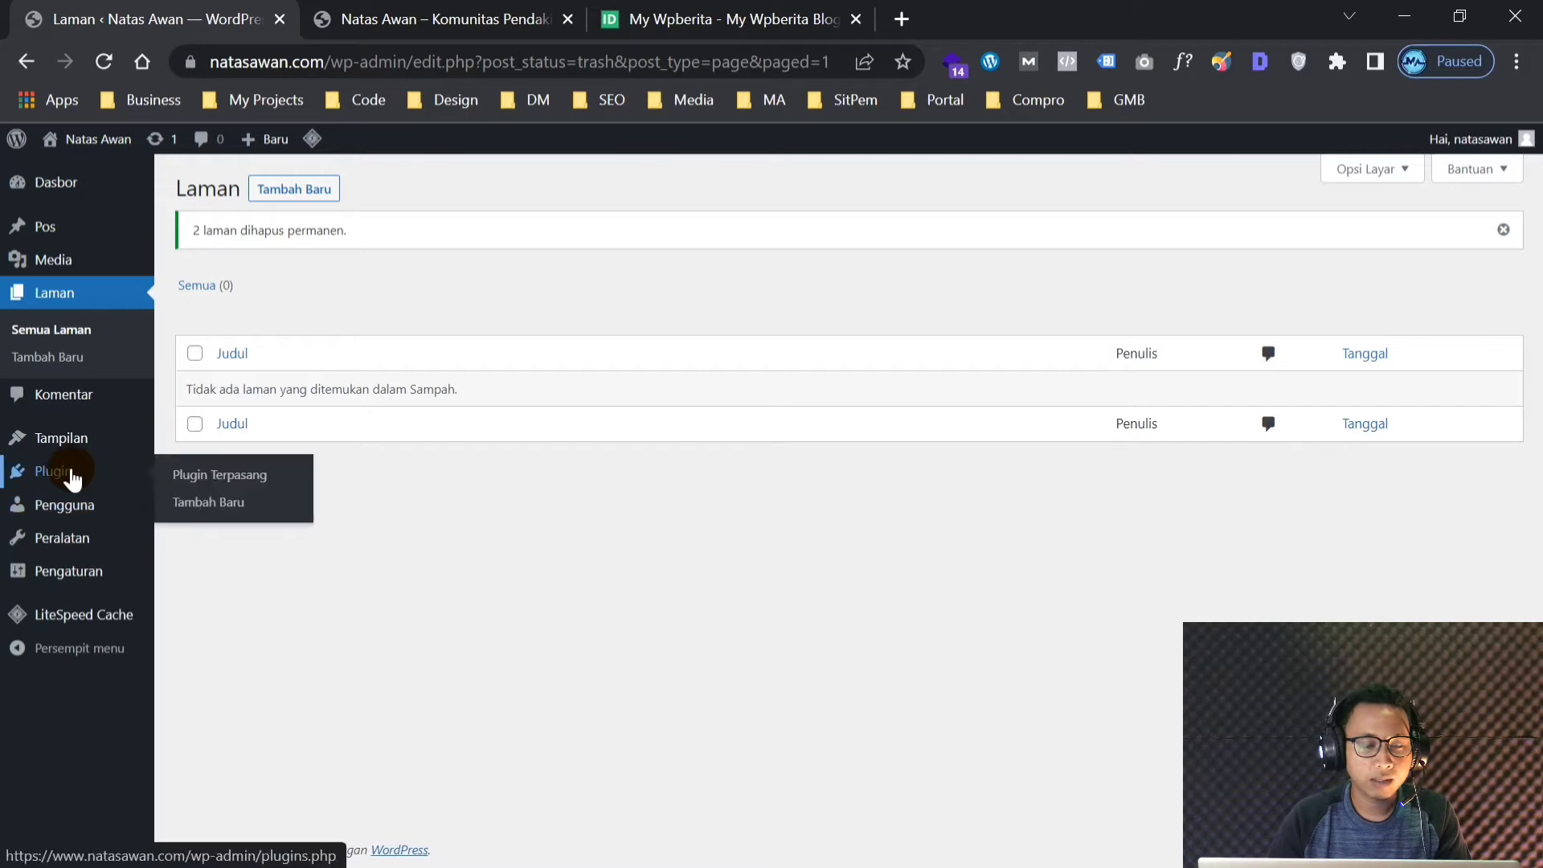
{"action": "left_click", "coordinate": [207, 475]}
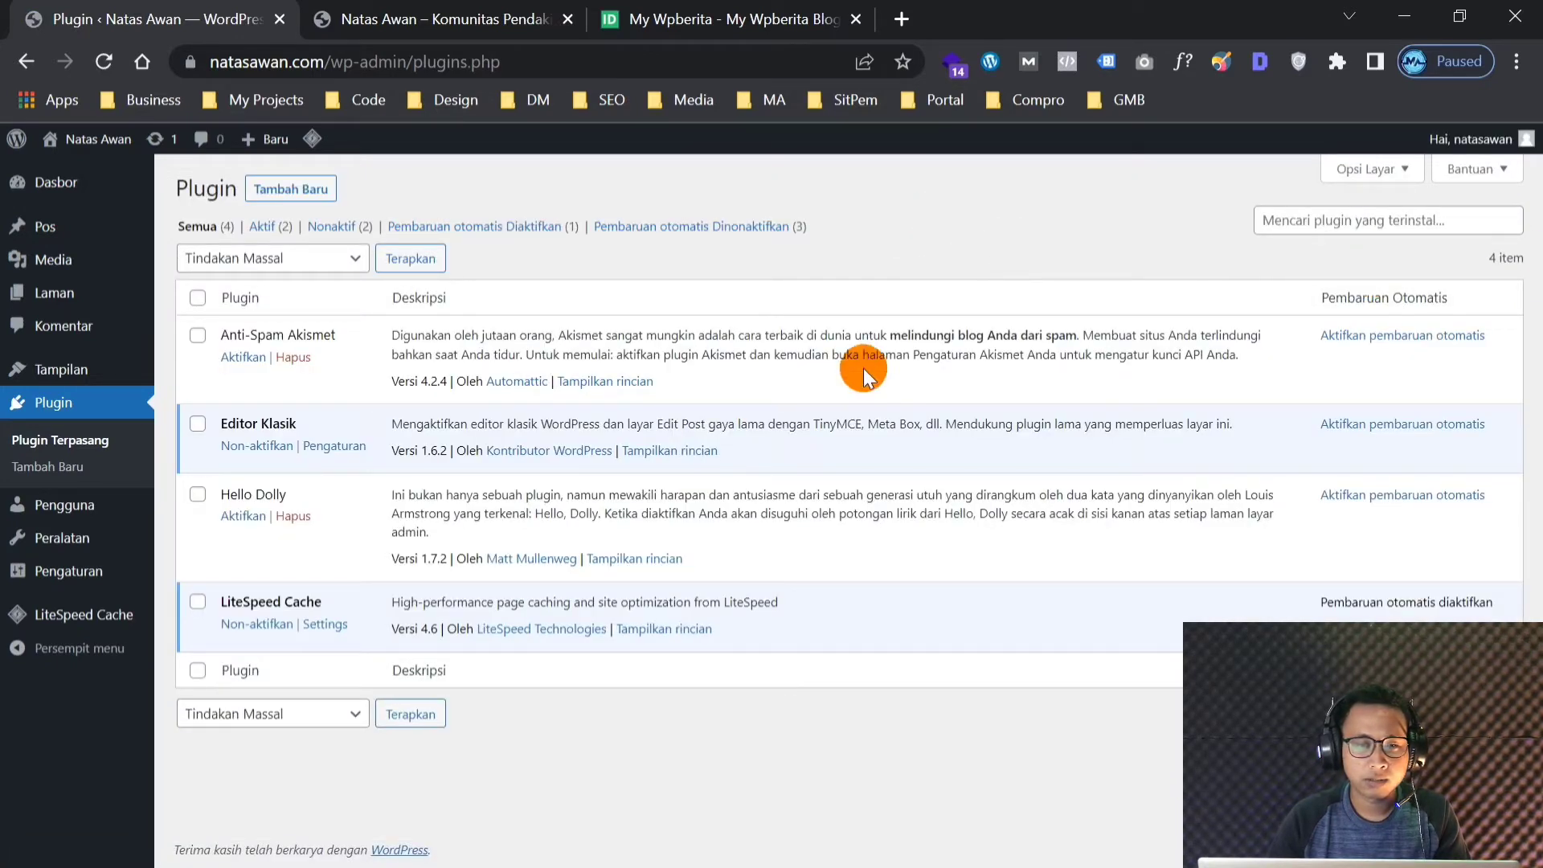
{"action": "left_click", "coordinate": [299, 360]}
{"action": "left_click", "coordinate": [889, 198]}
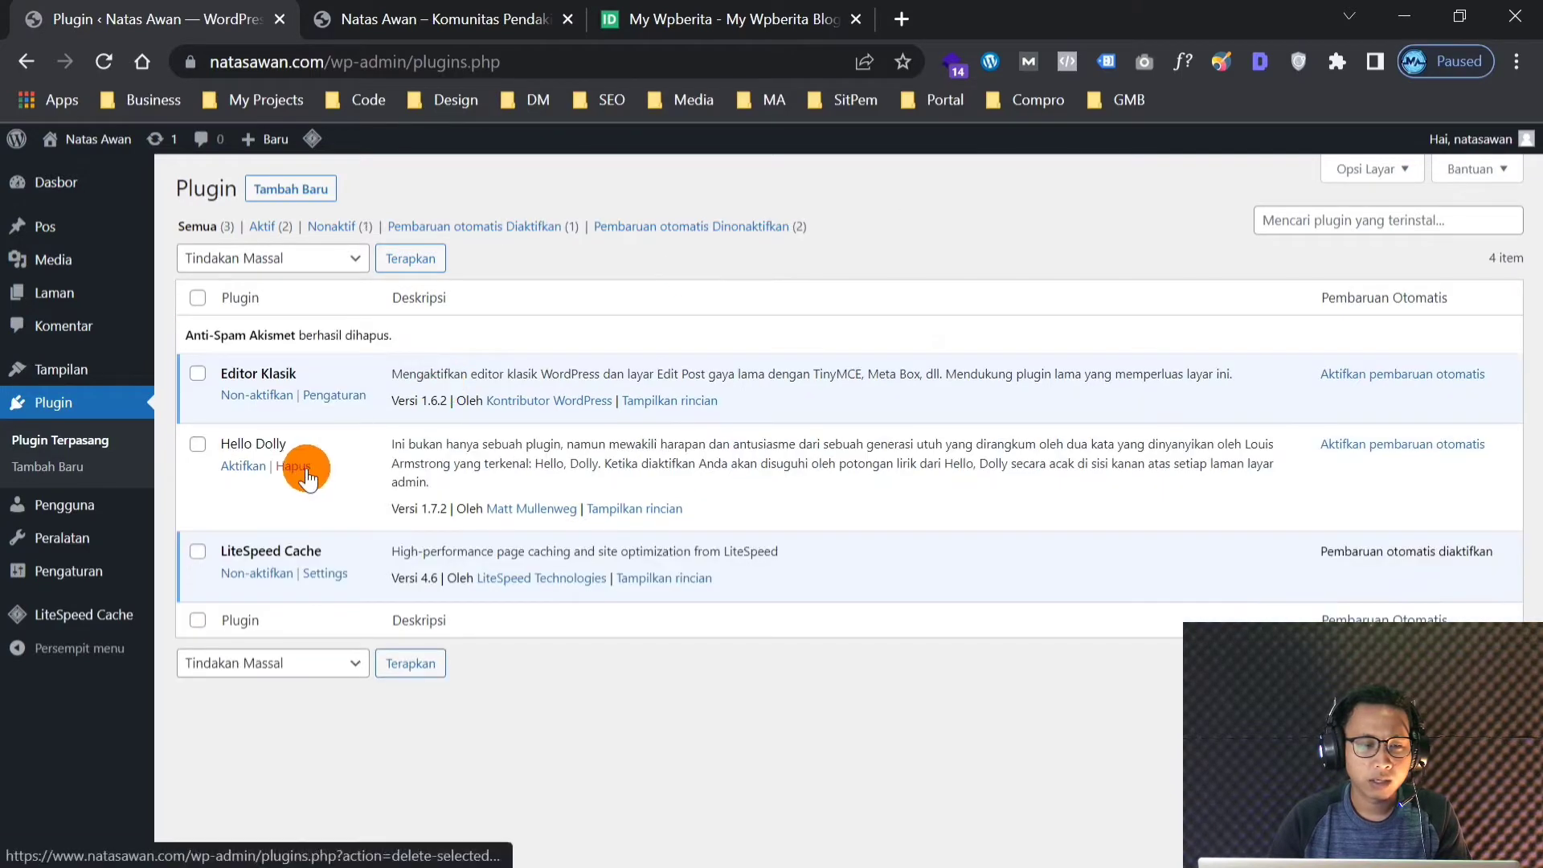
{"action": "left_click", "coordinate": [294, 467]}
{"action": "left_click", "coordinate": [879, 207]}
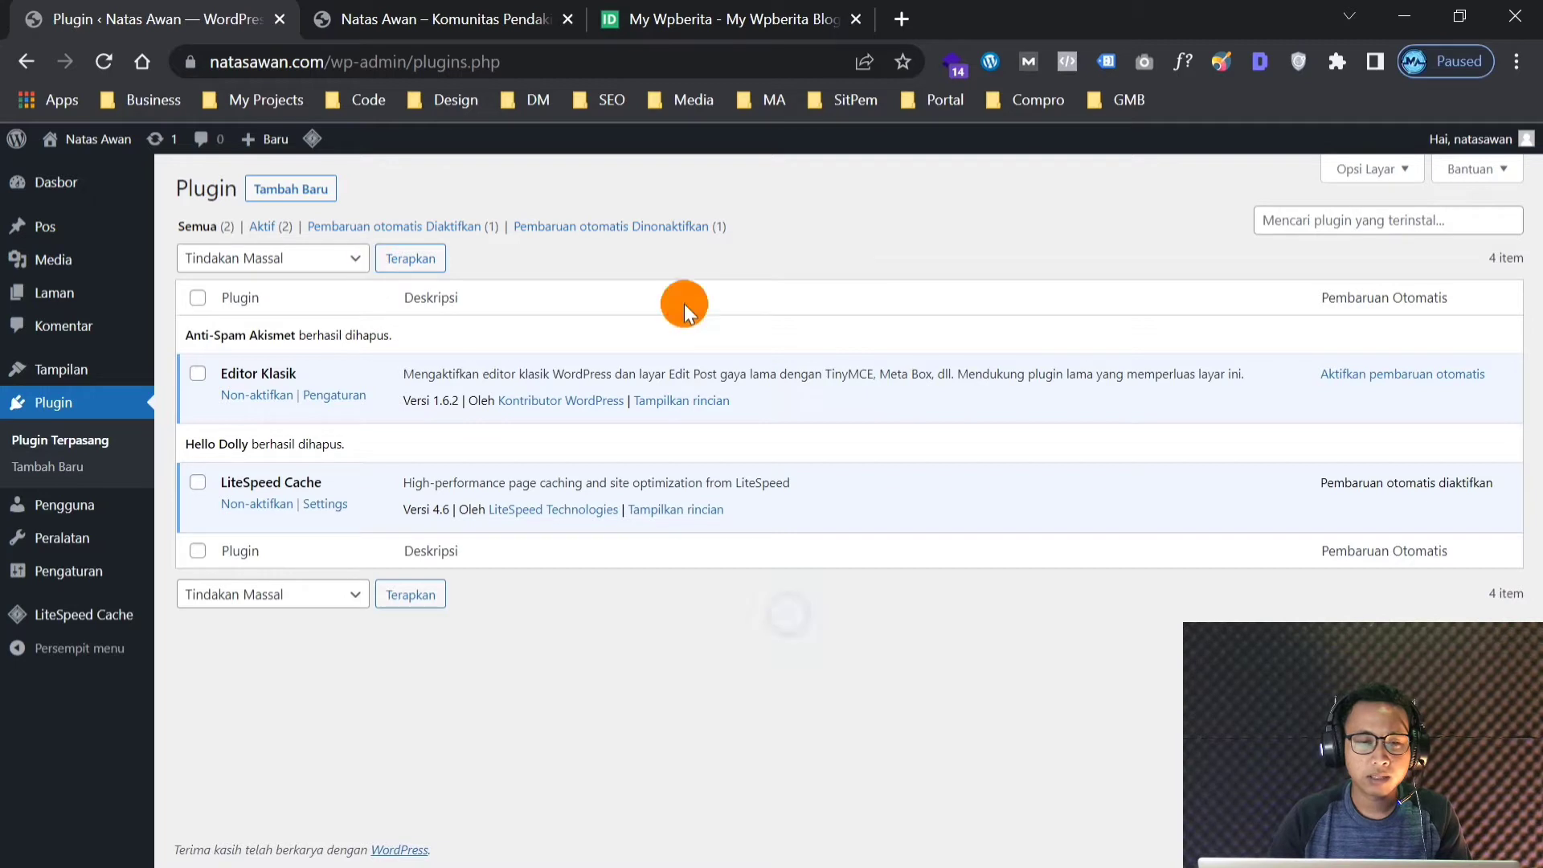
Reload the live home page, review it for leftover default content, and return to the plugin administration
{"action": "left_click", "coordinate": [402, 18]}
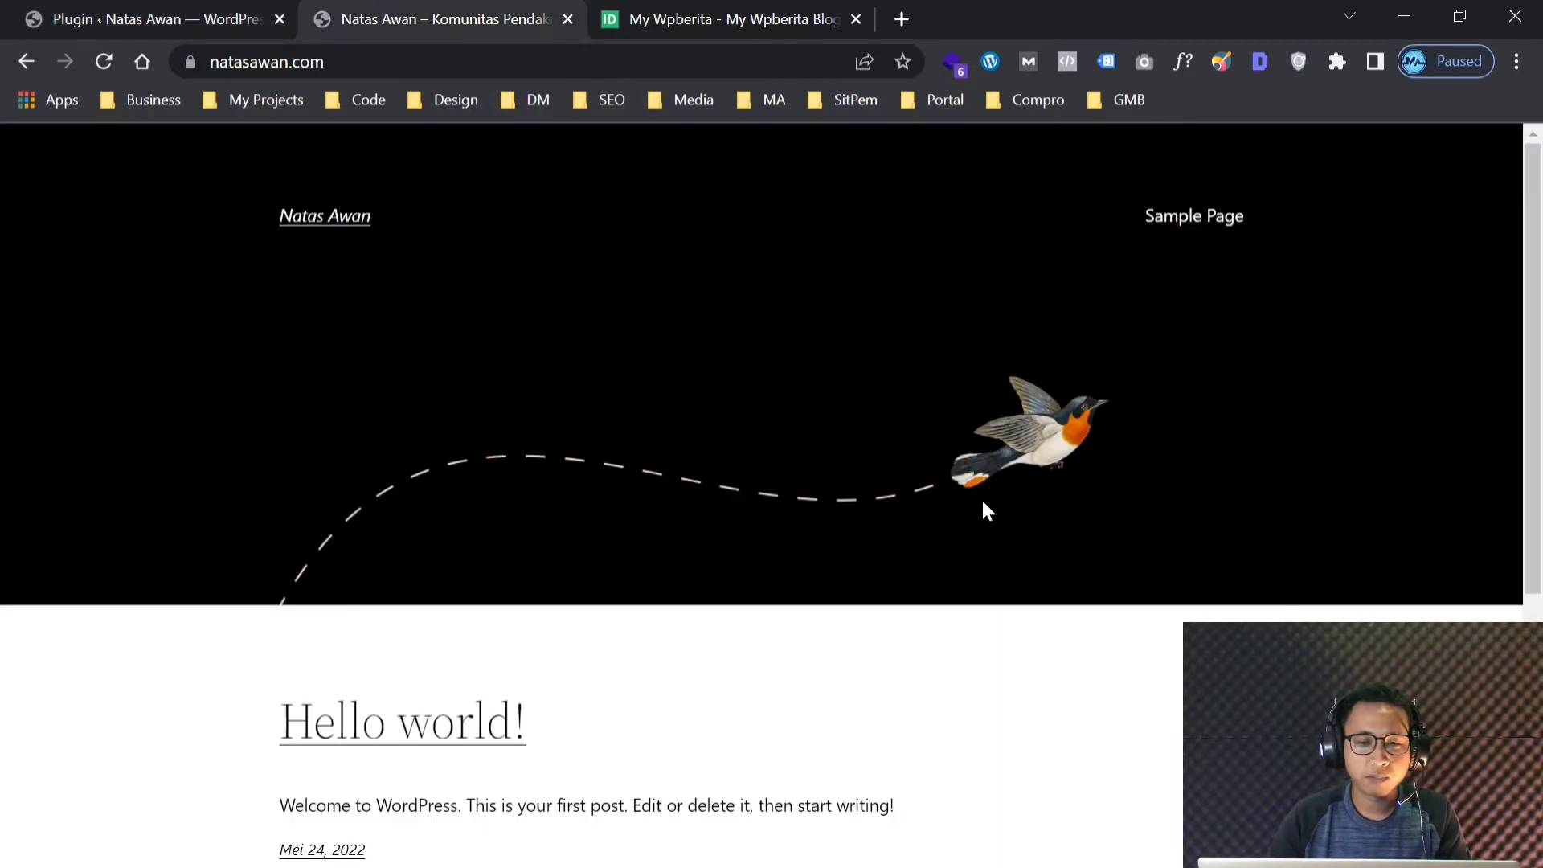
{"action": "scroll", "coordinate": [981, 500], "scroll_direction": "down", "scroll_amount": 5}
{"action": "scroll", "coordinate": [981, 500], "scroll_direction": "up", "scroll_amount": 5}
{"action": "left_click", "coordinate": [106, 63]}
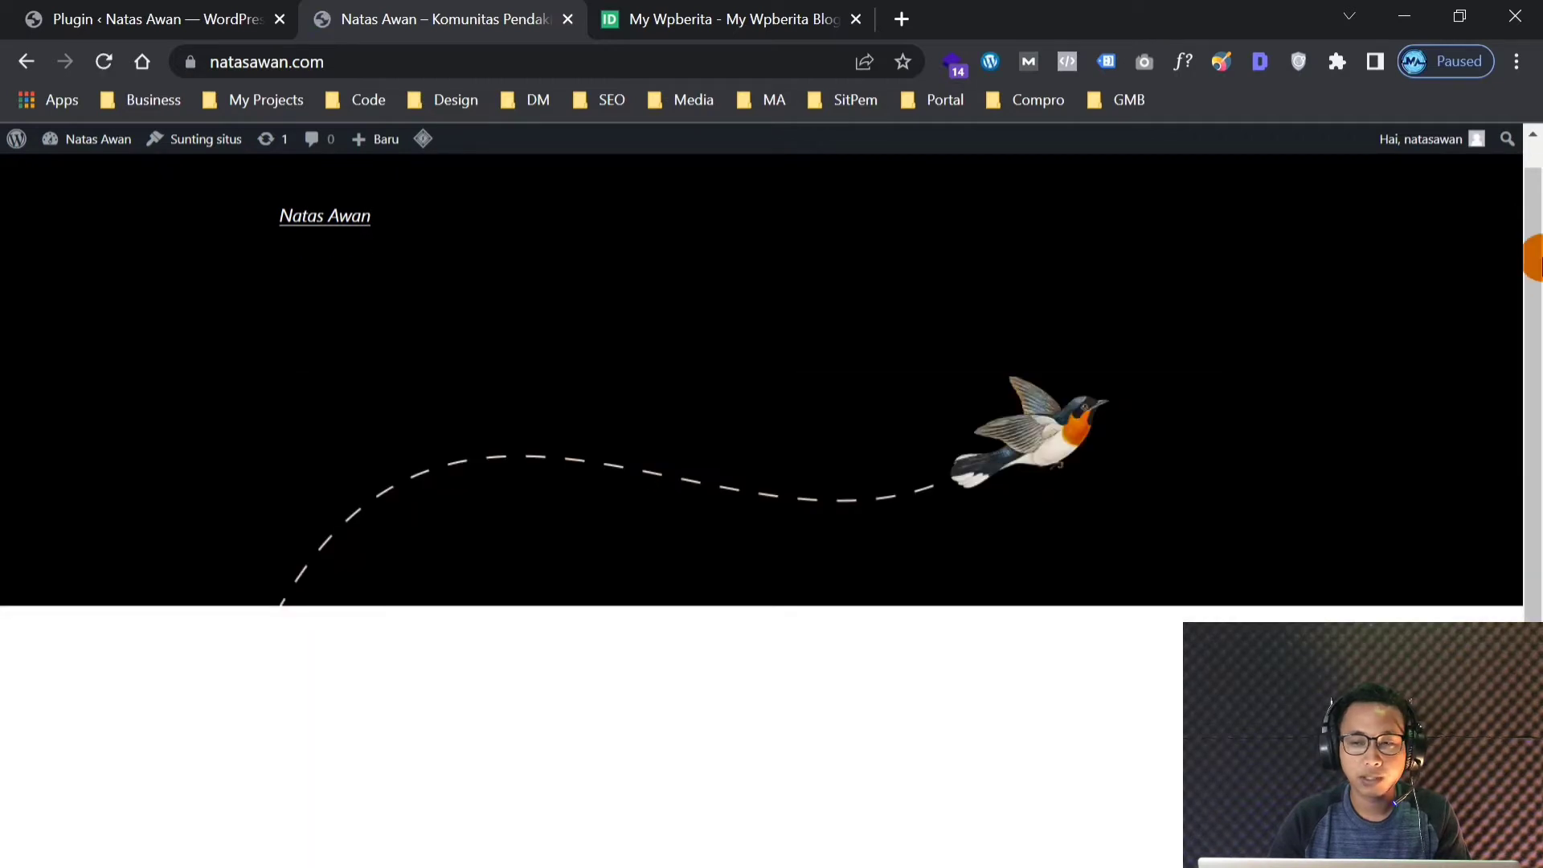
{"action": "scroll", "coordinate": [1484, 448], "scroll_direction": "down", "scroll_amount": 1}
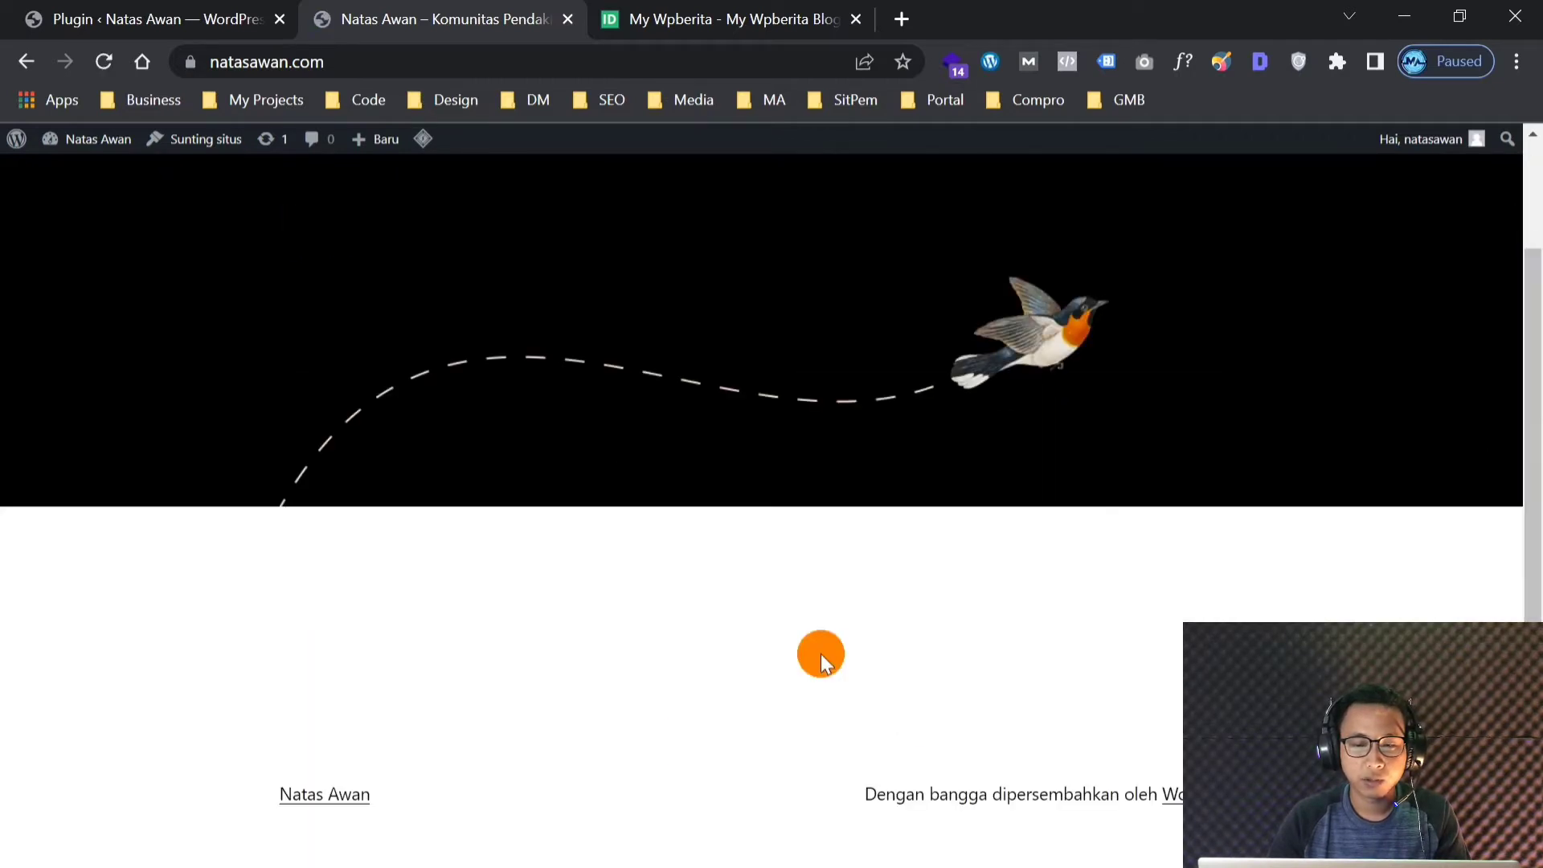
{"action": "scroll", "coordinate": [771, 619], "scroll_direction": "up", "scroll_amount": 2}
{"action": "scroll", "coordinate": [833, 431], "scroll_direction": "down", "scroll_amount": 2}
{"action": "scroll", "coordinate": [833, 434], "scroll_direction": "up", "scroll_amount": 2}
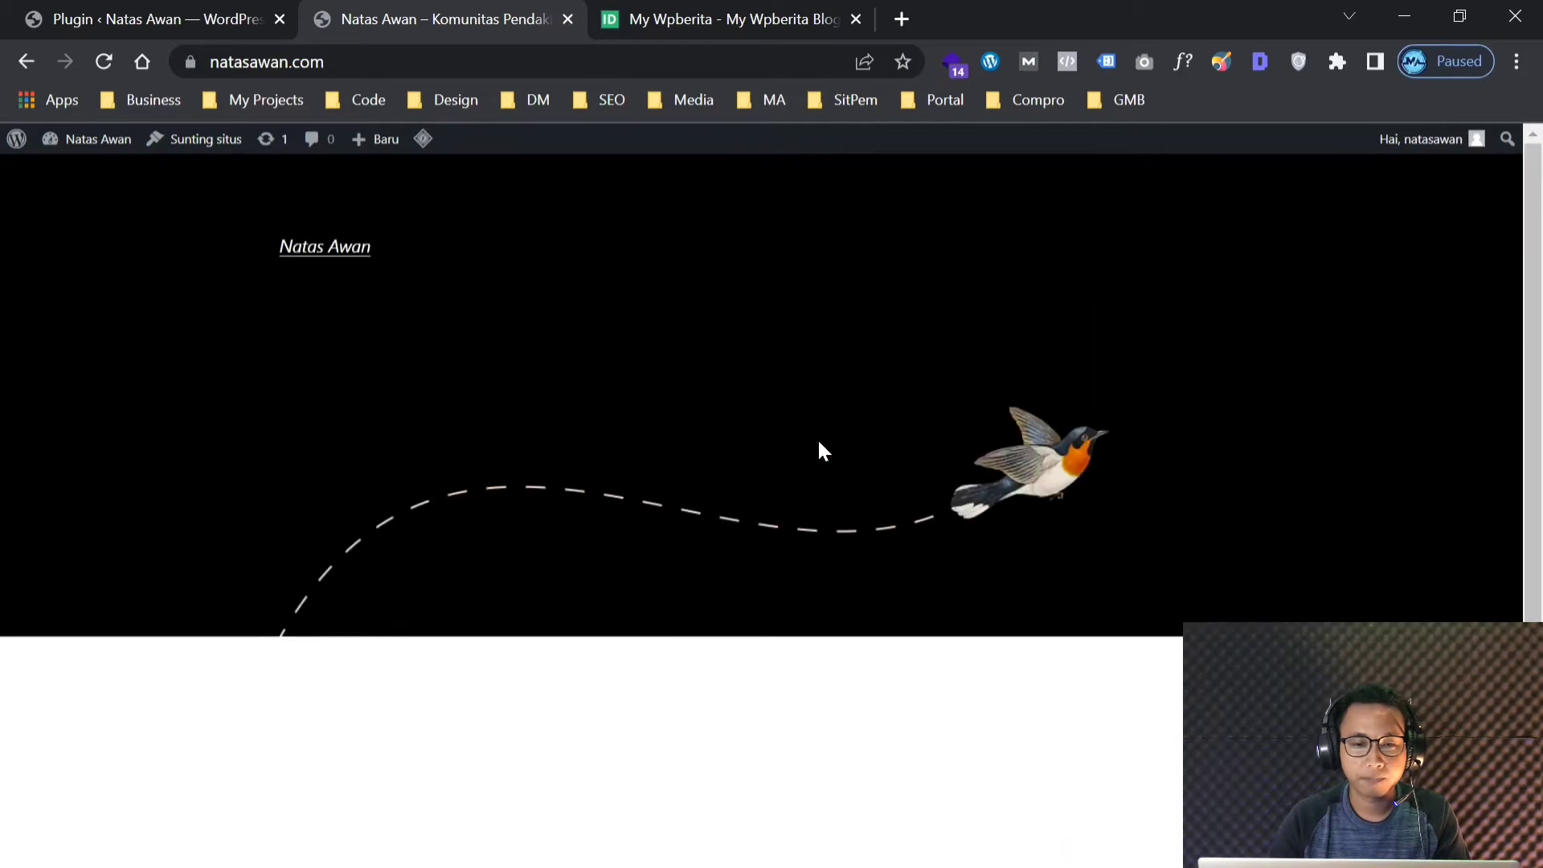
{"action": "left_click", "coordinate": [122, 18]}
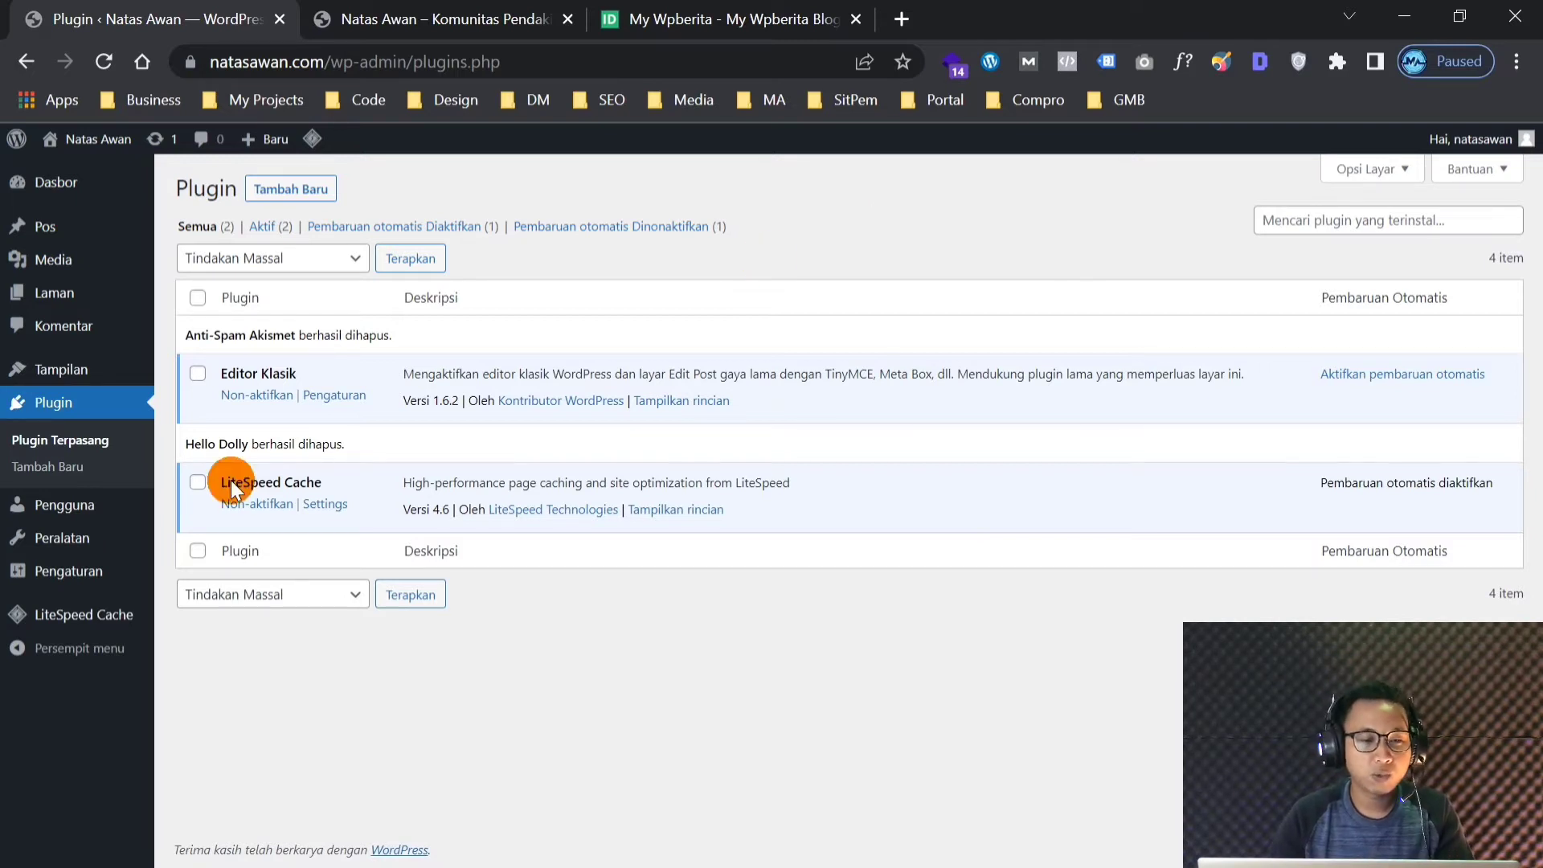
Open the general settings and review the site title, addresses, language, time zone and date formats
{"action": "mouse_move", "coordinate": [116, 577]}
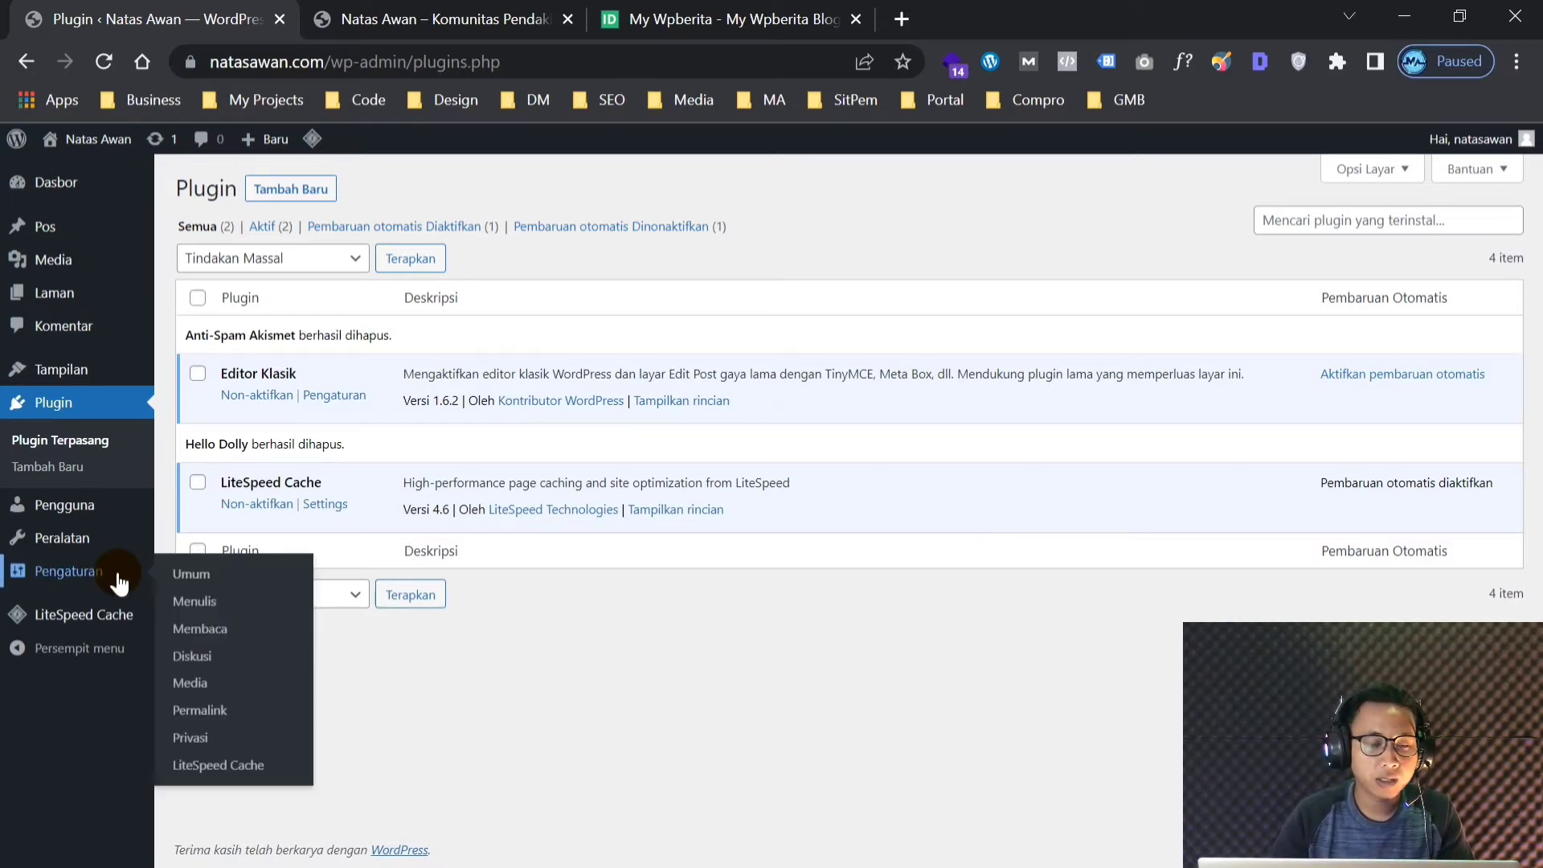
{"action": "left_click", "coordinate": [185, 590]}
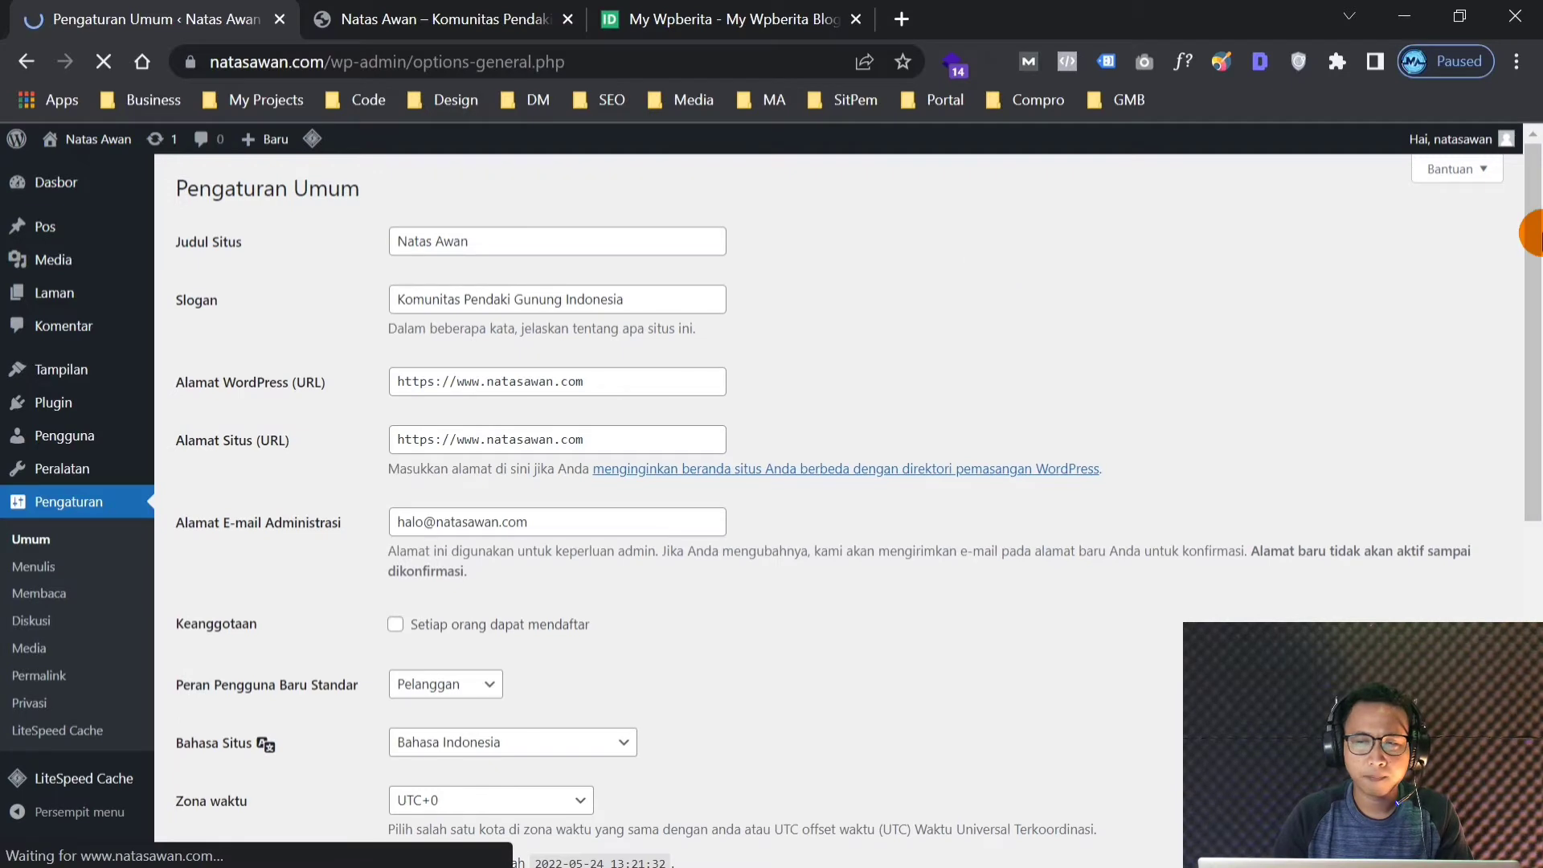
{"action": "left_click_drag", "start_coordinate": [1533, 268], "coordinate": [1533, 201]}
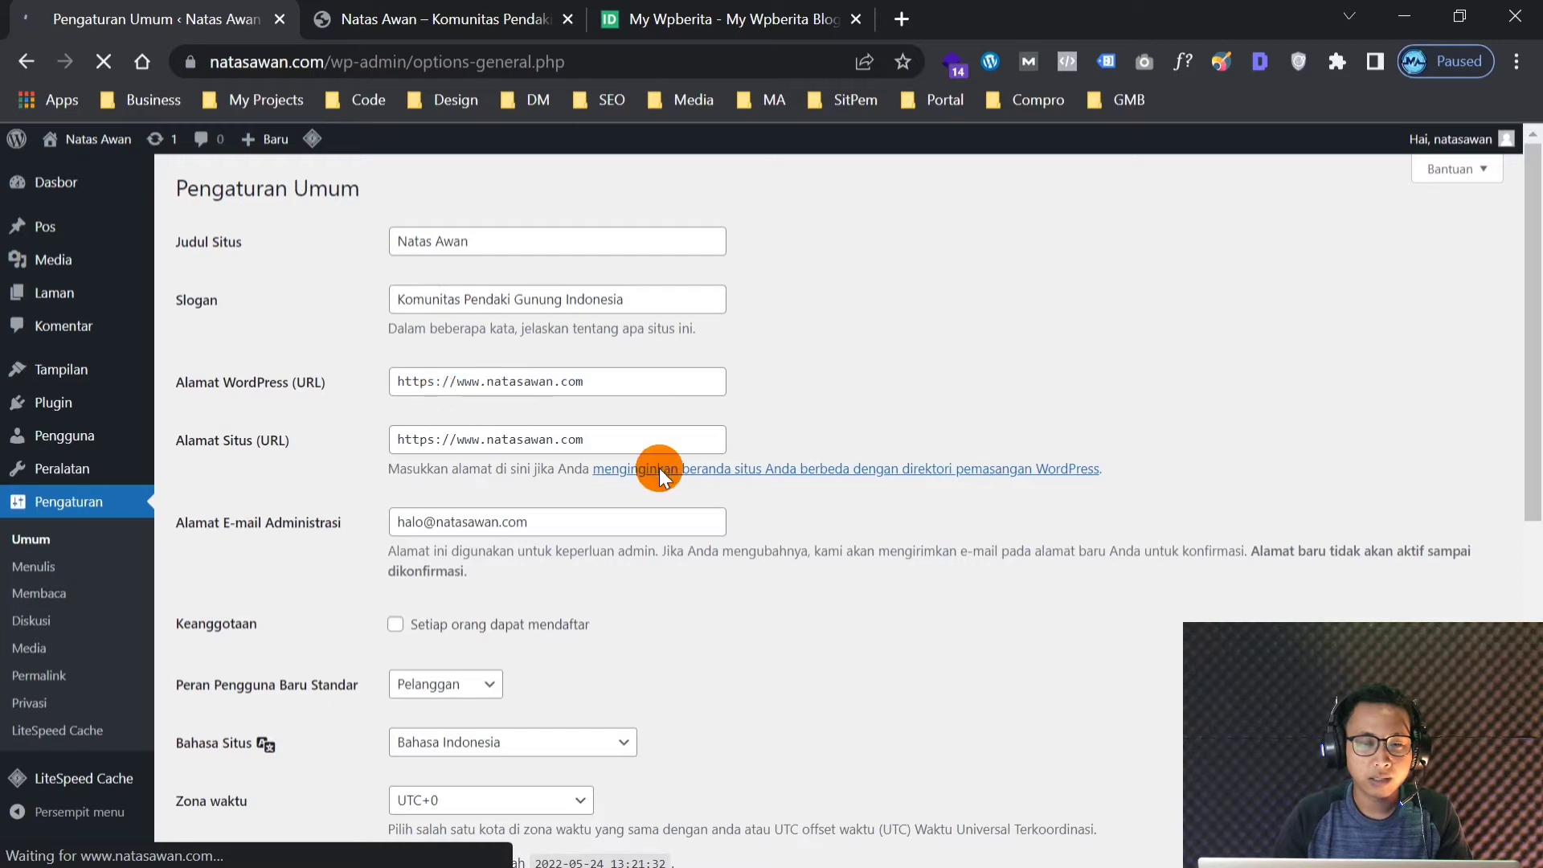
{"action": "scroll", "coordinate": [659, 468], "scroll_direction": "down", "scroll_amount": 2}
{"action": "scroll", "coordinate": [894, 502], "scroll_direction": "down", "scroll_amount": 2}
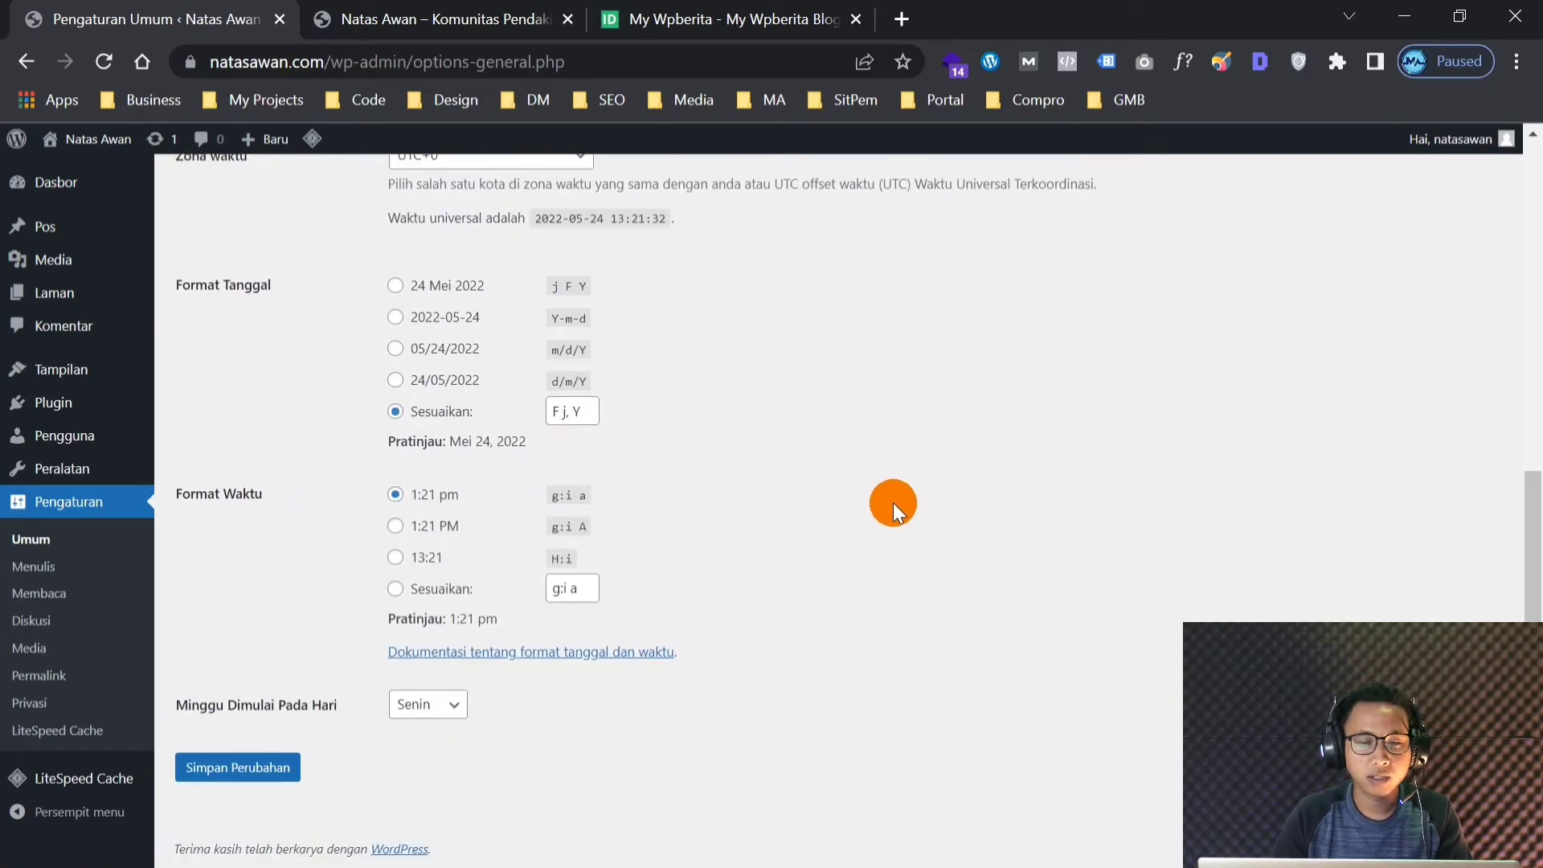
{"action": "scroll", "coordinate": [890, 512], "scroll_direction": "up", "scroll_amount": 8}
{"action": "scroll", "coordinate": [834, 482], "scroll_direction": "down", "scroll_amount": 5}
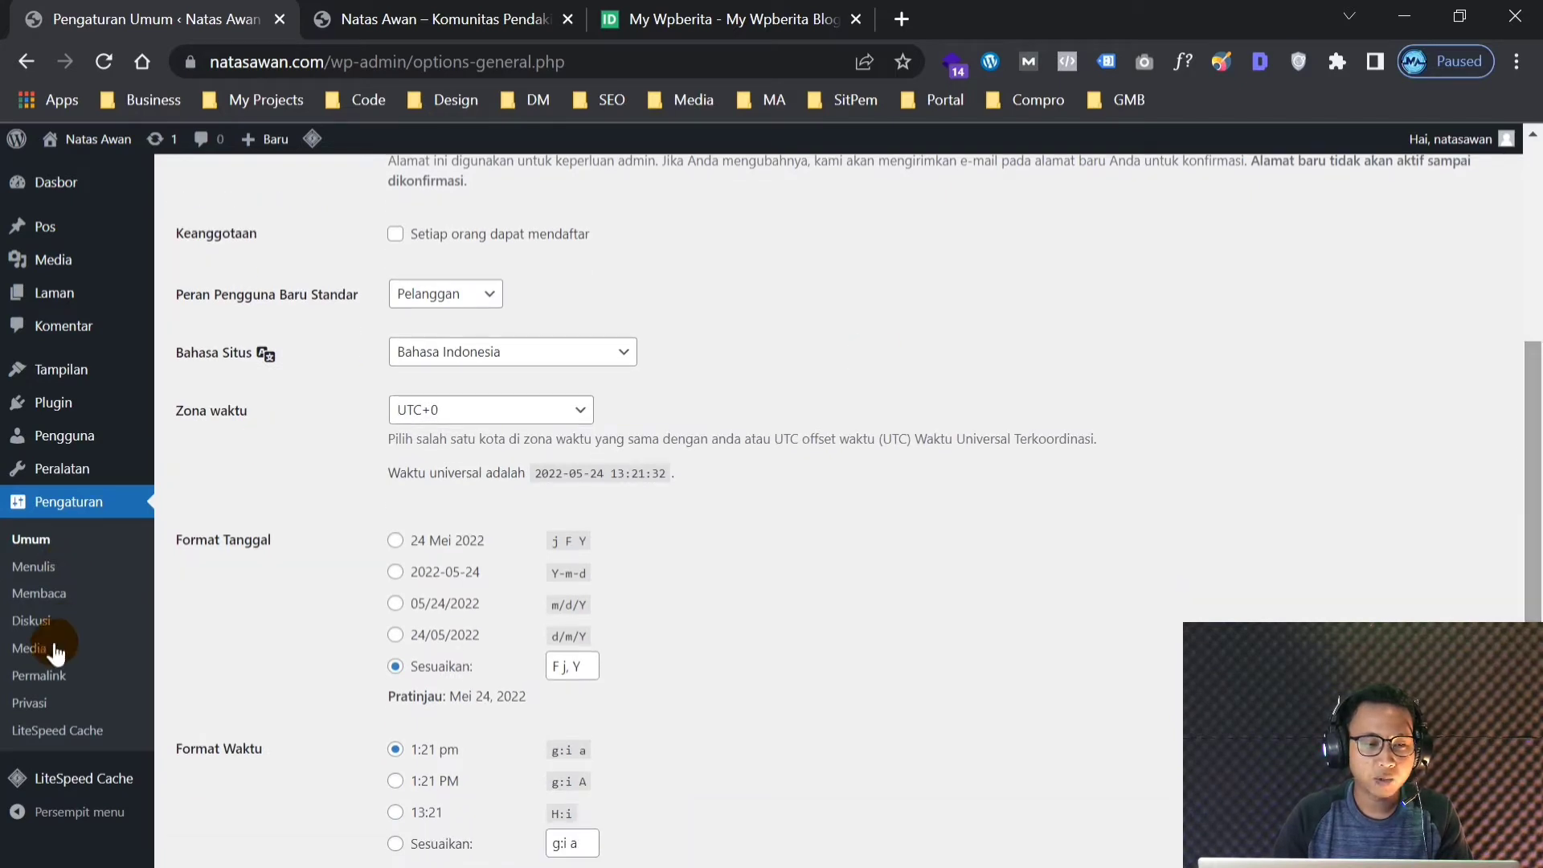
Open the permalink settings and examine the available URL structures, especially the address format of "Tanggal dan nama"
{"action": "left_click", "coordinate": [32, 683]}
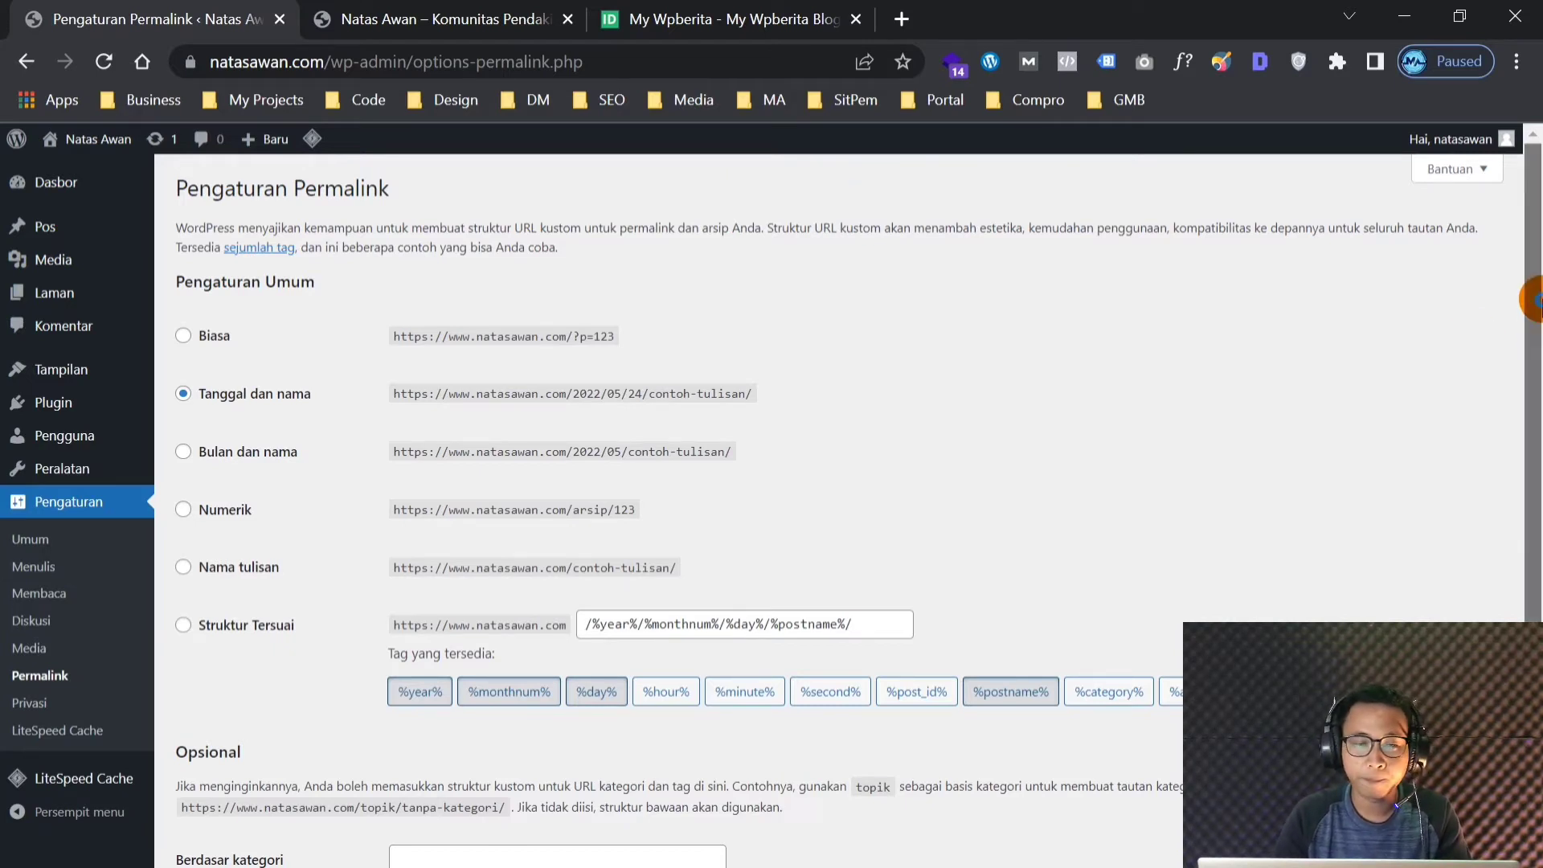
{"action": "left_click_drag", "start_coordinate": [1533, 317], "coordinate": [1519, 369]}
{"action": "scroll", "coordinate": [693, 503], "scroll_direction": "up", "scroll_amount": 1}
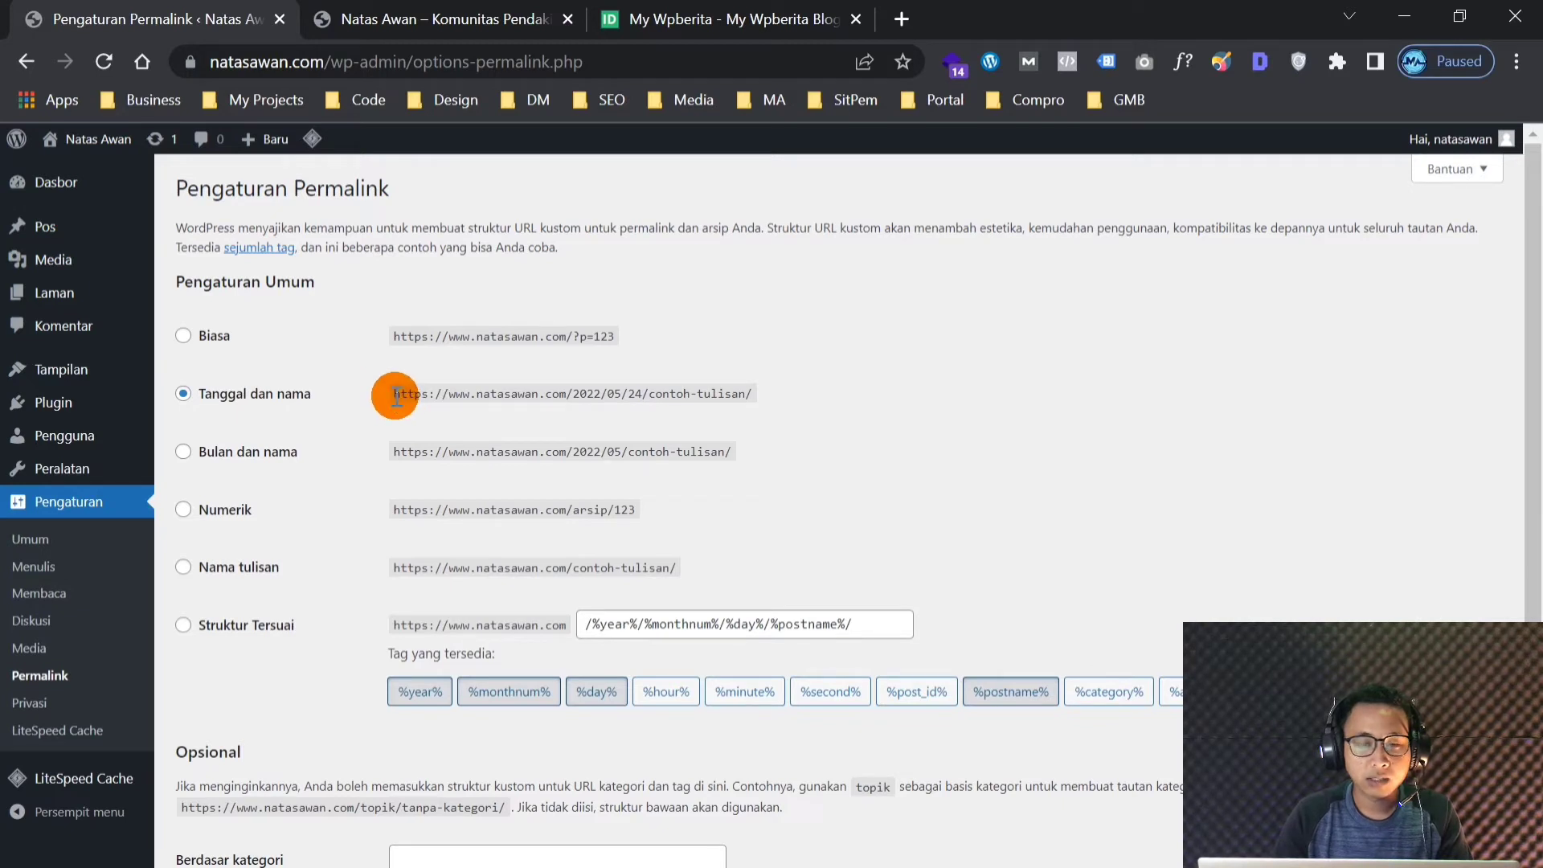
{"action": "left_click_drag", "start_coordinate": [395, 395], "coordinate": [575, 397]}
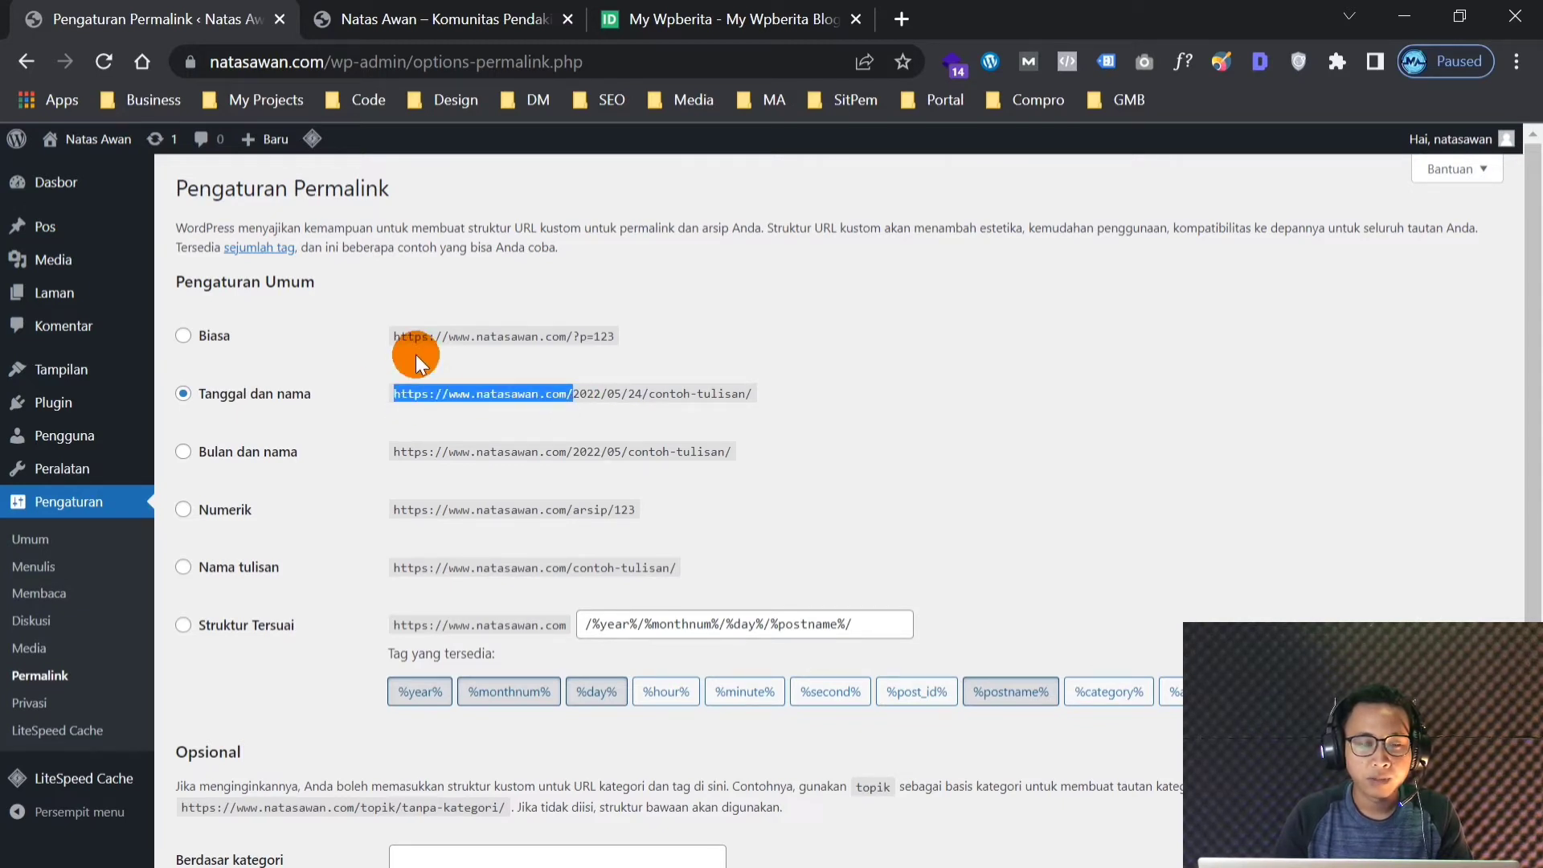
{"action": "left_click", "coordinate": [596, 394]}
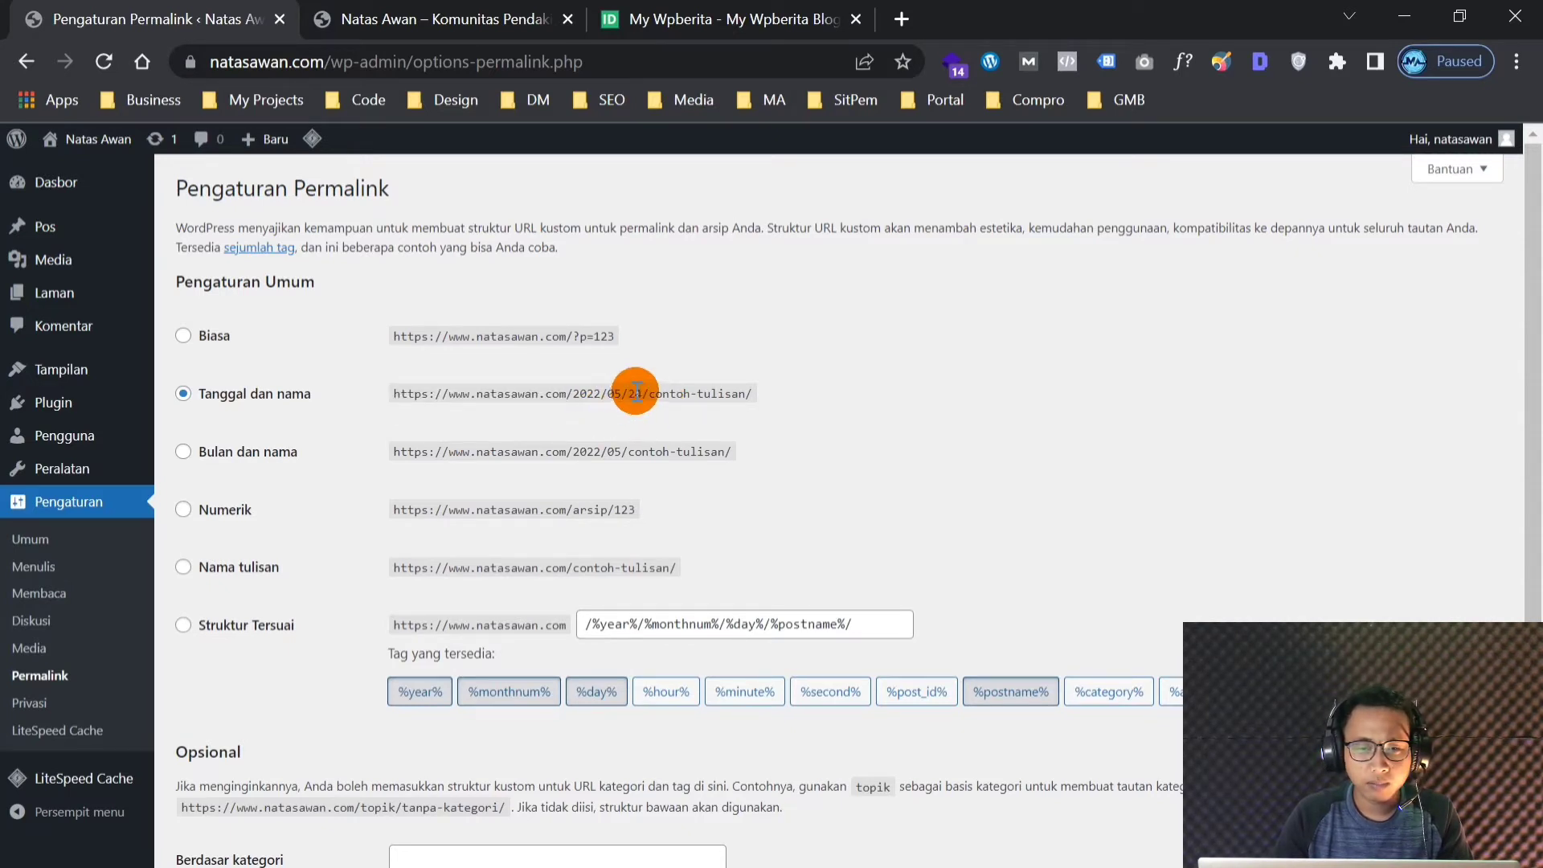
{"action": "left_click_drag", "start_coordinate": [648, 394], "coordinate": [759, 393]}
{"action": "left_click", "coordinate": [758, 394]}
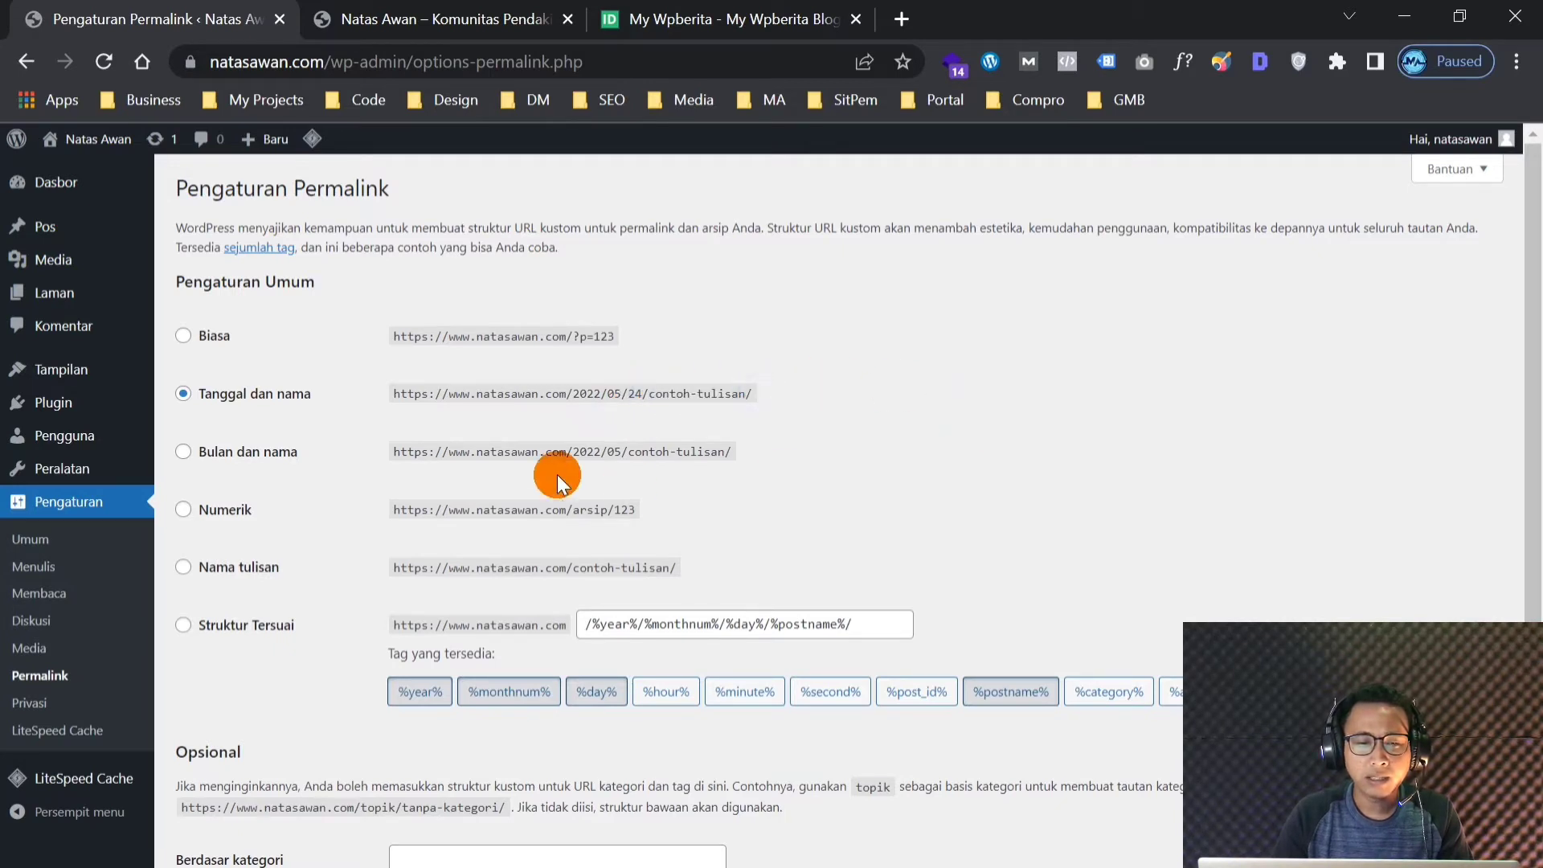
{"action": "mouse_move", "coordinate": [1530, 259]}
{"action": "left_mouse_down"}
{"action": "mouse_move", "coordinate": [1532, 297]}
{"action": "mouse_move", "coordinate": [1533, 255]}
{"action": "left_mouse_up"}
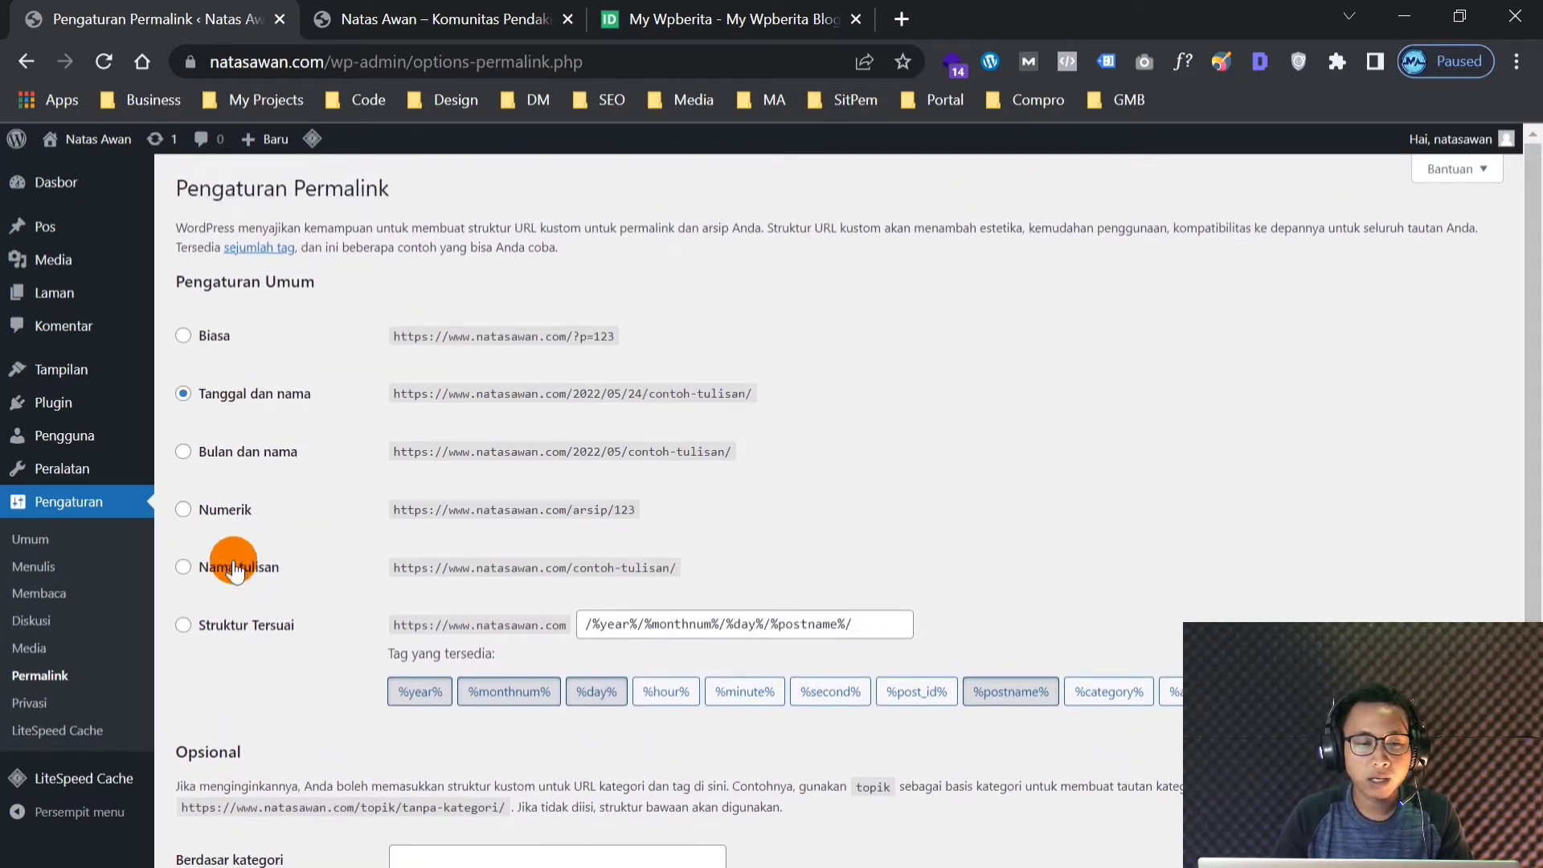
Choose "Nama tulisan" as the permalink structure and check its example address
{"action": "left_click", "coordinate": [192, 567]}
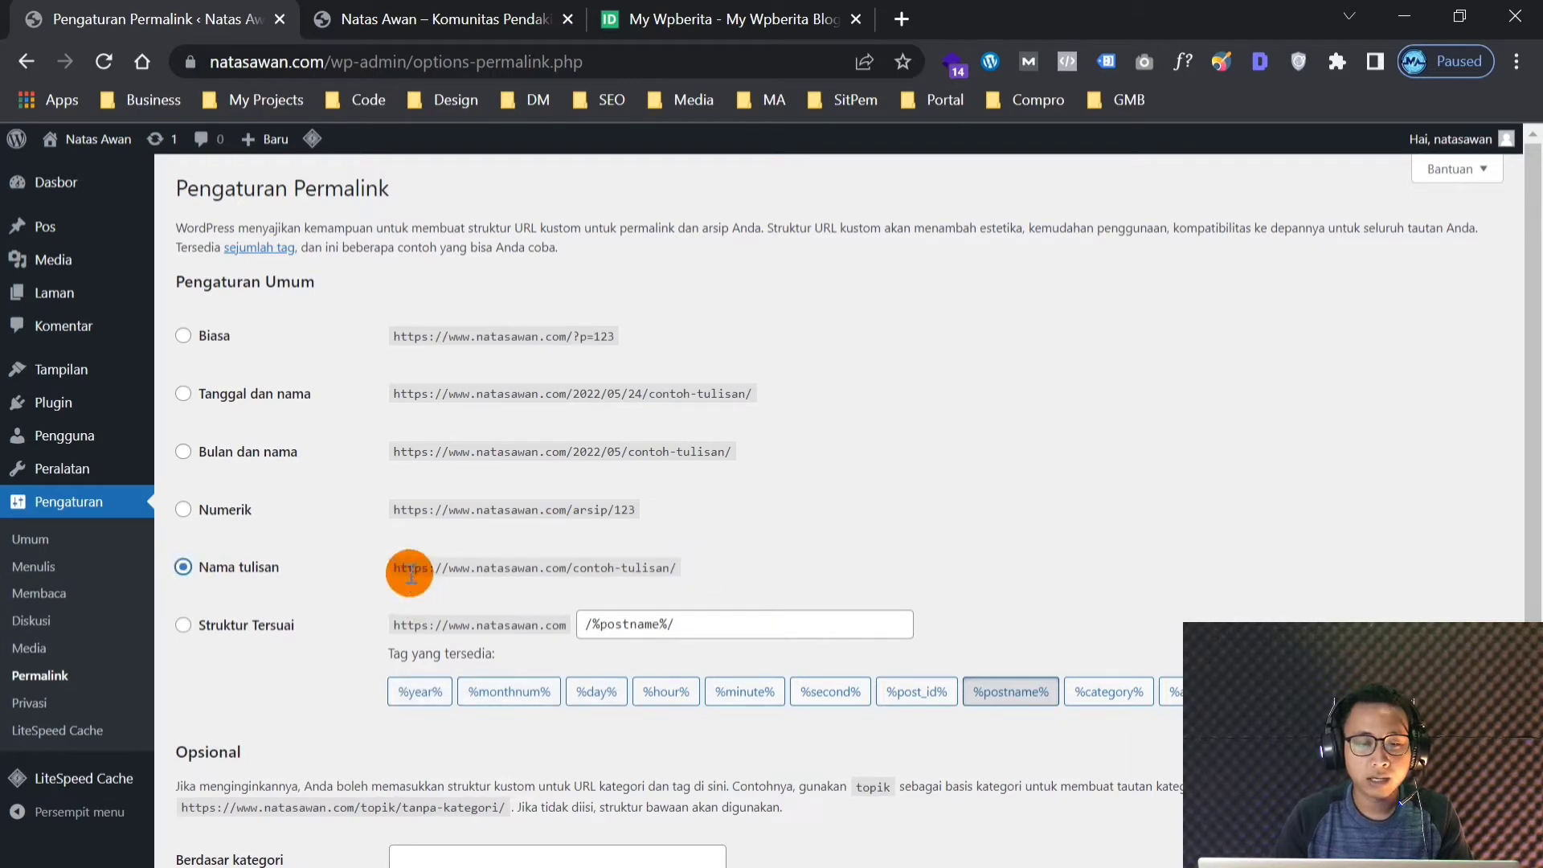
{"action": "left_click_drag", "start_coordinate": [392, 570], "coordinate": [708, 557]}
{"action": "left_click", "coordinate": [581, 569]}
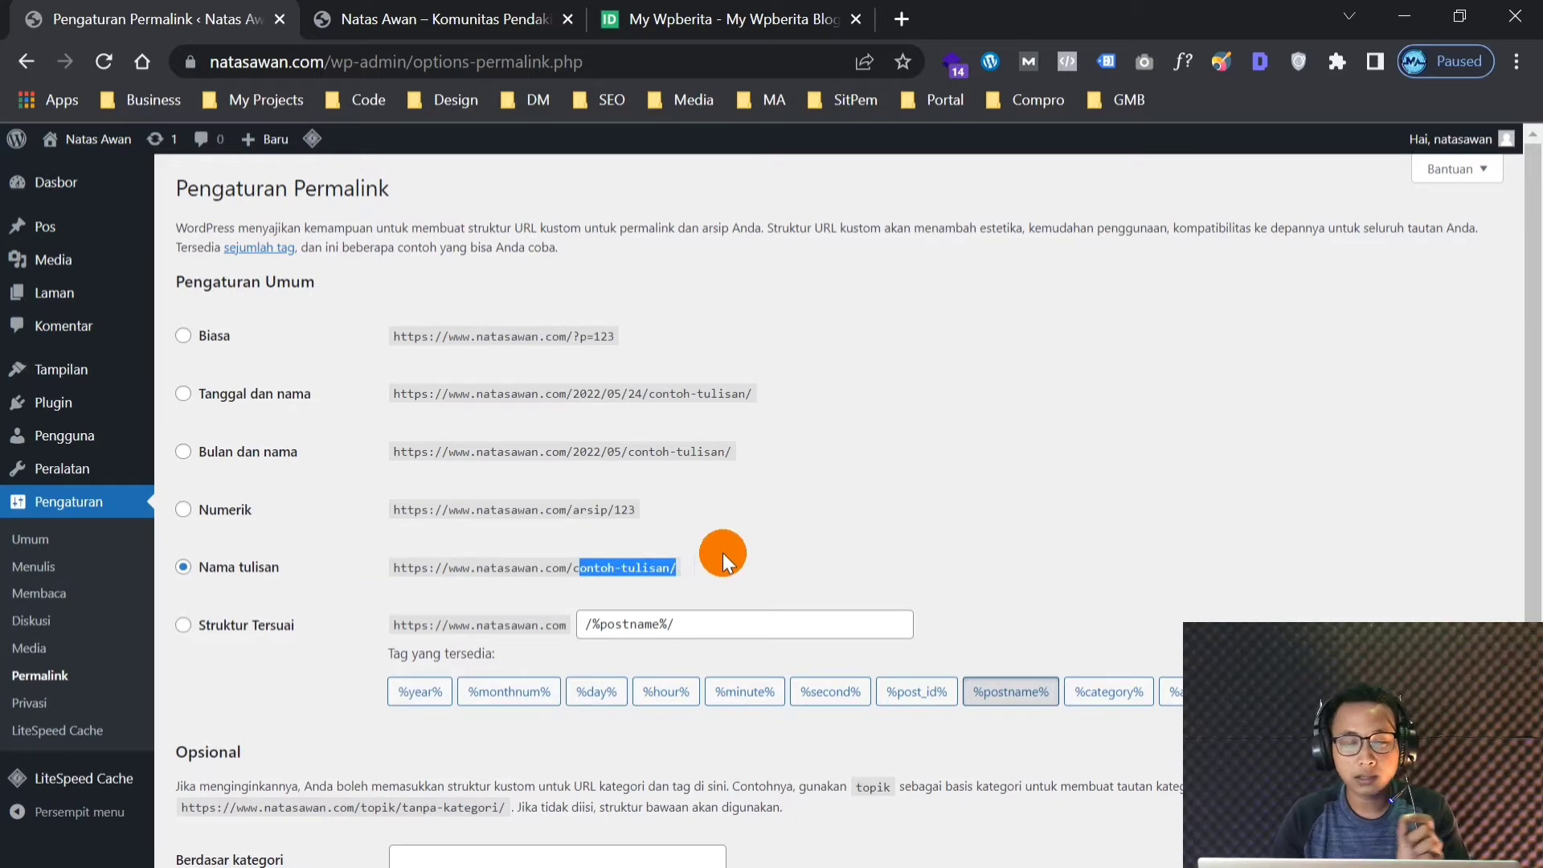
{"action": "left_click", "coordinate": [722, 553]}
{"action": "scroll", "coordinate": [781, 531], "scroll_direction": "down", "scroll_amount": 3}
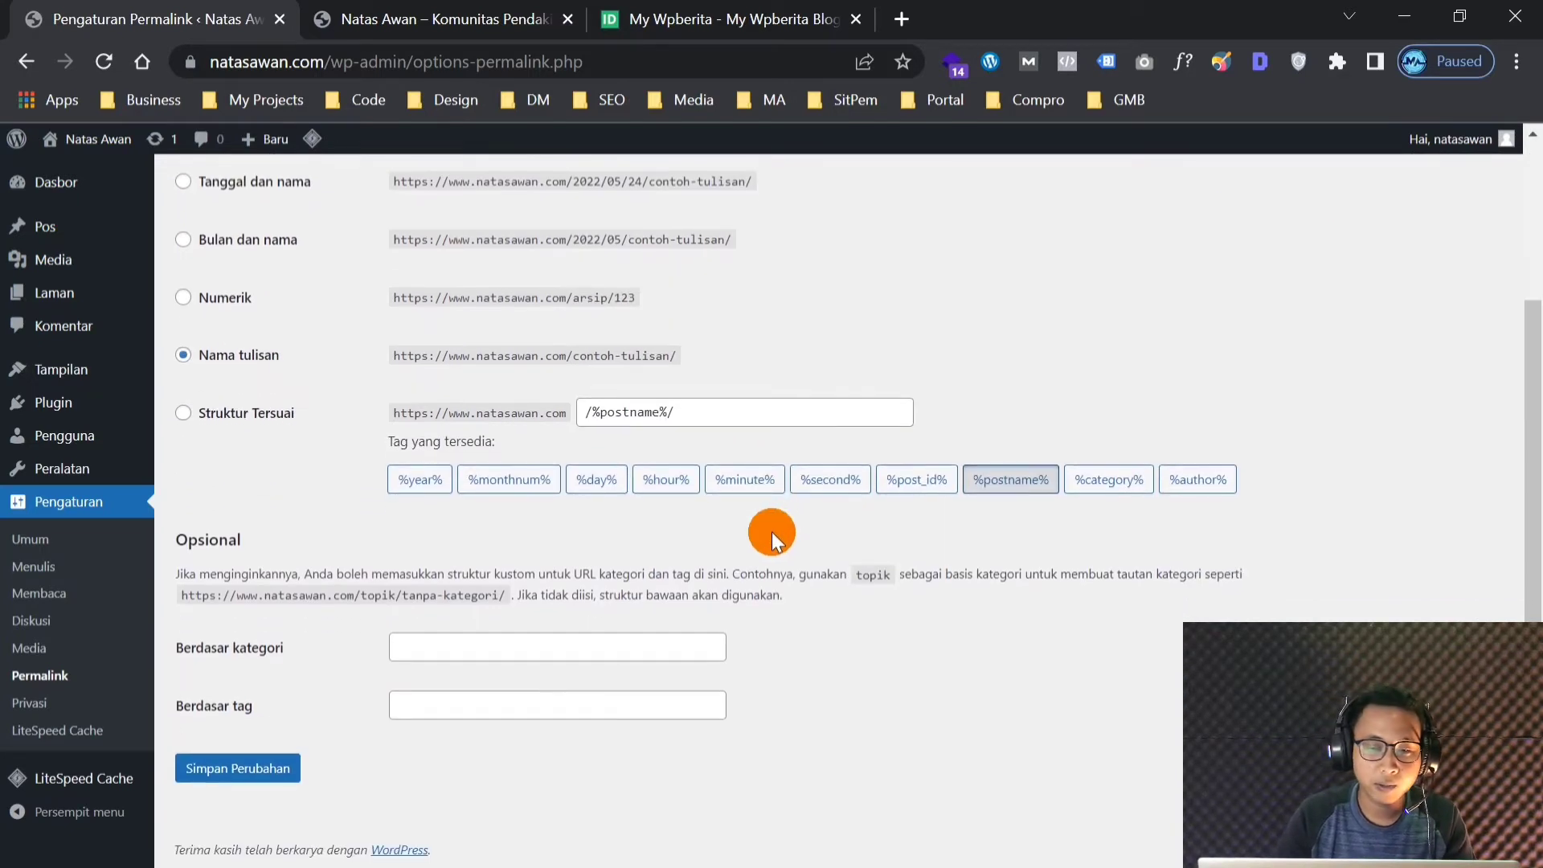
{"action": "mouse_move", "coordinate": [910, 846]}
{"action": "left_click", "coordinate": [860, 849]}
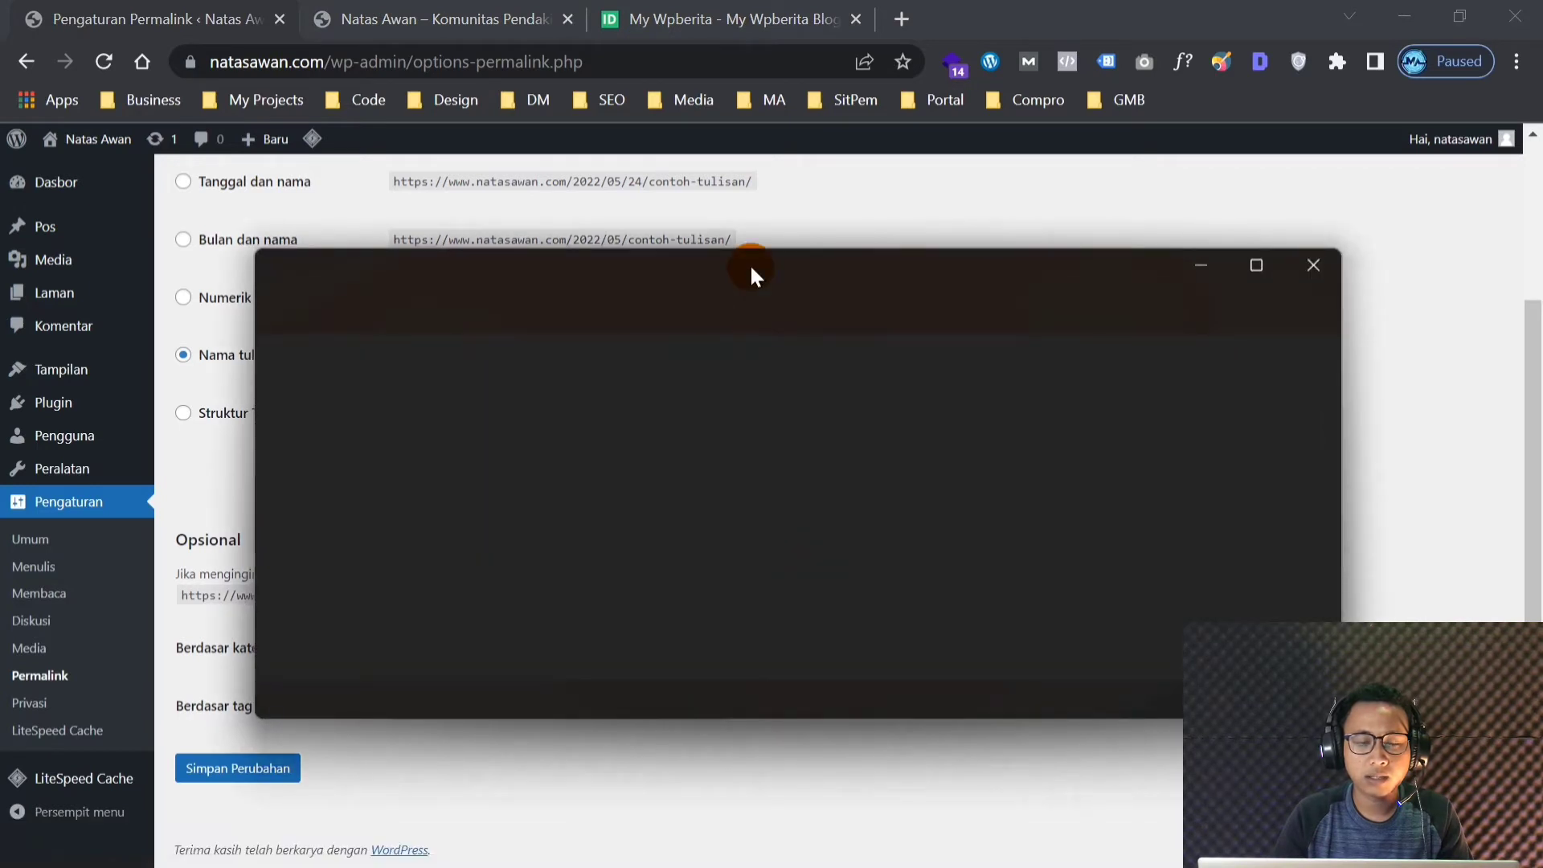
{"action": "left_click_drag", "start_coordinate": [751, 270], "coordinate": [751, 475]}
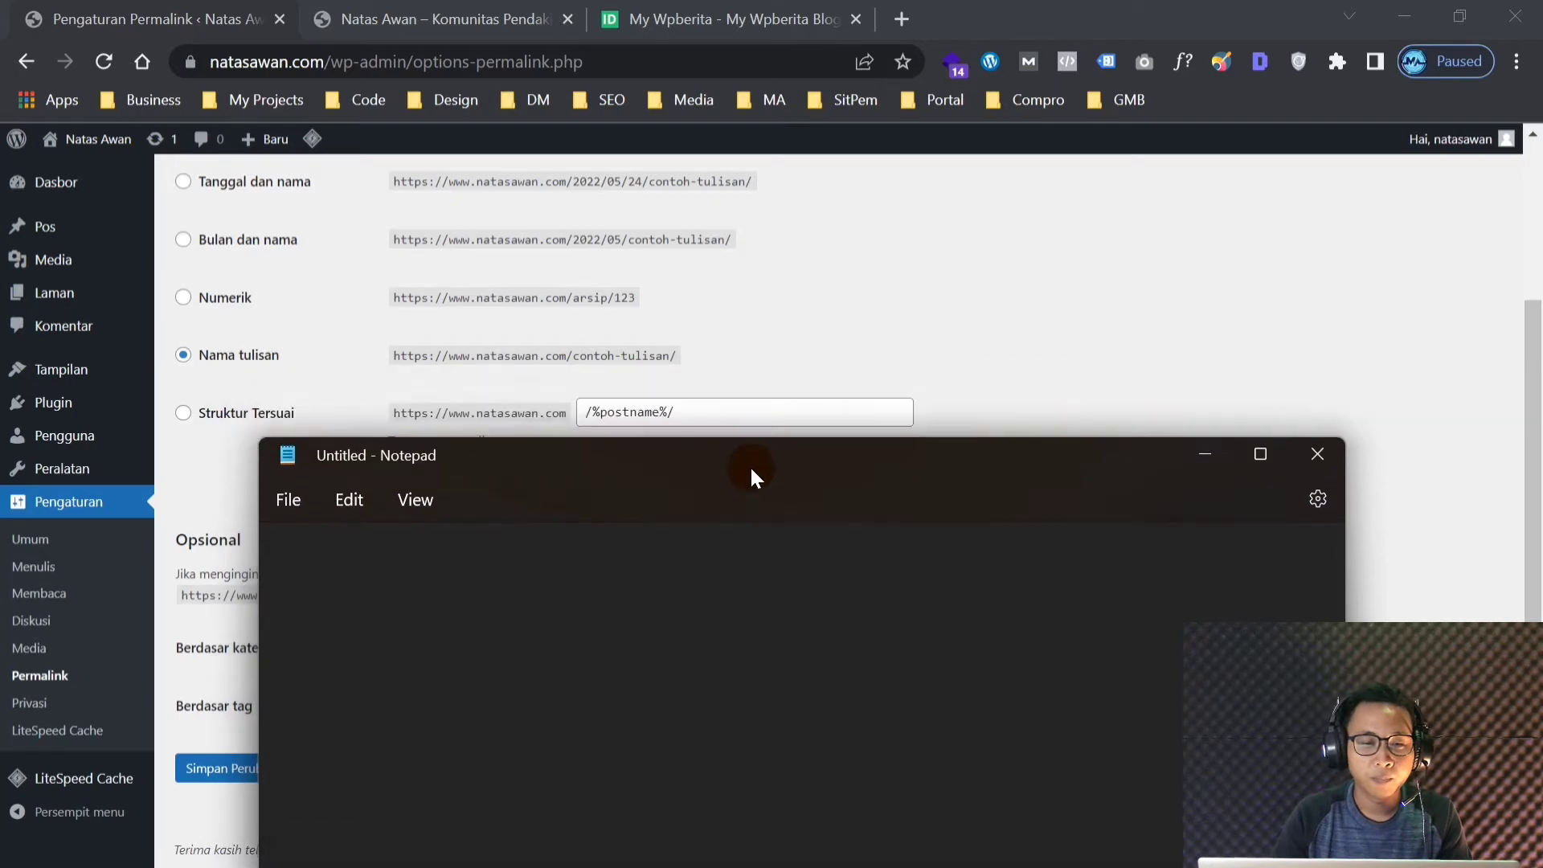
{"action": "type", "text": "https"}
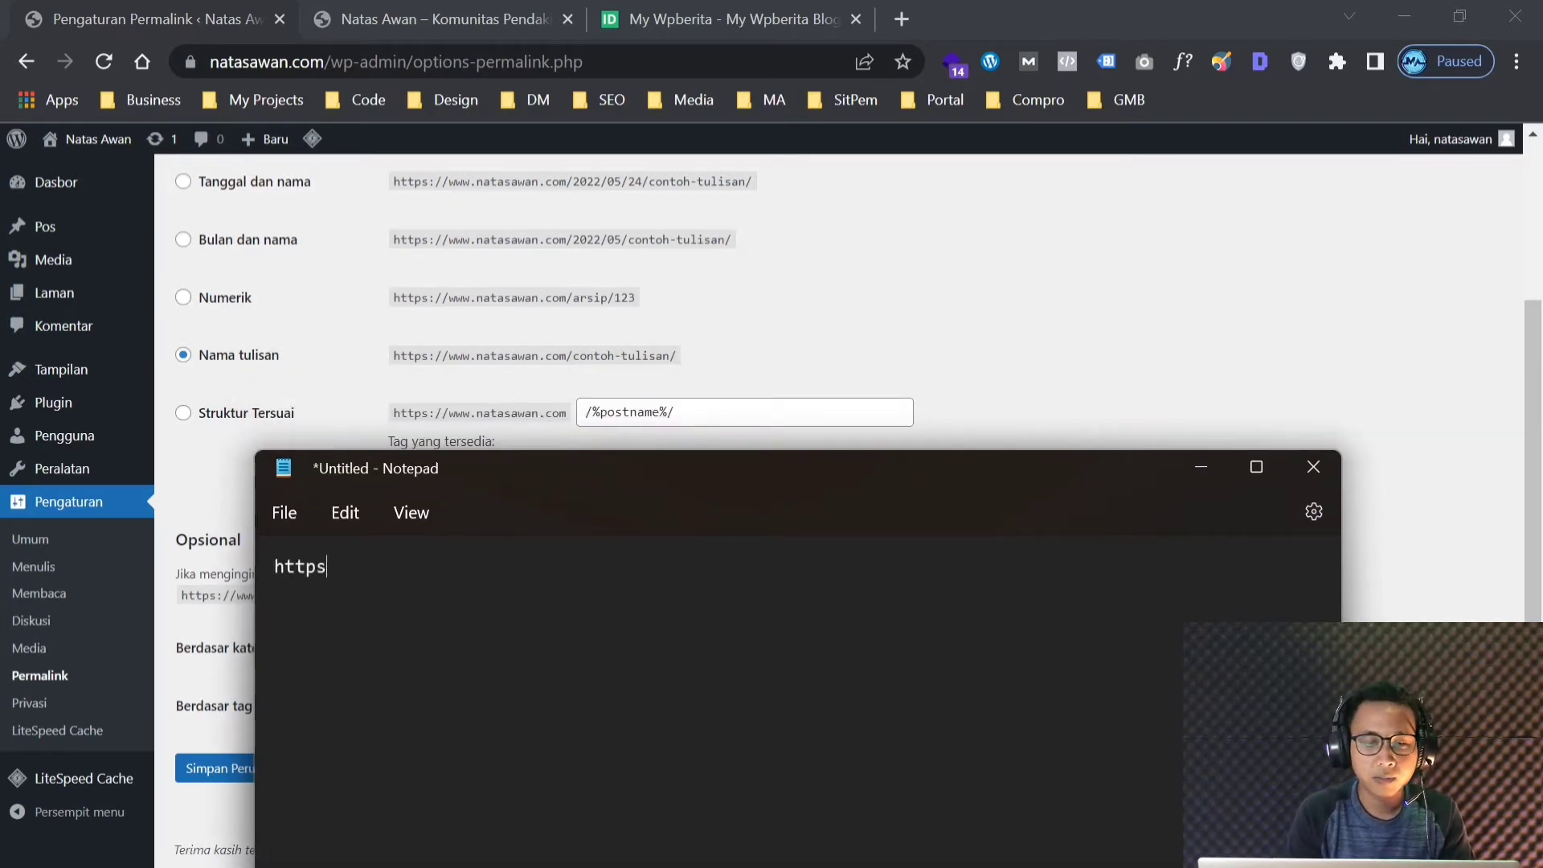
{"action": "type", "text": ":ww"}
{"action": "key", "text": "BackSpace"}
{"action": "key", "text": "BackSpace"}
{"action": "key", "text": "BackSpace"}
{"action": "key", "text": "BackSpace"}
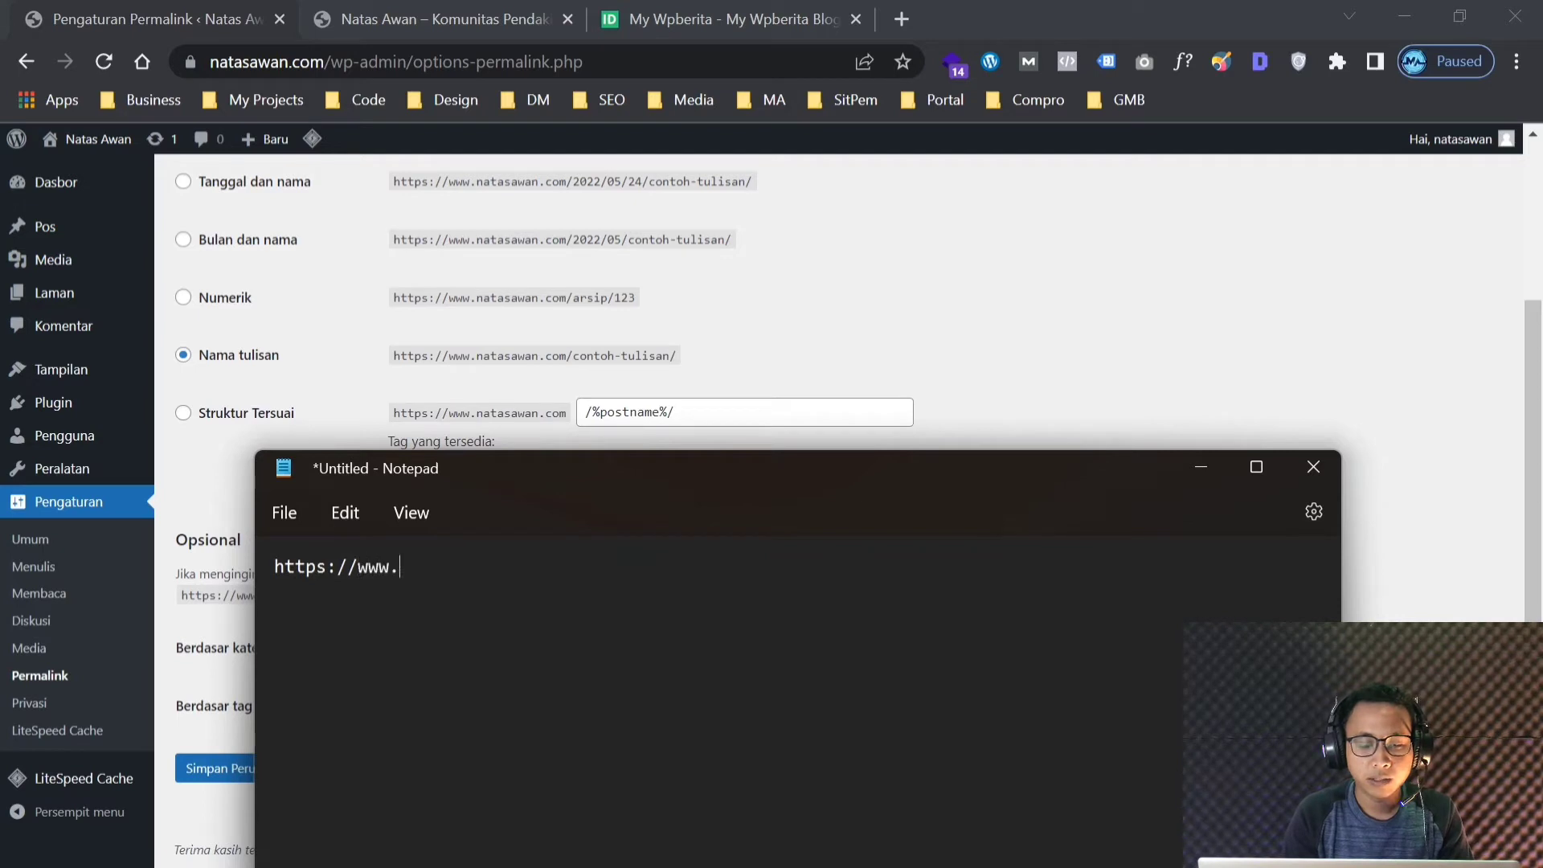
{"action": "type", "text": "//www.natasawan.com/tips-me"}
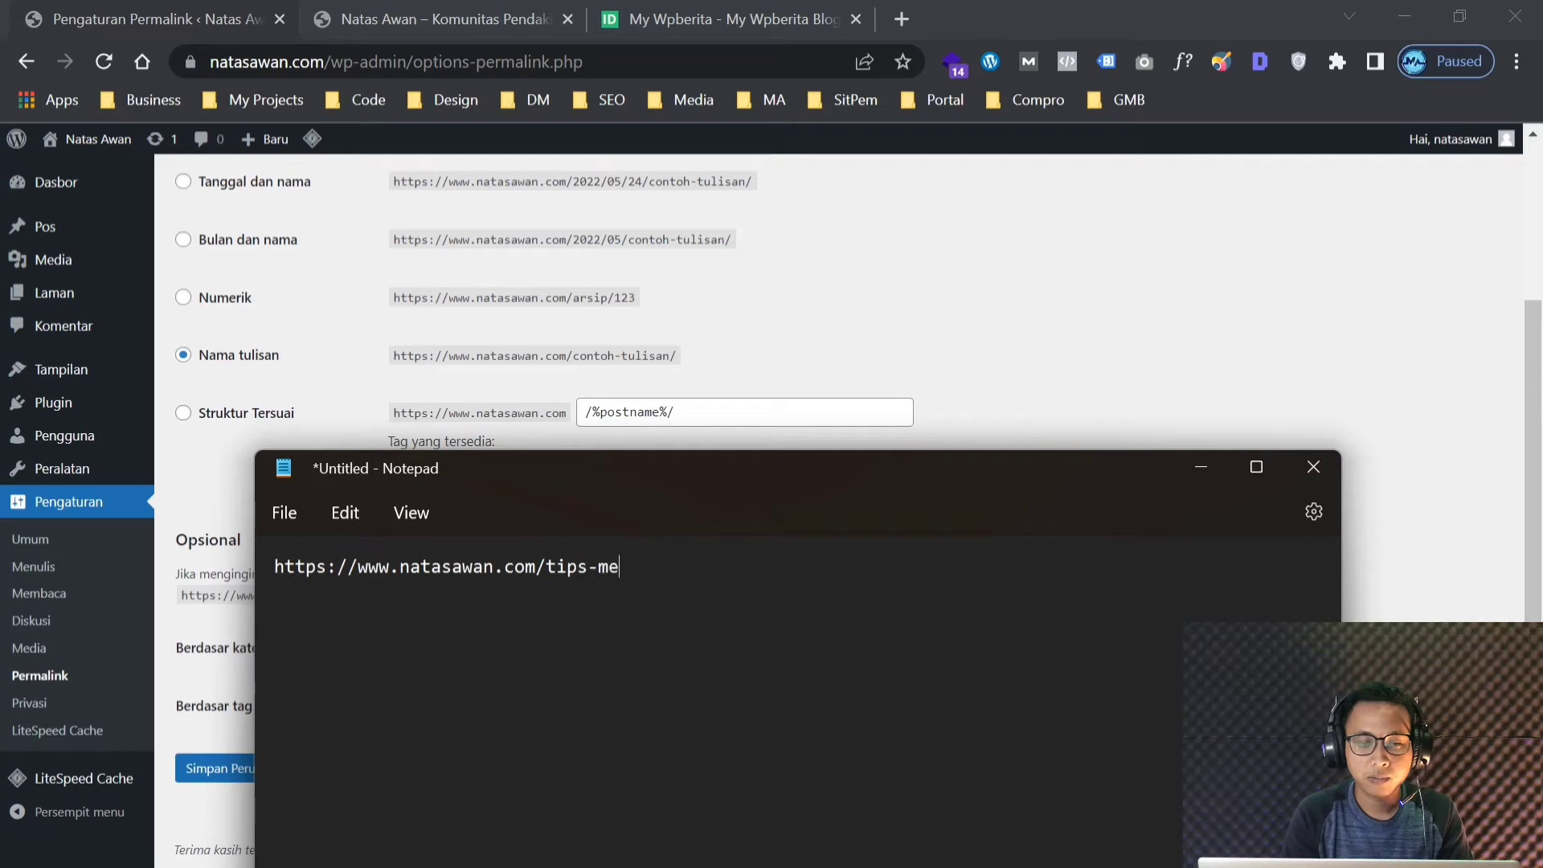
{"action": "type", "text": "ndaki-gunung/"}
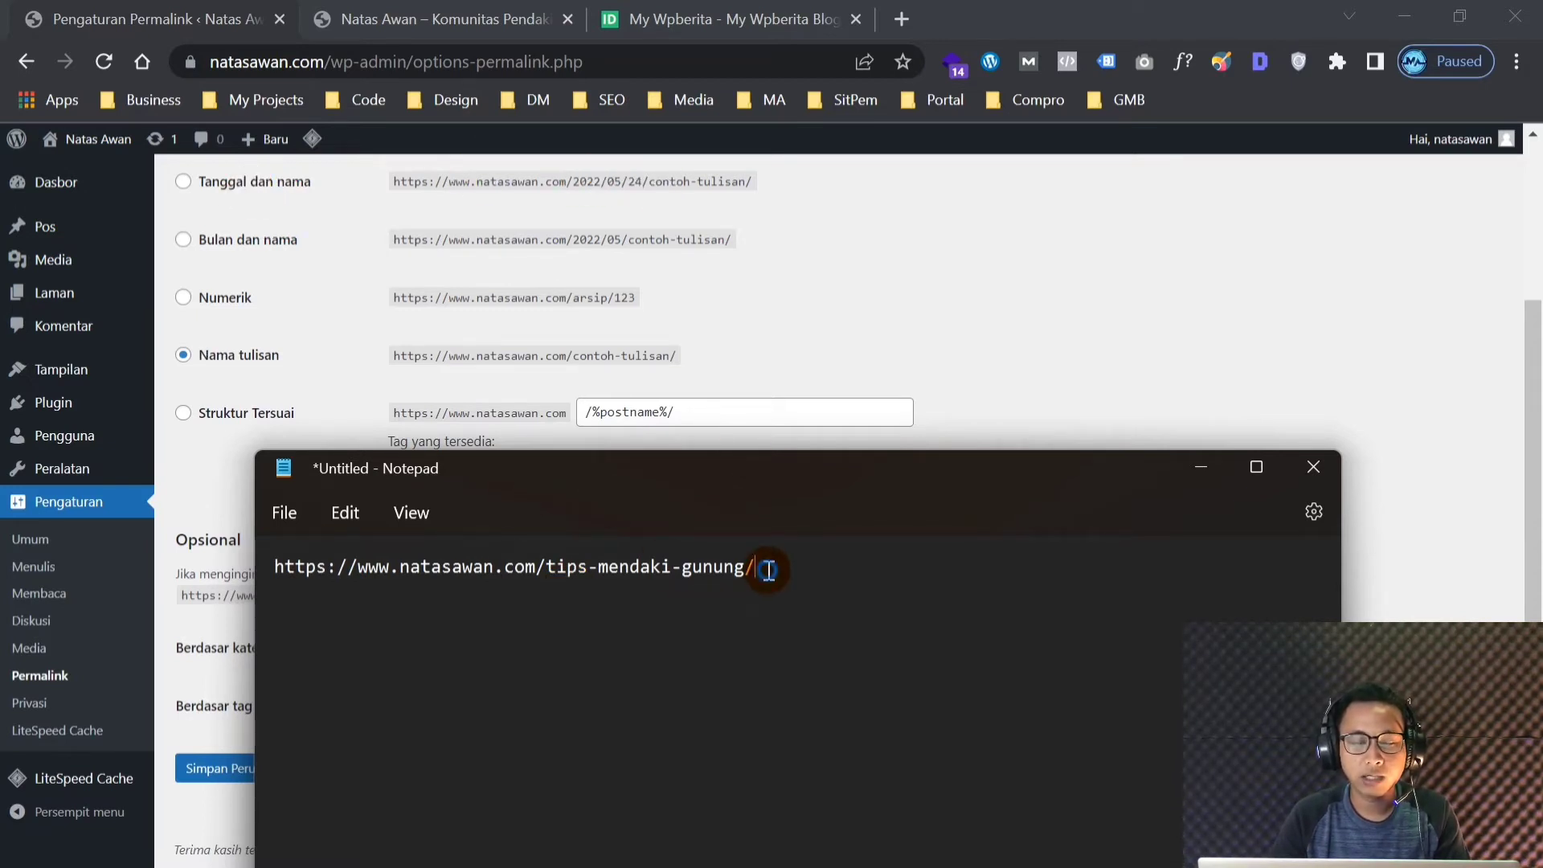
Highlight the example address, close the note without saving it, and return to the permalink settings
{"action": "left_click_drag", "start_coordinate": [775, 567], "coordinate": [258, 579]}
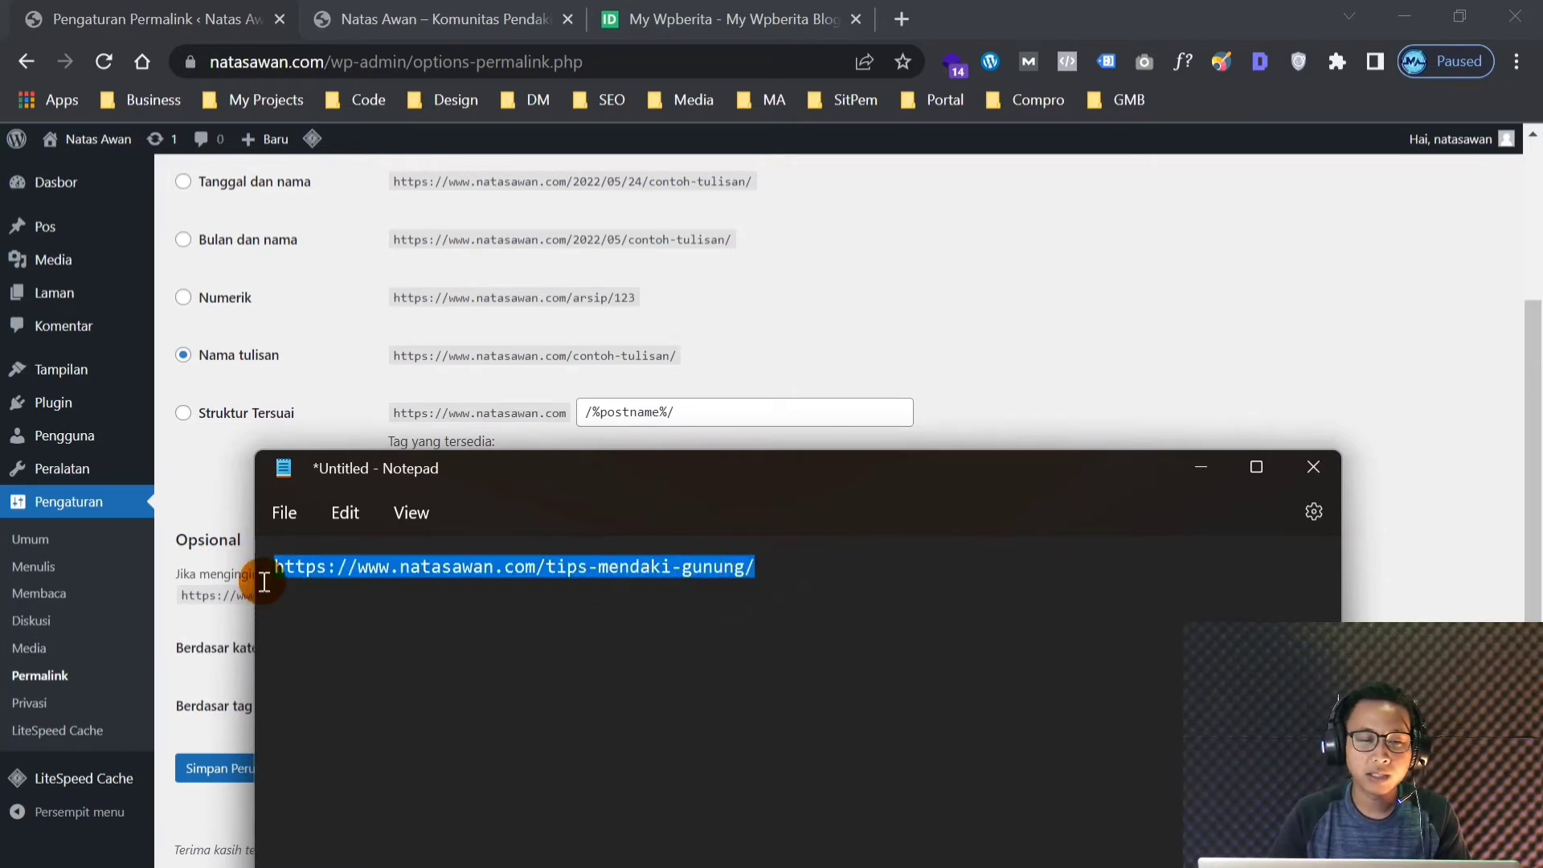
{"action": "left_click", "coordinate": [1312, 468]}
{"action": "left_click", "coordinate": [814, 751]}
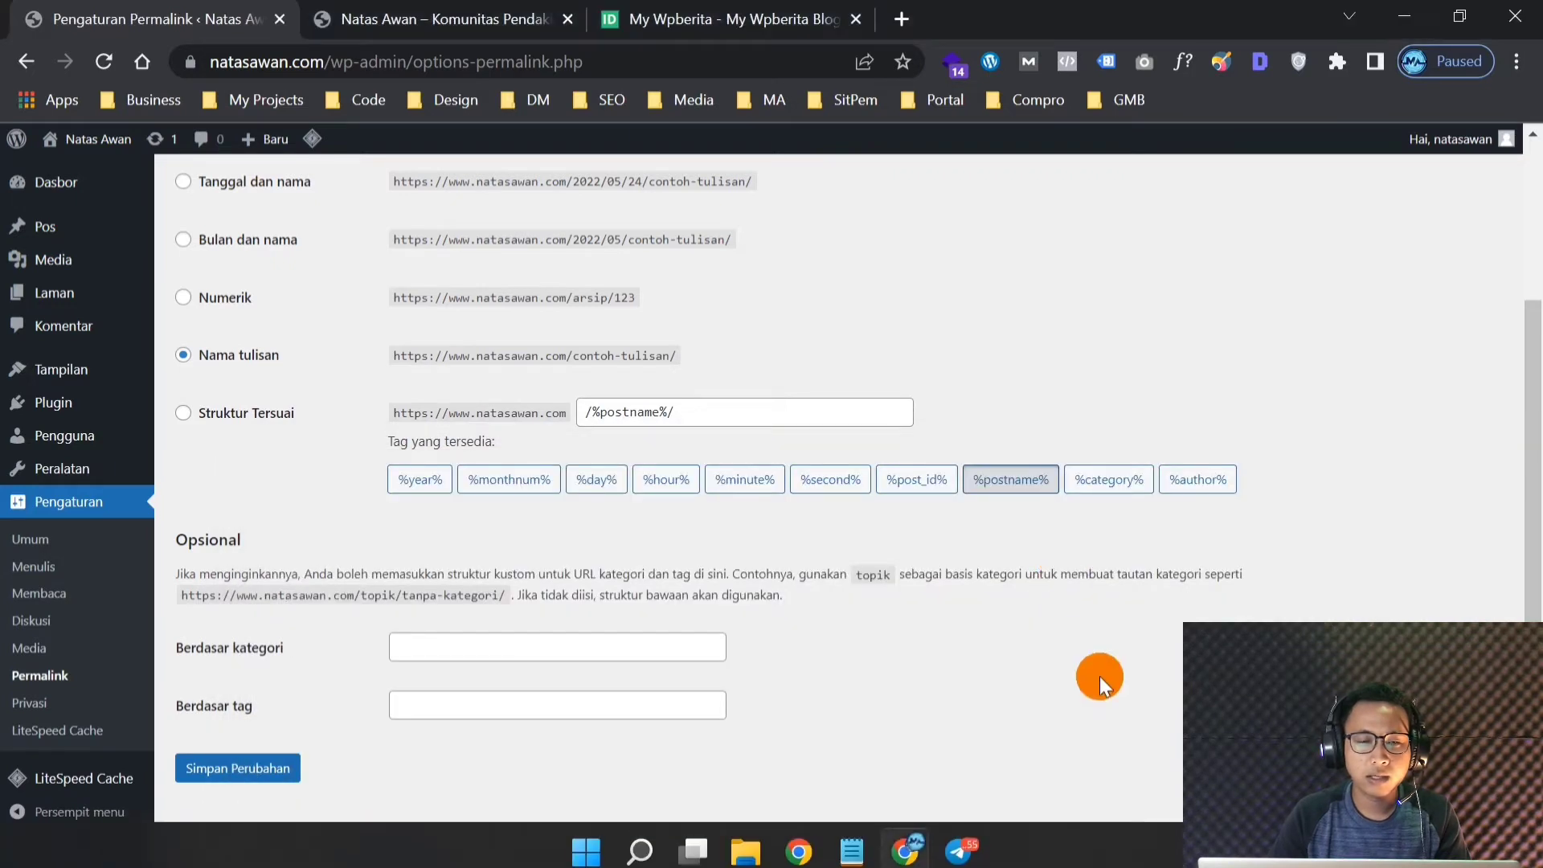
Save the changed permalink settings and look over the updated page
{"action": "left_click", "coordinate": [256, 780]}
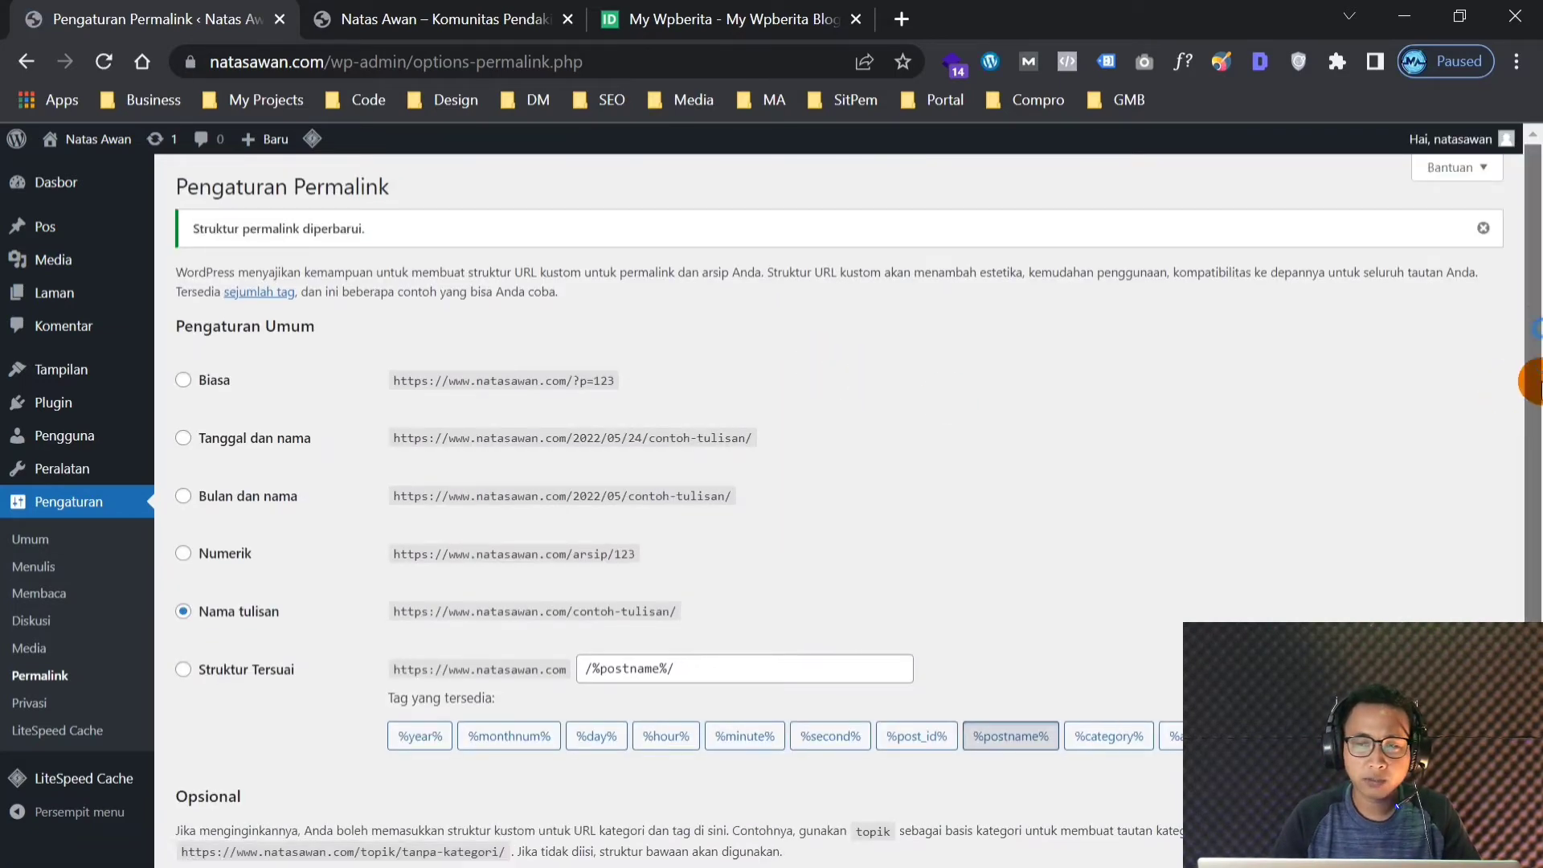
{"action": "left_click_drag", "start_coordinate": [1536, 386], "coordinate": [1536, 539]}
{"action": "scroll", "coordinate": [1028, 569], "scroll_direction": "up", "scroll_amount": 4}
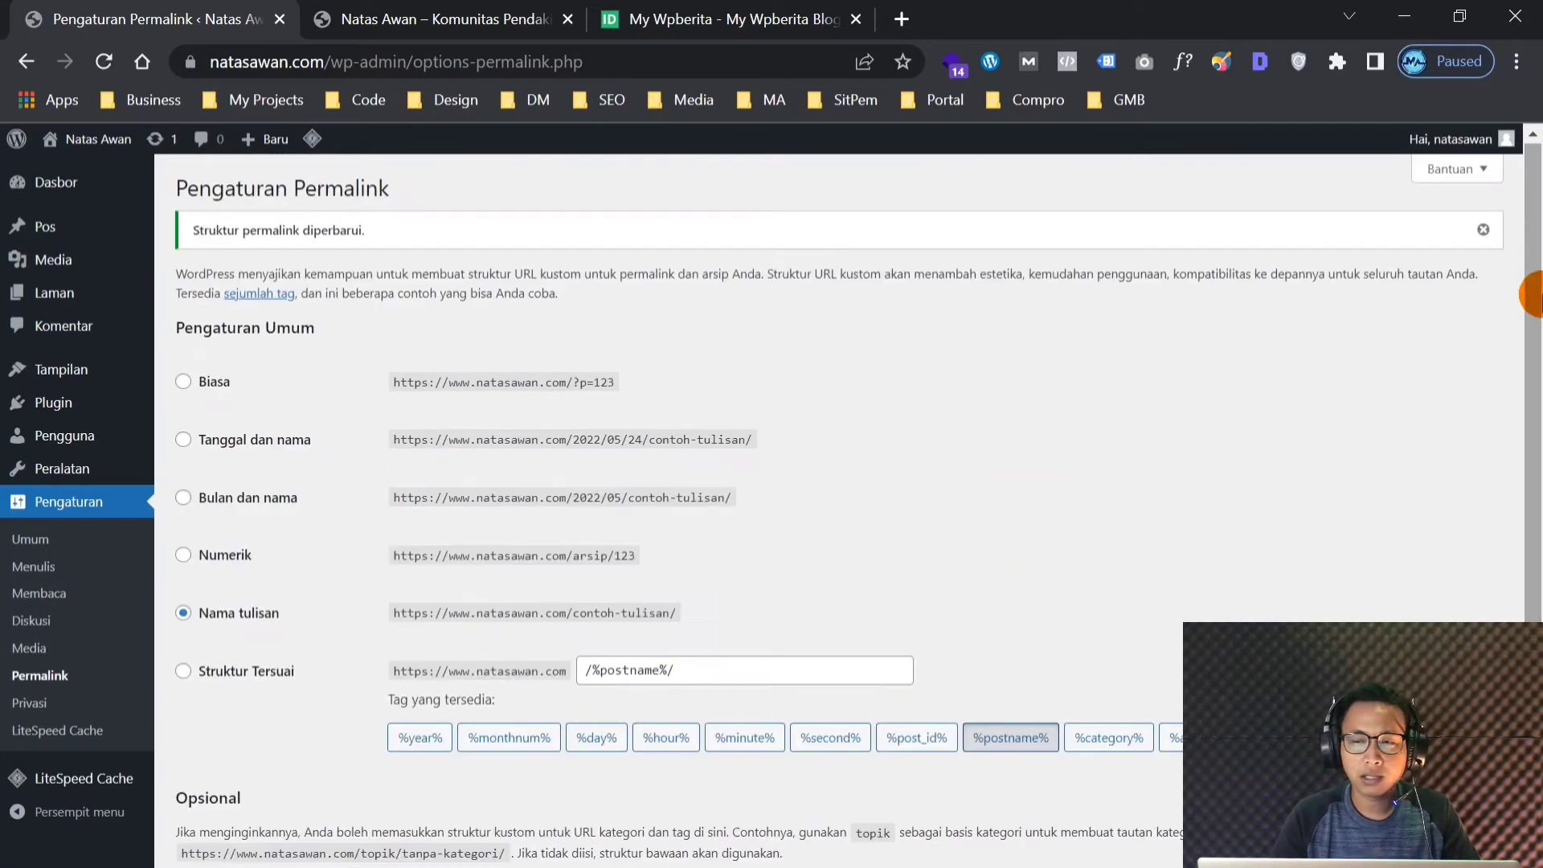
{"action": "left_click_drag", "start_coordinate": [1539, 364], "coordinate": [1528, 238]}
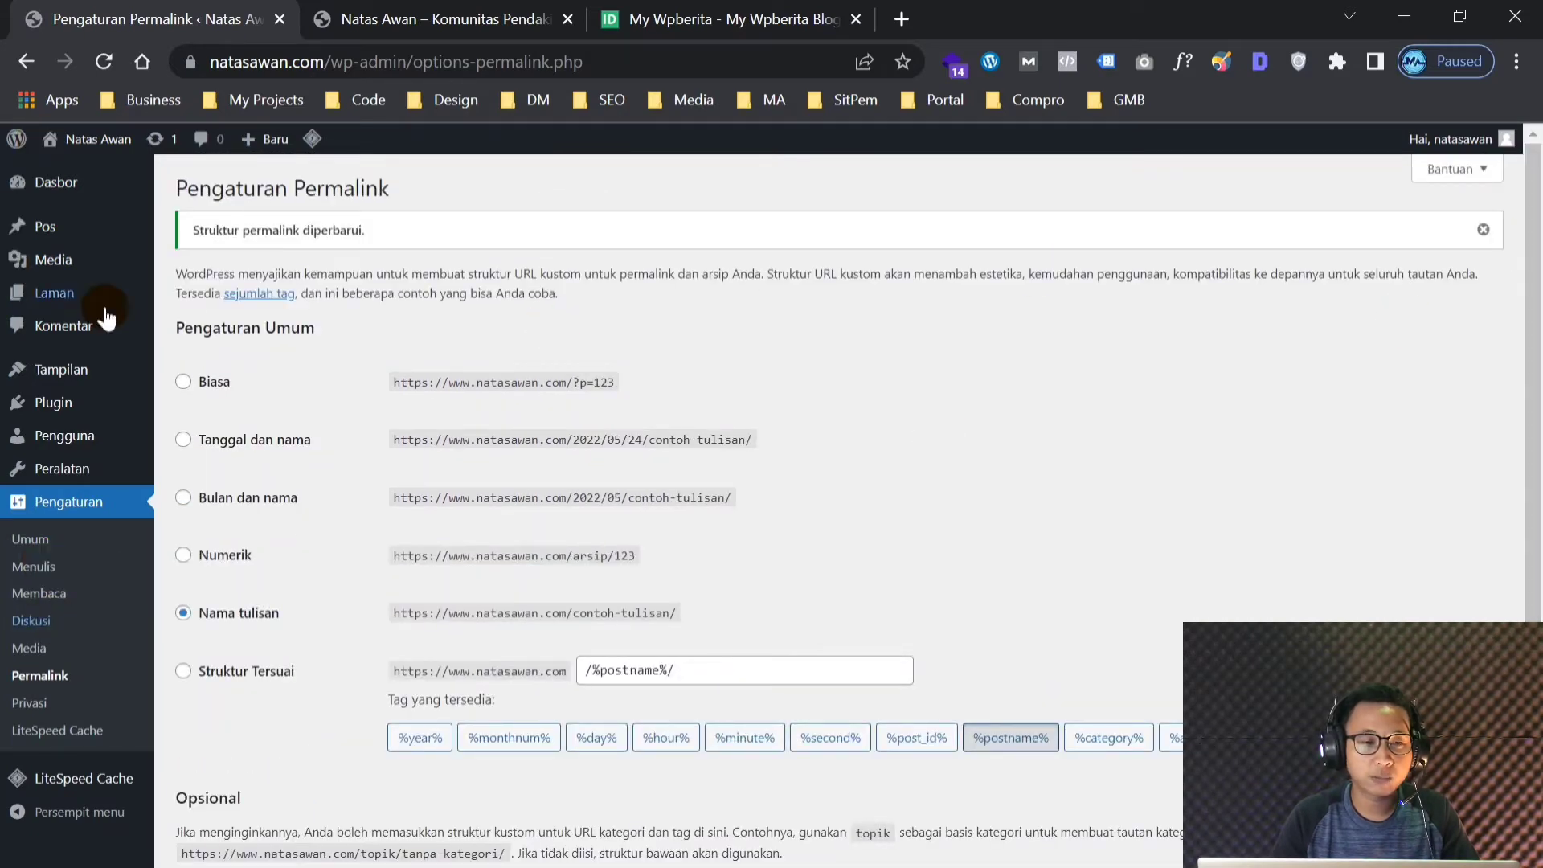
{"action": "scroll", "coordinate": [106, 318], "scroll_direction": "down", "scroll_amount": 3}
{"action": "scroll", "coordinate": [105, 318], "scroll_direction": "up", "scroll_amount": 3}
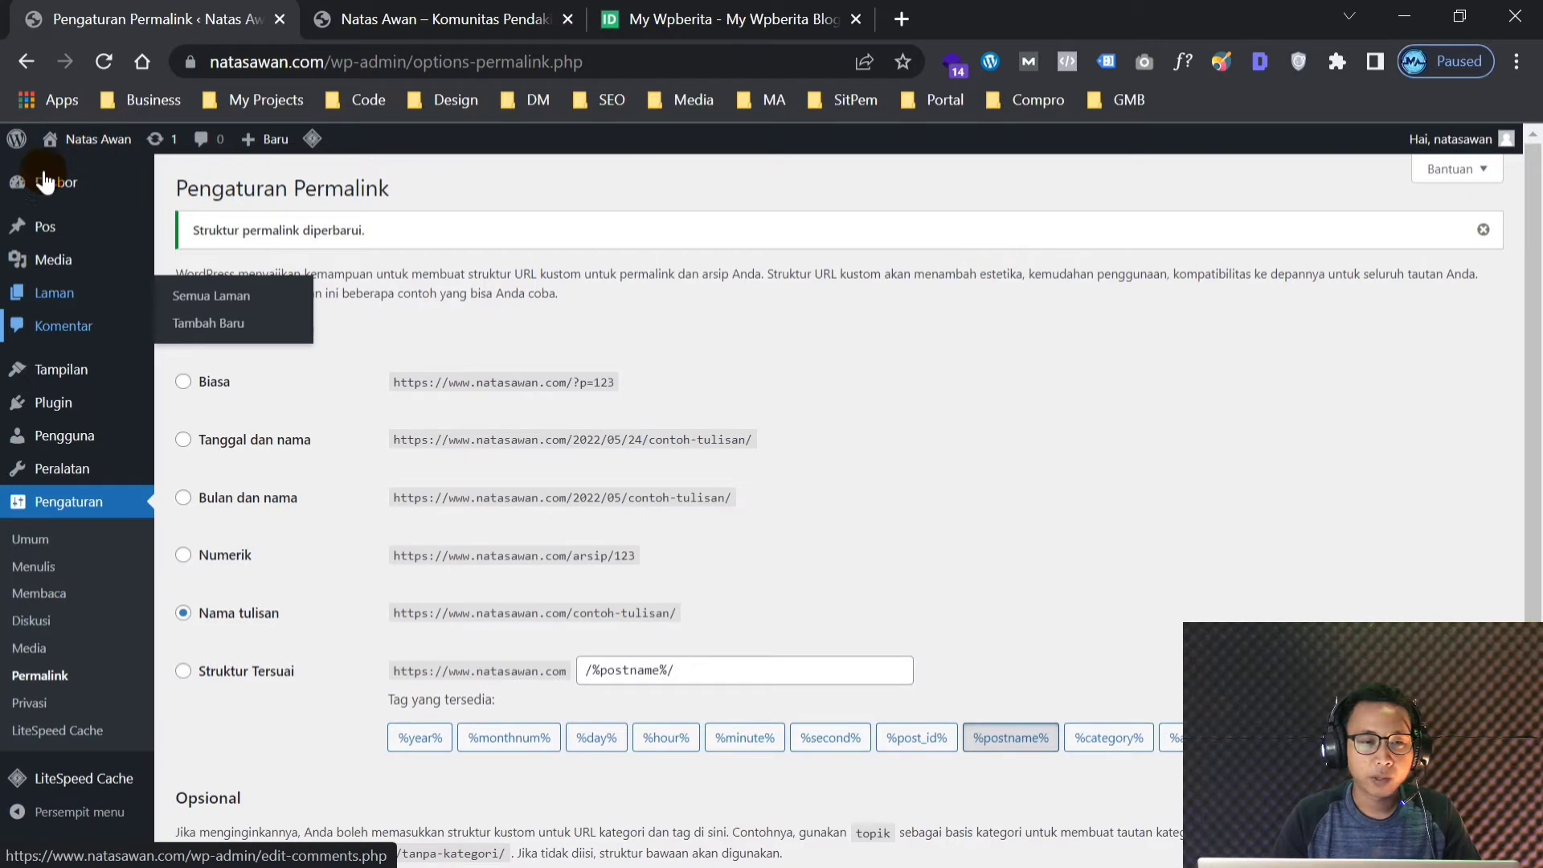
Open the admin dashboard home and look over the widgets it displays
{"action": "mouse_move", "coordinate": [65, 190]}
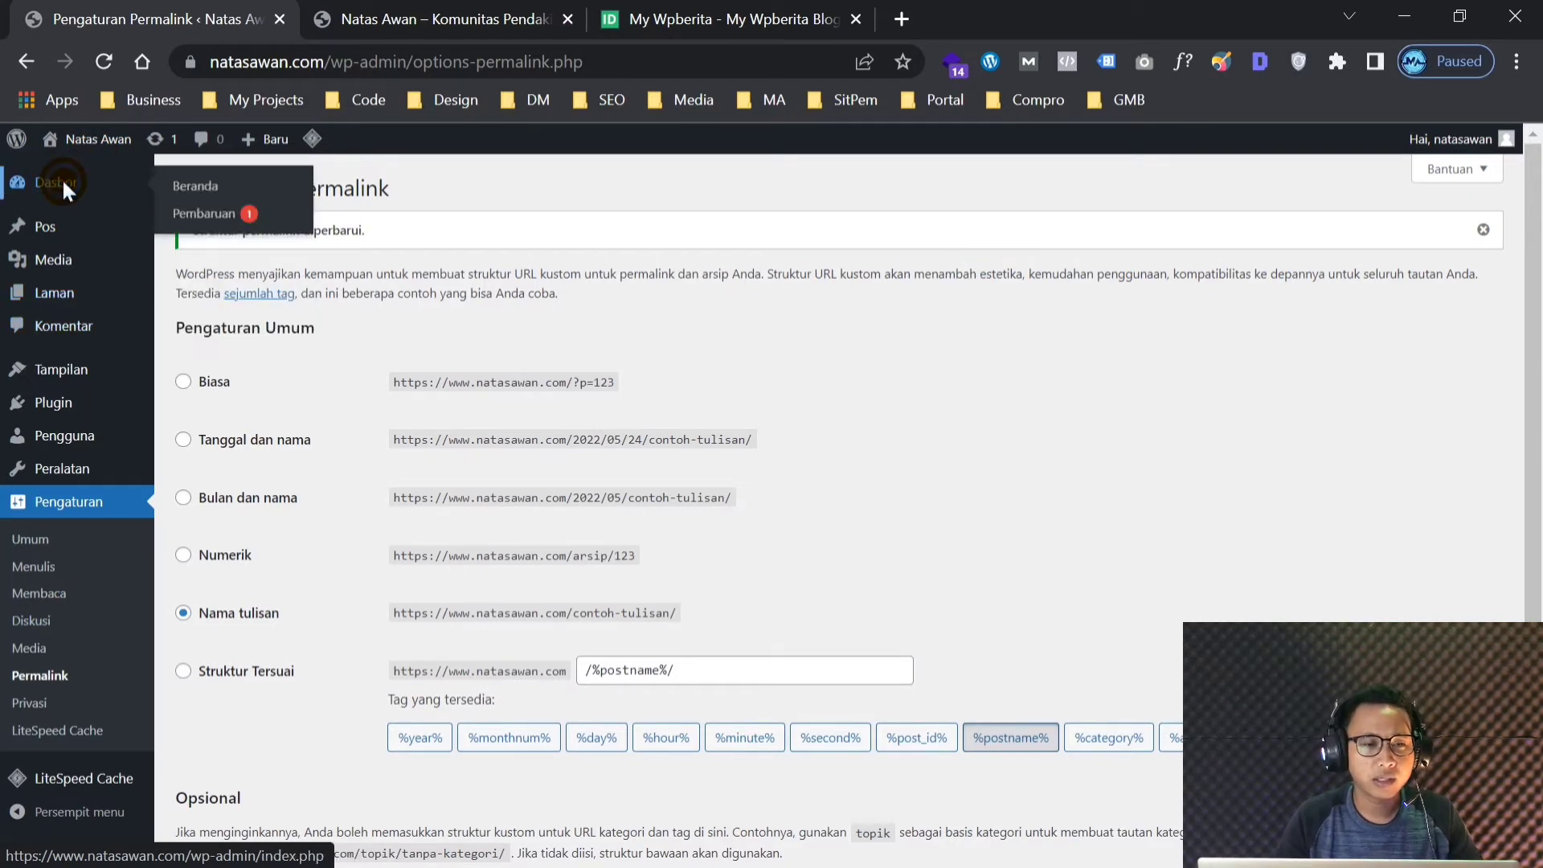
{"action": "left_click", "coordinate": [63, 180]}
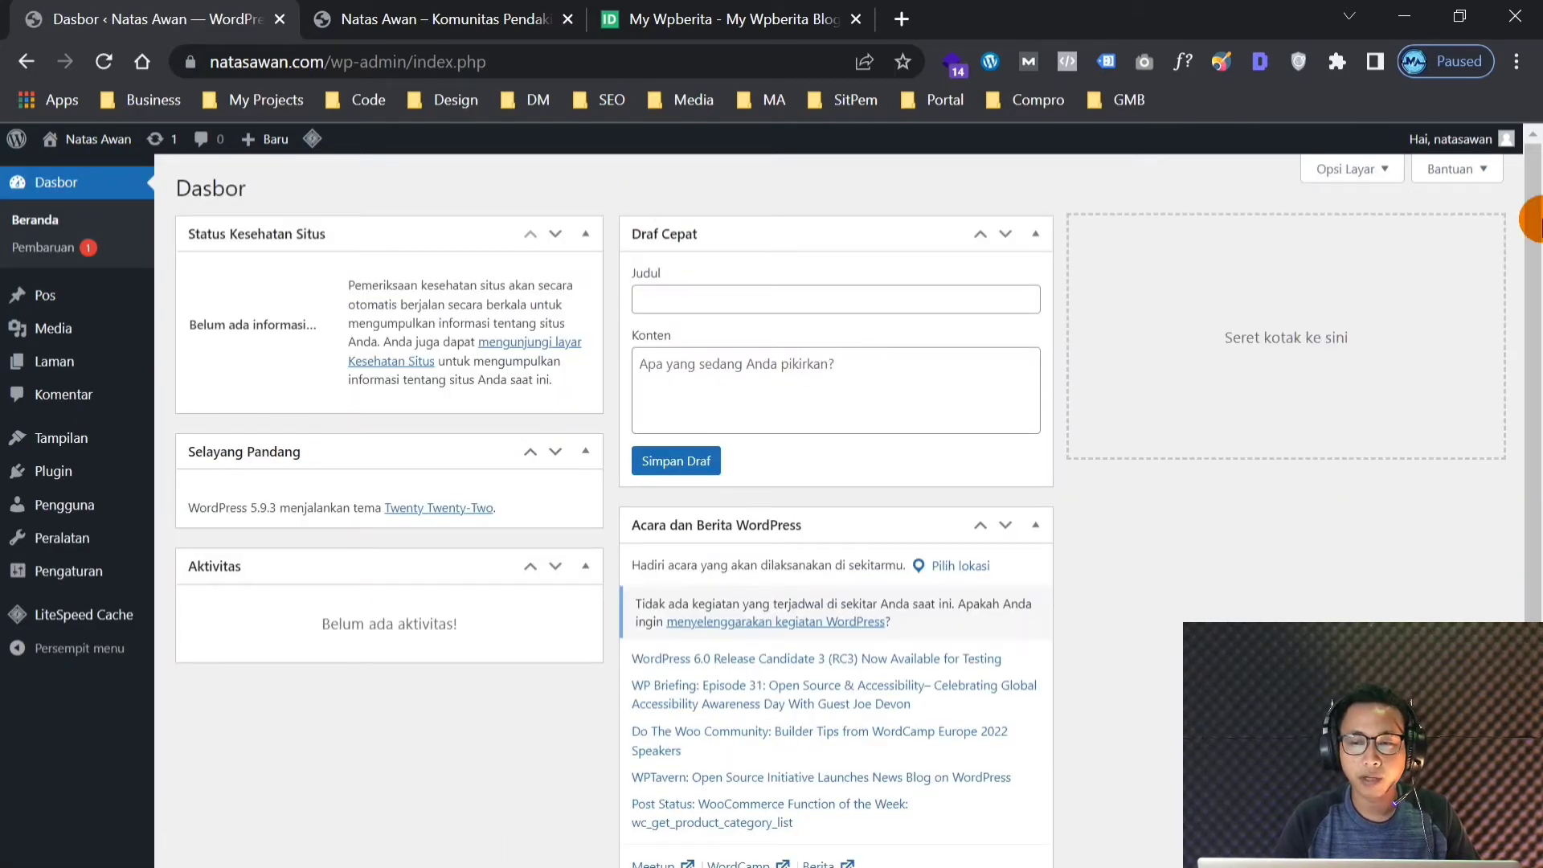
{"action": "scroll", "coordinate": [1532, 309], "scroll_direction": "down", "scroll_amount": 2}
{"action": "scroll", "coordinate": [1438, 500], "scroll_direction": "up", "scroll_amount": 2}
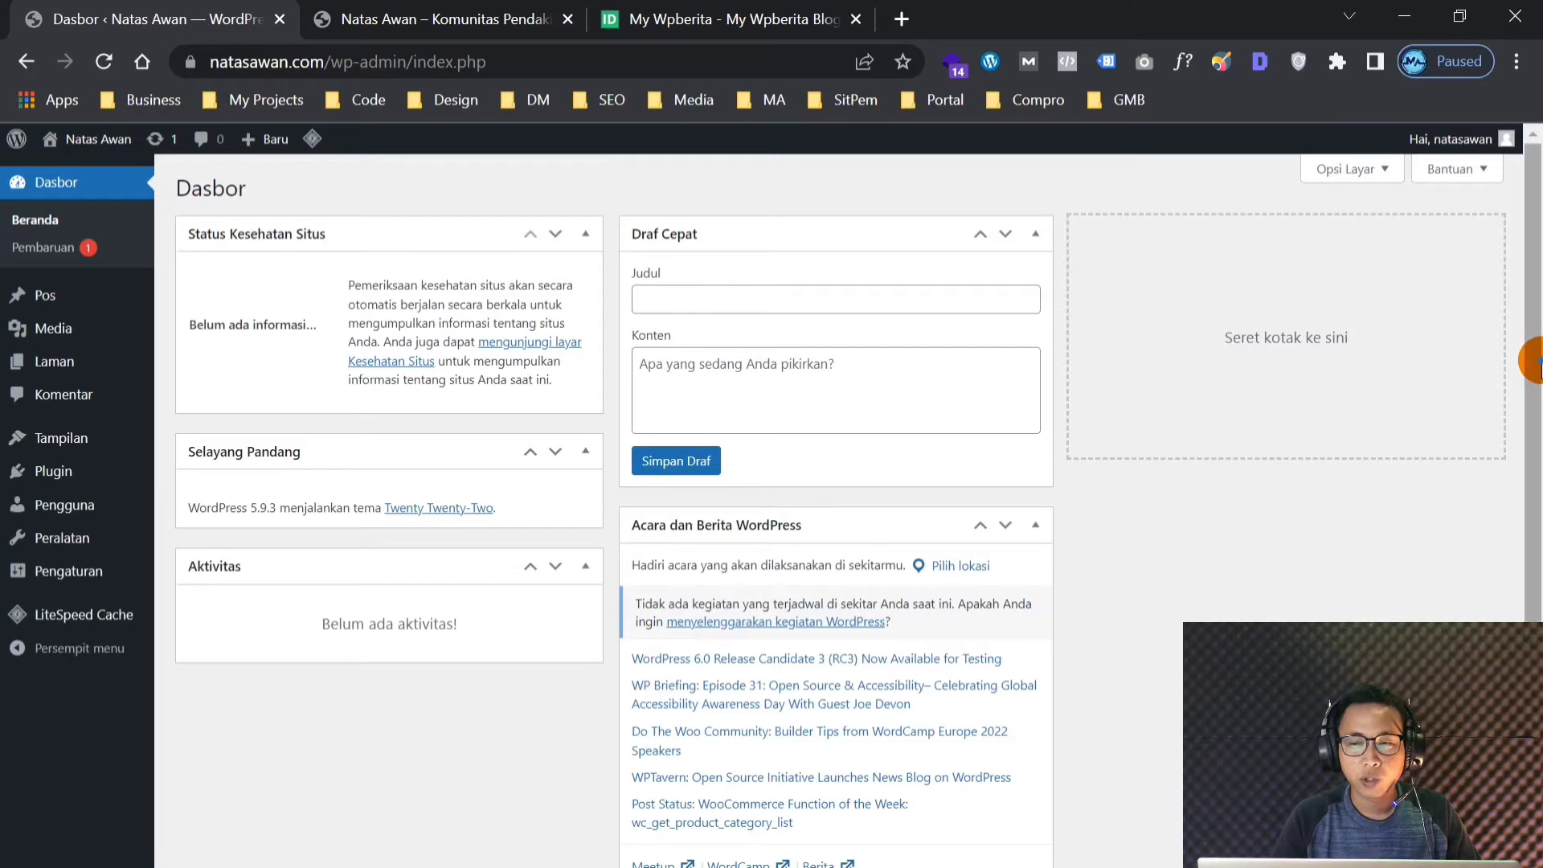
{"action": "scroll", "coordinate": [1532, 185], "scroll_direction": "down", "scroll_amount": 1}
{"action": "scroll", "coordinate": [1533, 187], "scroll_direction": "up", "scroll_amount": 1}
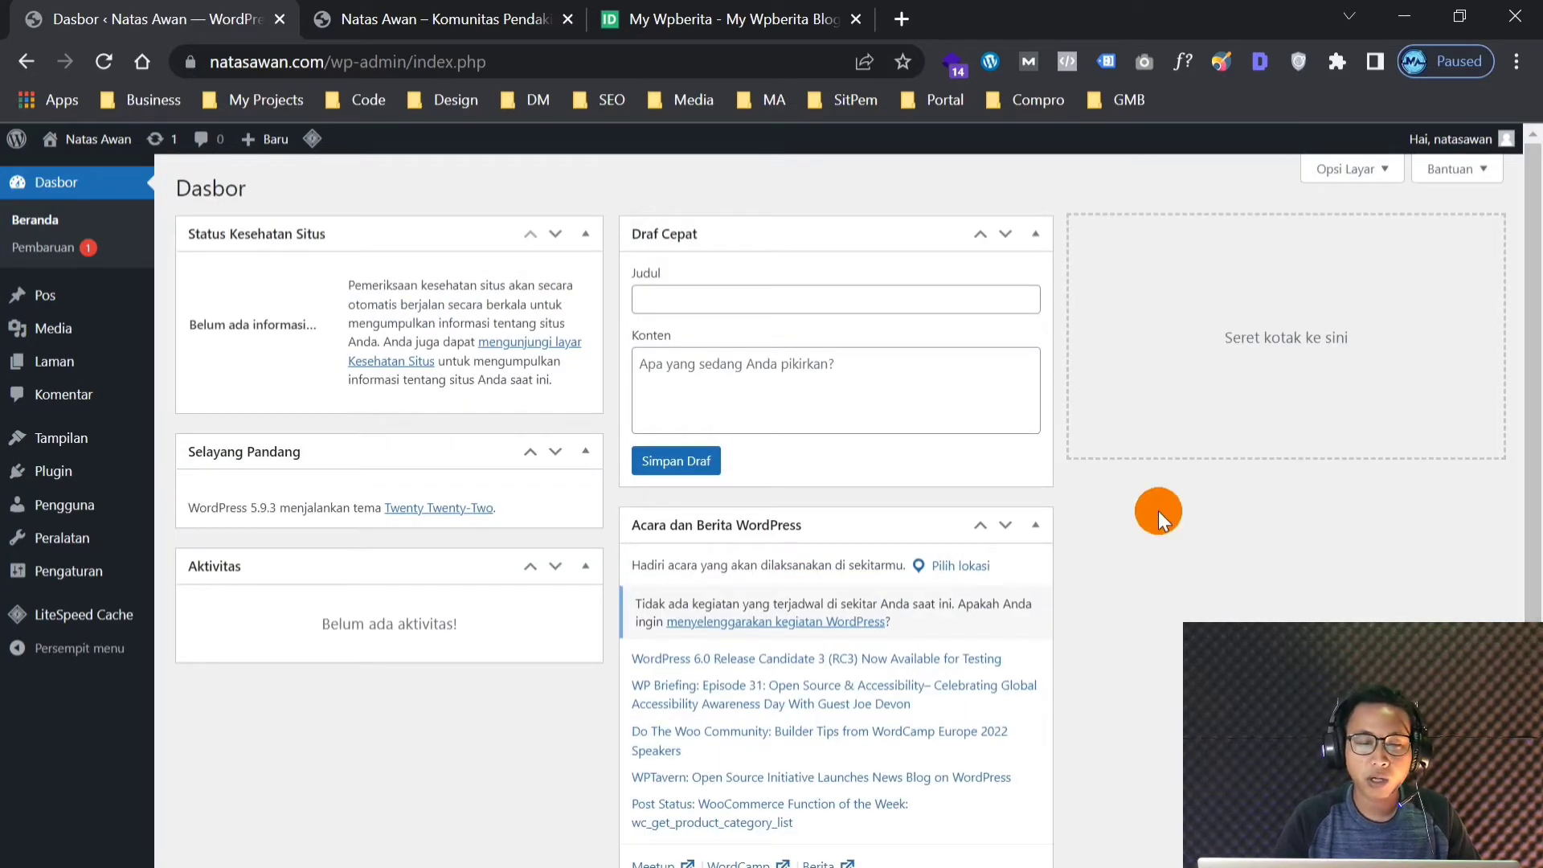
{"action": "left_click", "coordinate": [1159, 511]}
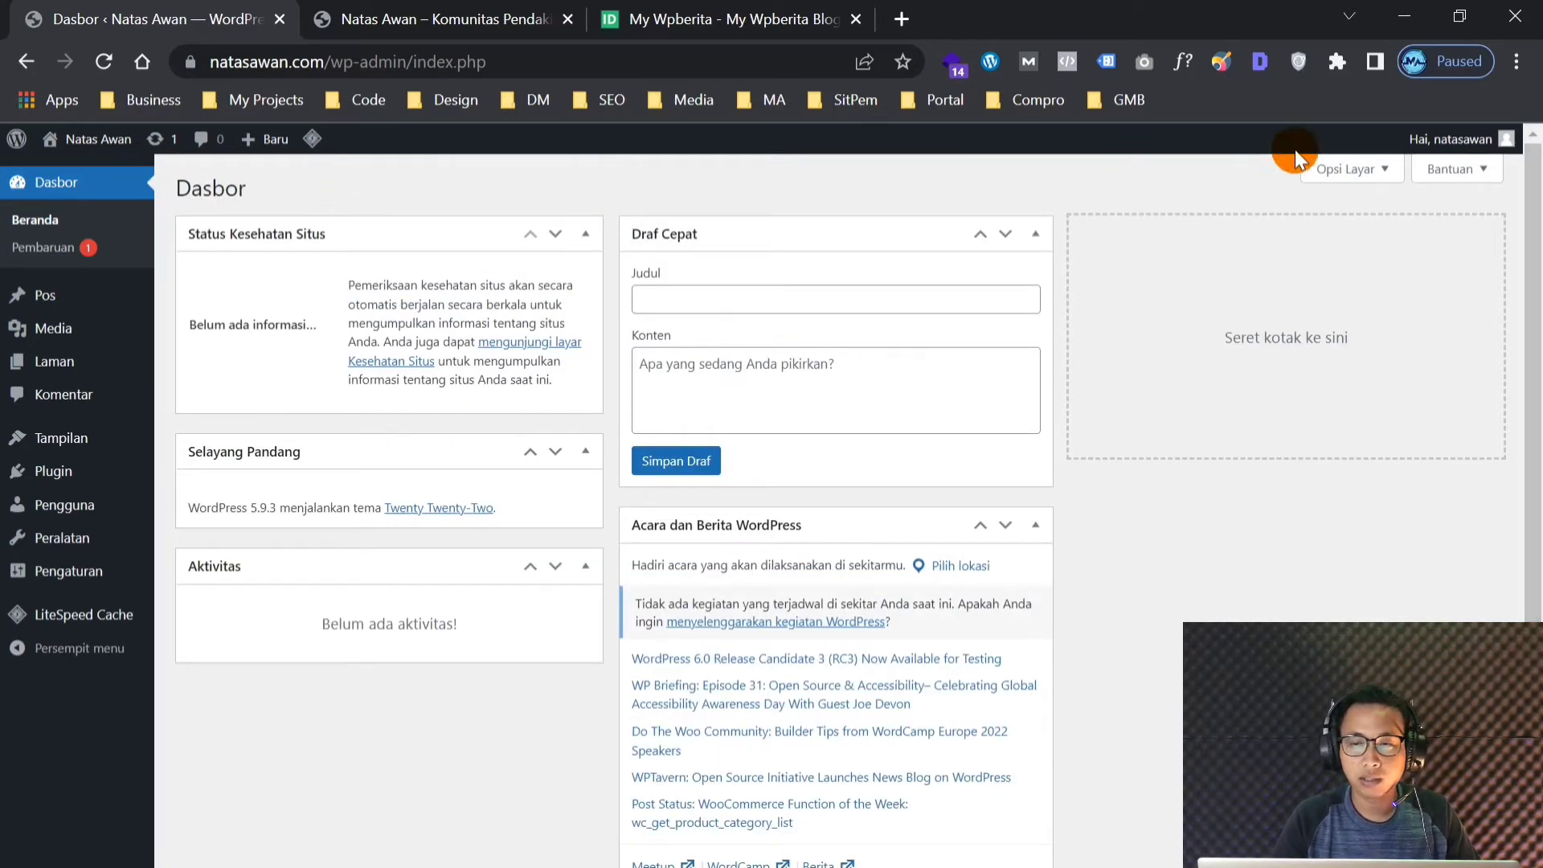
Hide the dashboard elements Status Kesehatan Situs, Selayang Pandang, Aktivitas, Draf Cepat and Acara dan Berita WordPress, leaving Selamat datang hidden, and collapse the screen options
{"action": "left_click", "coordinate": [1386, 172]}
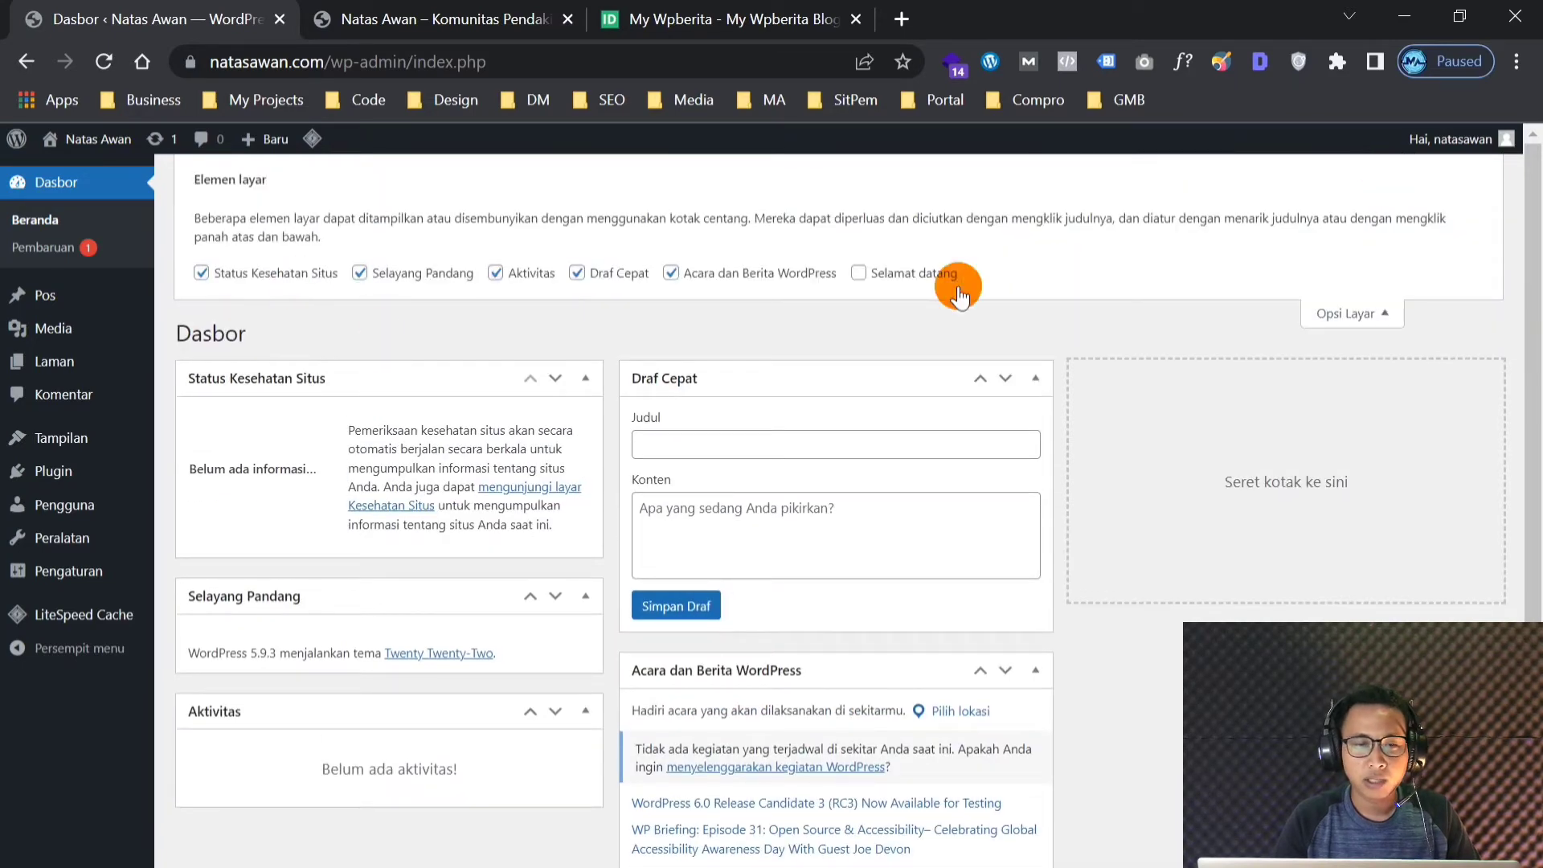
{"action": "left_click", "coordinate": [860, 274]}
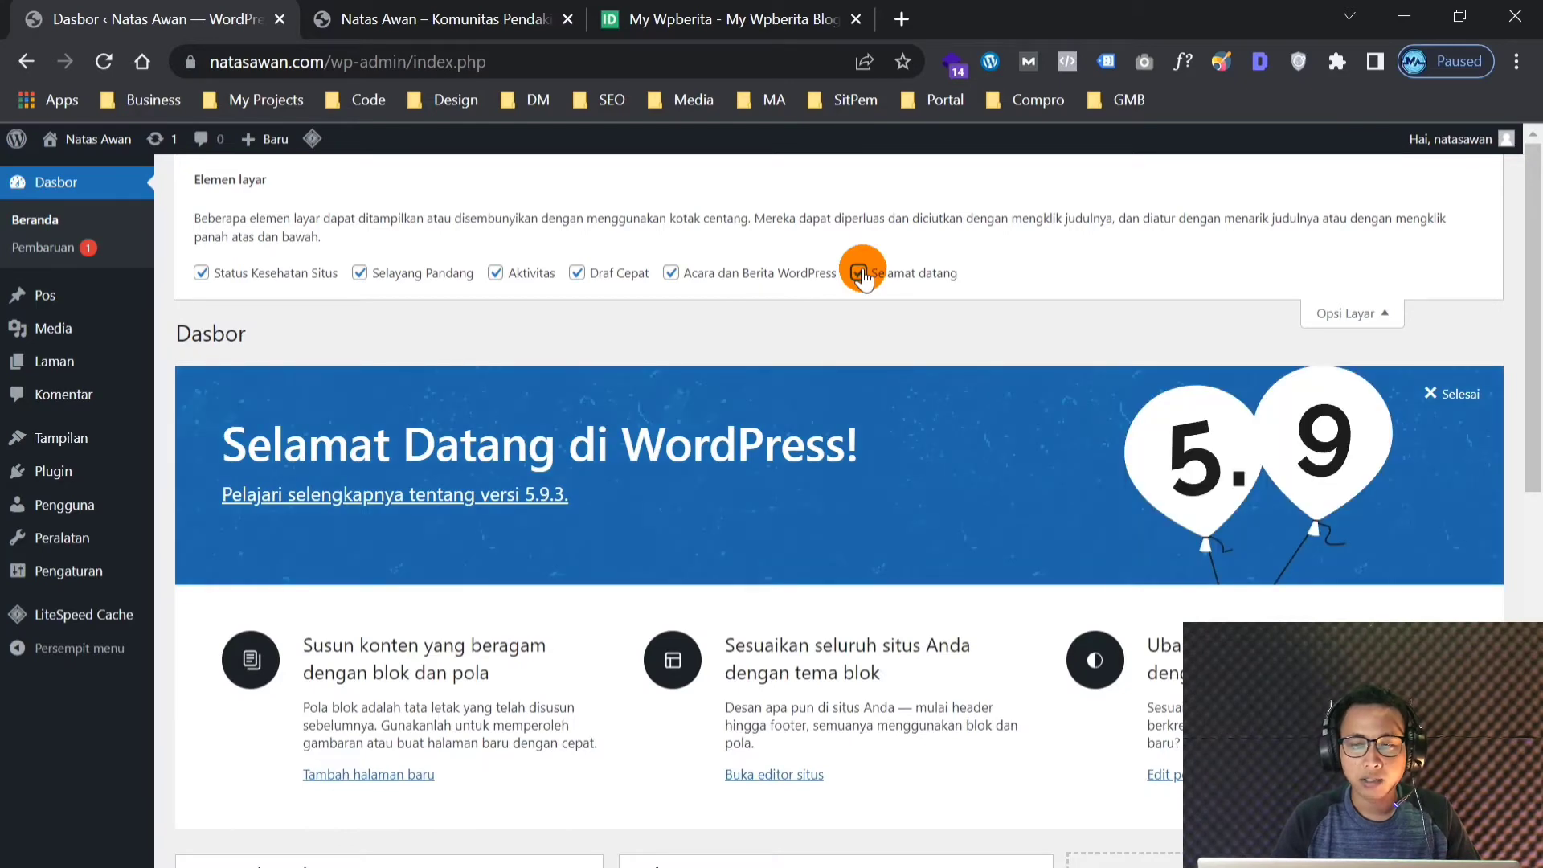
{"action": "left_click", "coordinate": [859, 274]}
{"action": "left_click", "coordinate": [671, 274]}
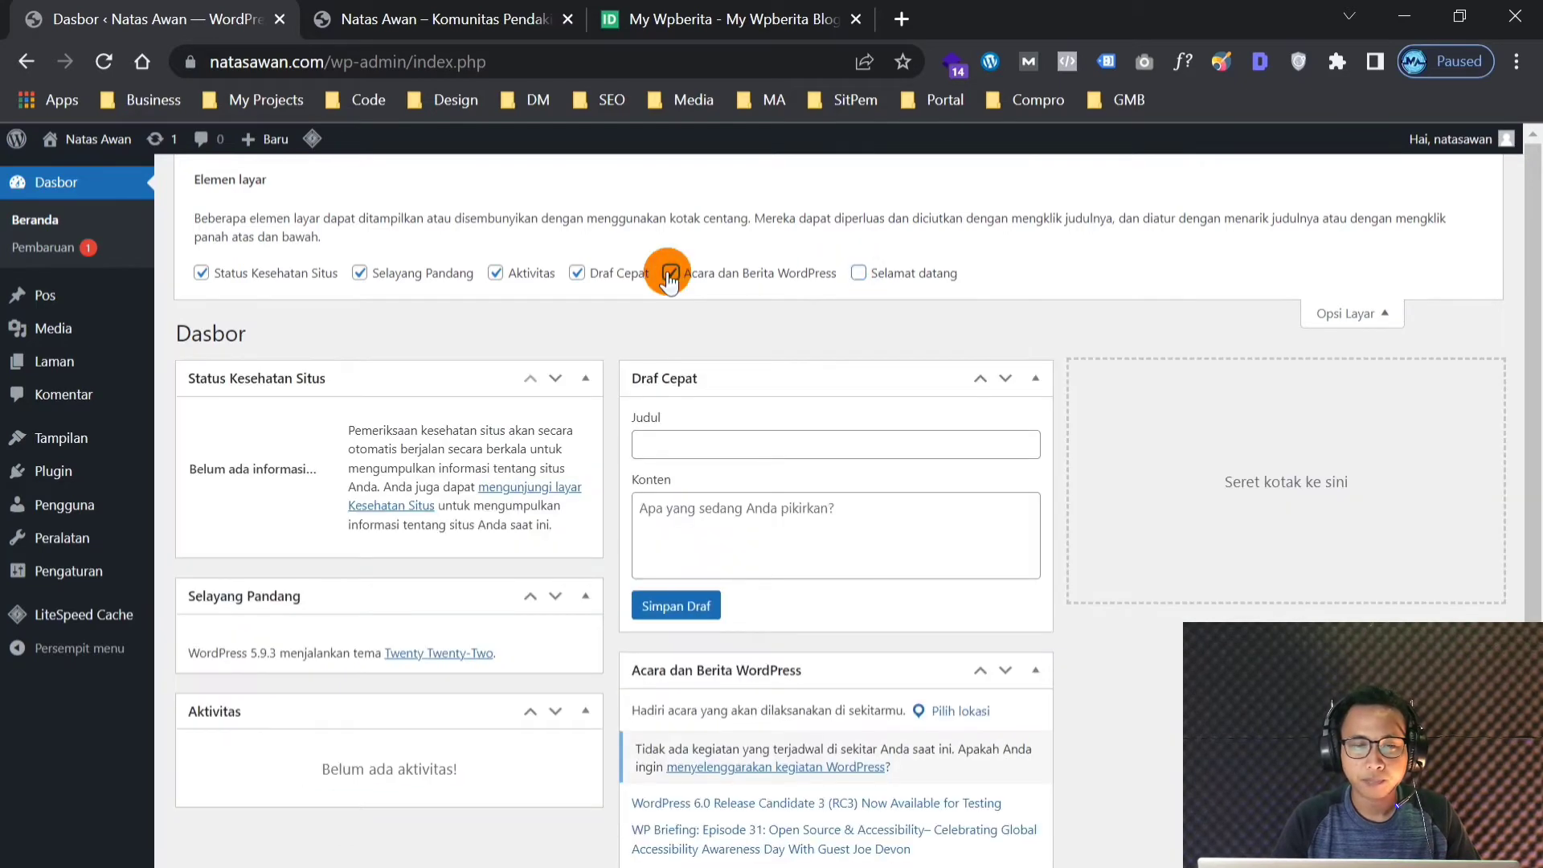
{"action": "left_click", "coordinate": [578, 273]}
{"action": "left_click", "coordinate": [496, 273]}
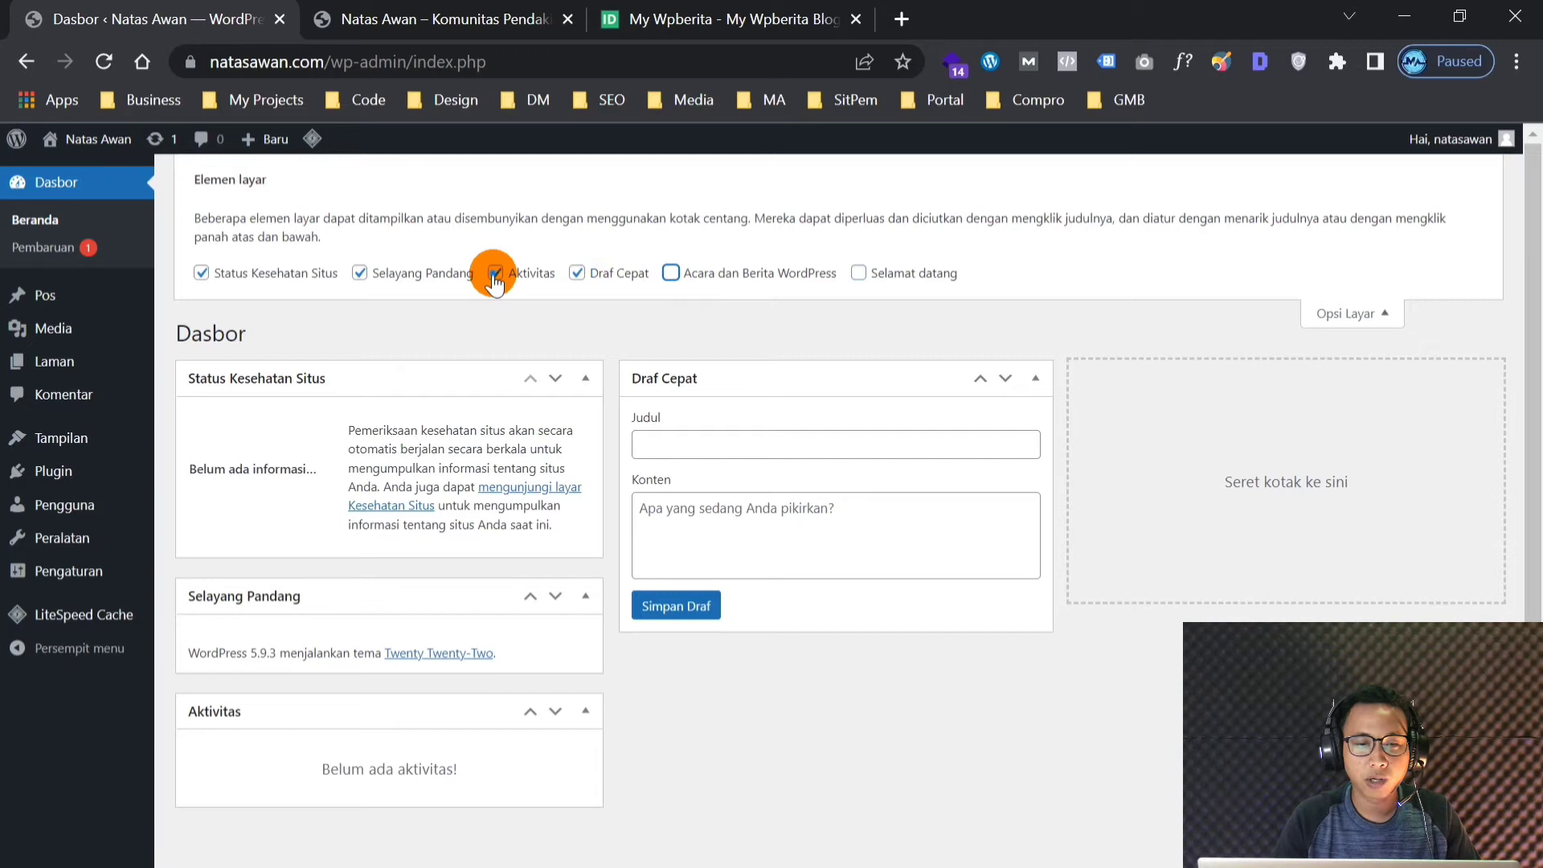
{"action": "left_click", "coordinate": [359, 274]}
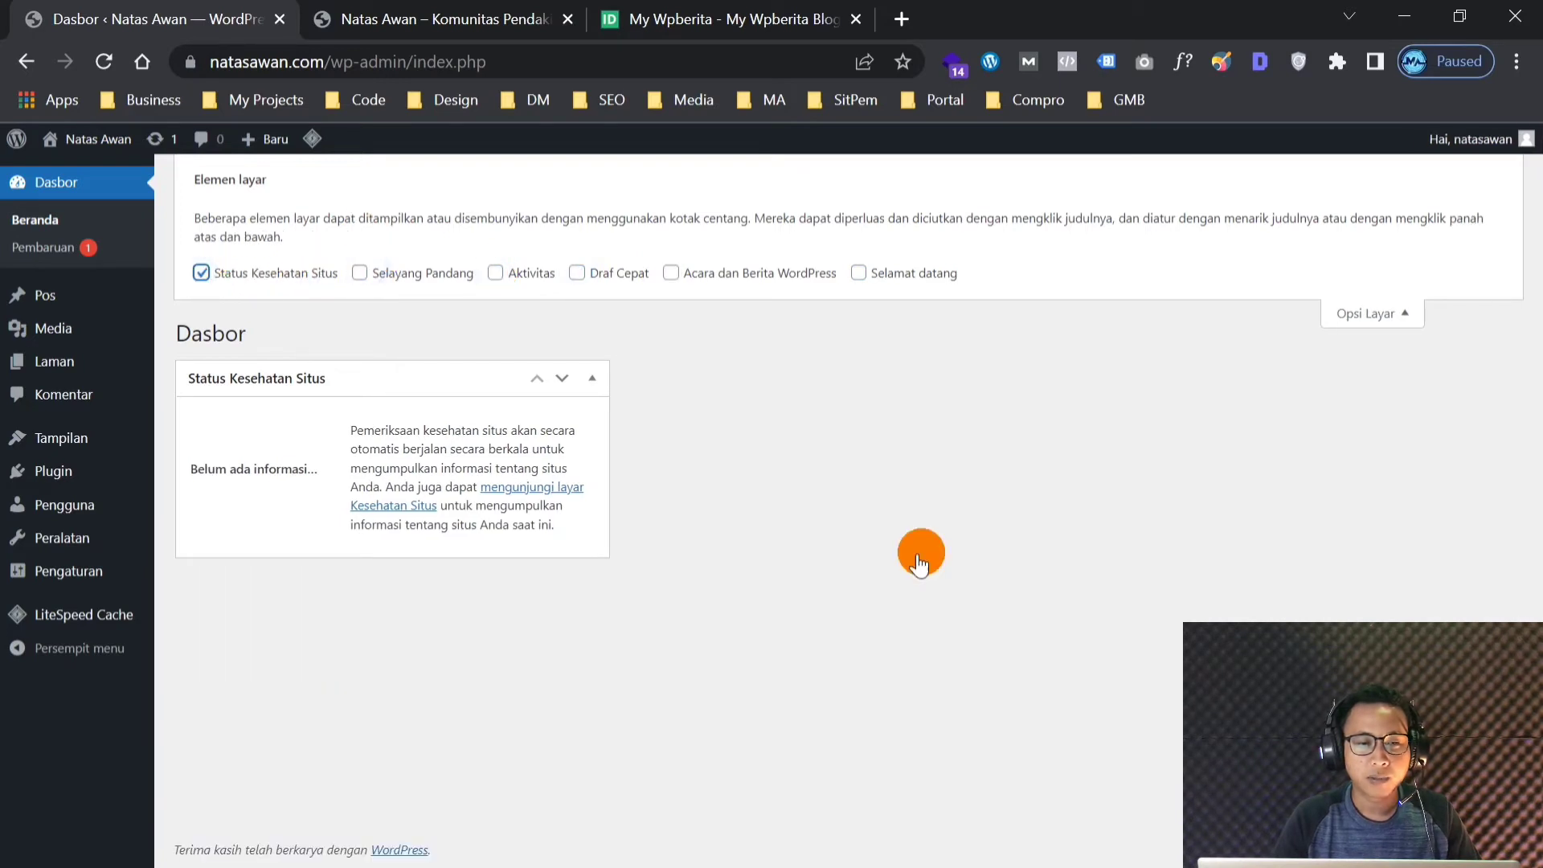
{"action": "left_click", "coordinate": [1399, 315]}
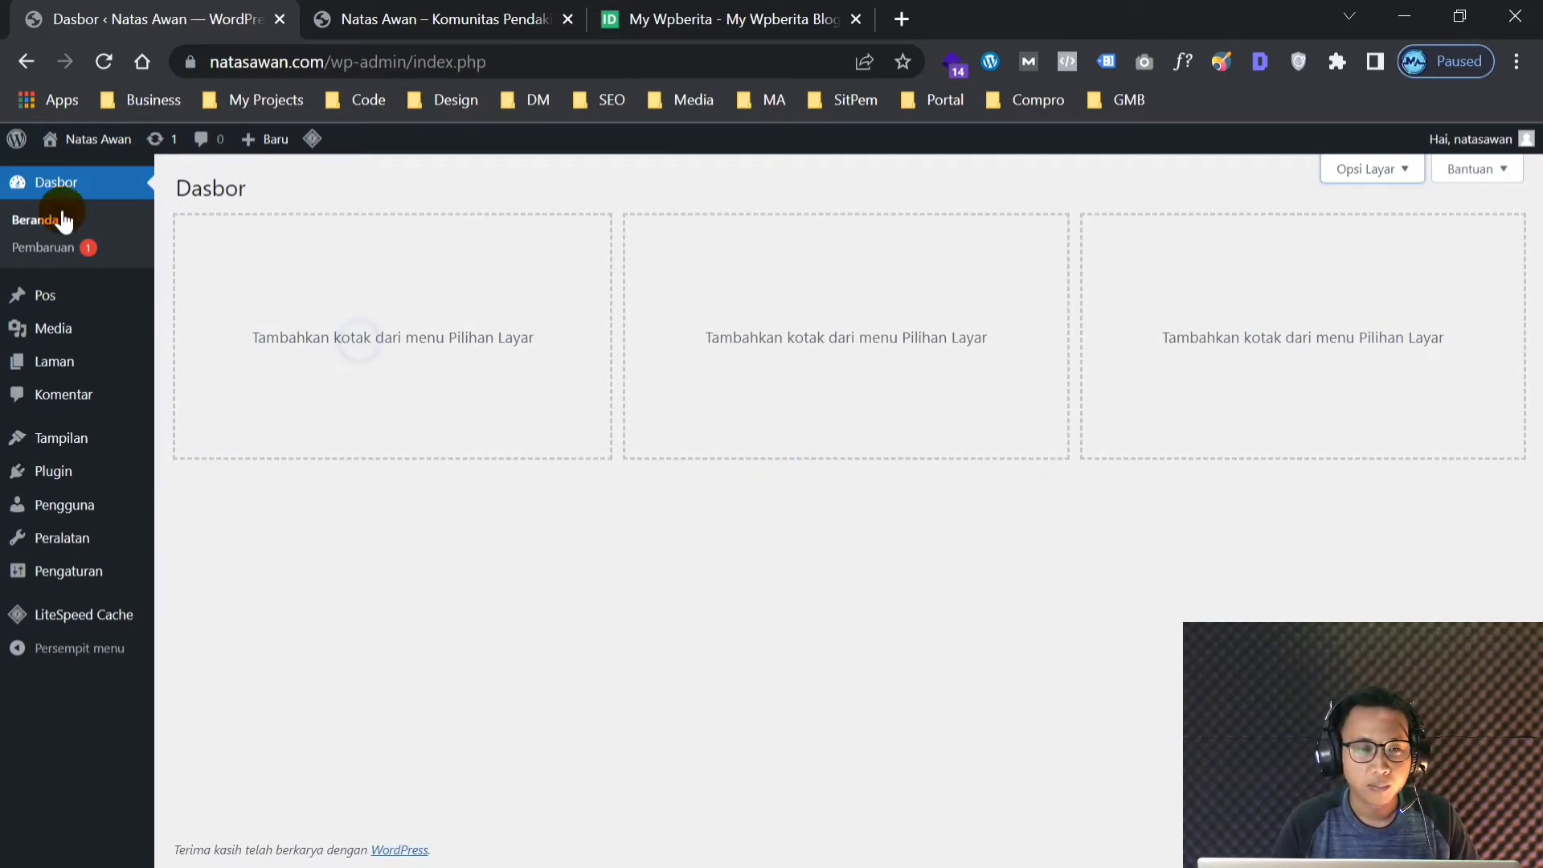
Open the WordPress updates page and check the core, plugin, theme and translation sections for pending updates
{"action": "left_click", "coordinate": [49, 253]}
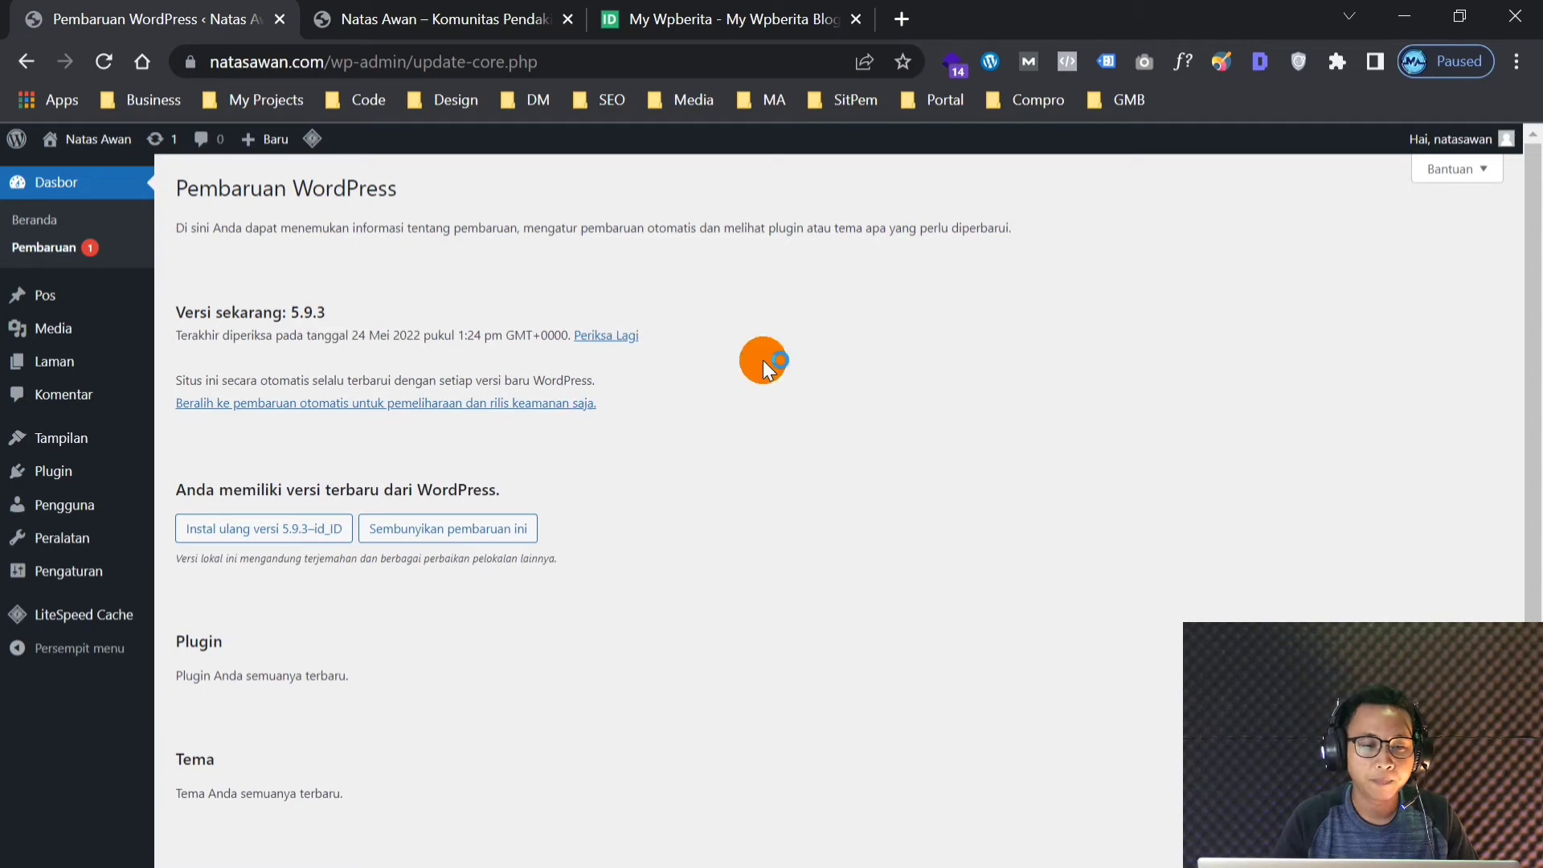
{"action": "scroll", "coordinate": [1531, 345], "scroll_direction": "down", "scroll_amount": 1}
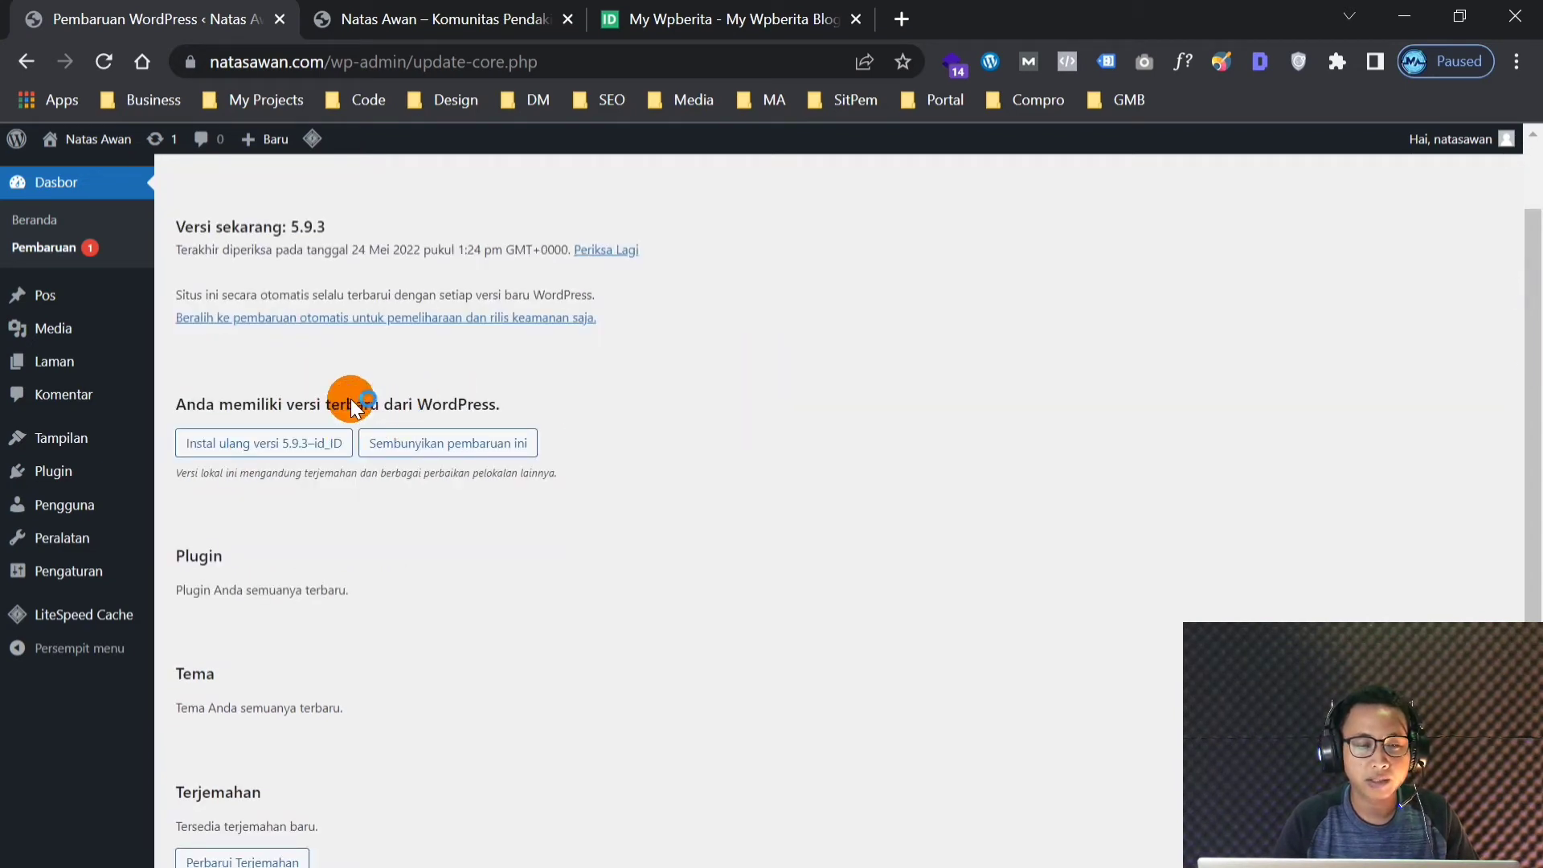
{"action": "scroll", "coordinate": [710, 464], "scroll_direction": "down", "scroll_amount": 1}
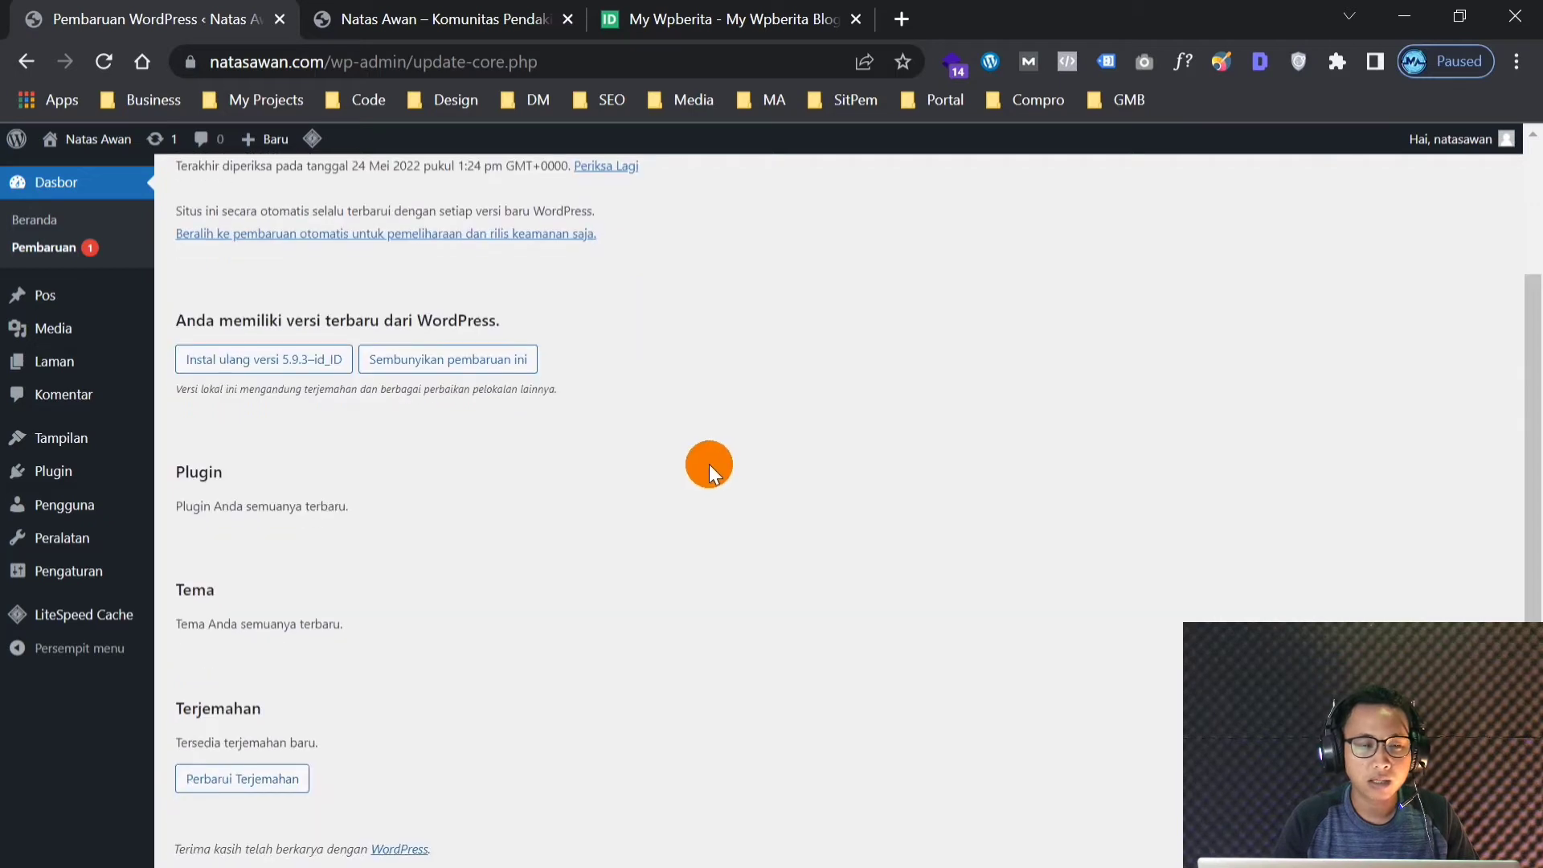
Look over the updates page again, covering the WordPress version, plugin, theme and translation sections
{"action": "scroll", "coordinate": [558, 519], "scroll_direction": "up", "scroll_amount": 2}
{"action": "scroll", "coordinate": [506, 450], "scroll_direction": "down", "scroll_amount": 2}
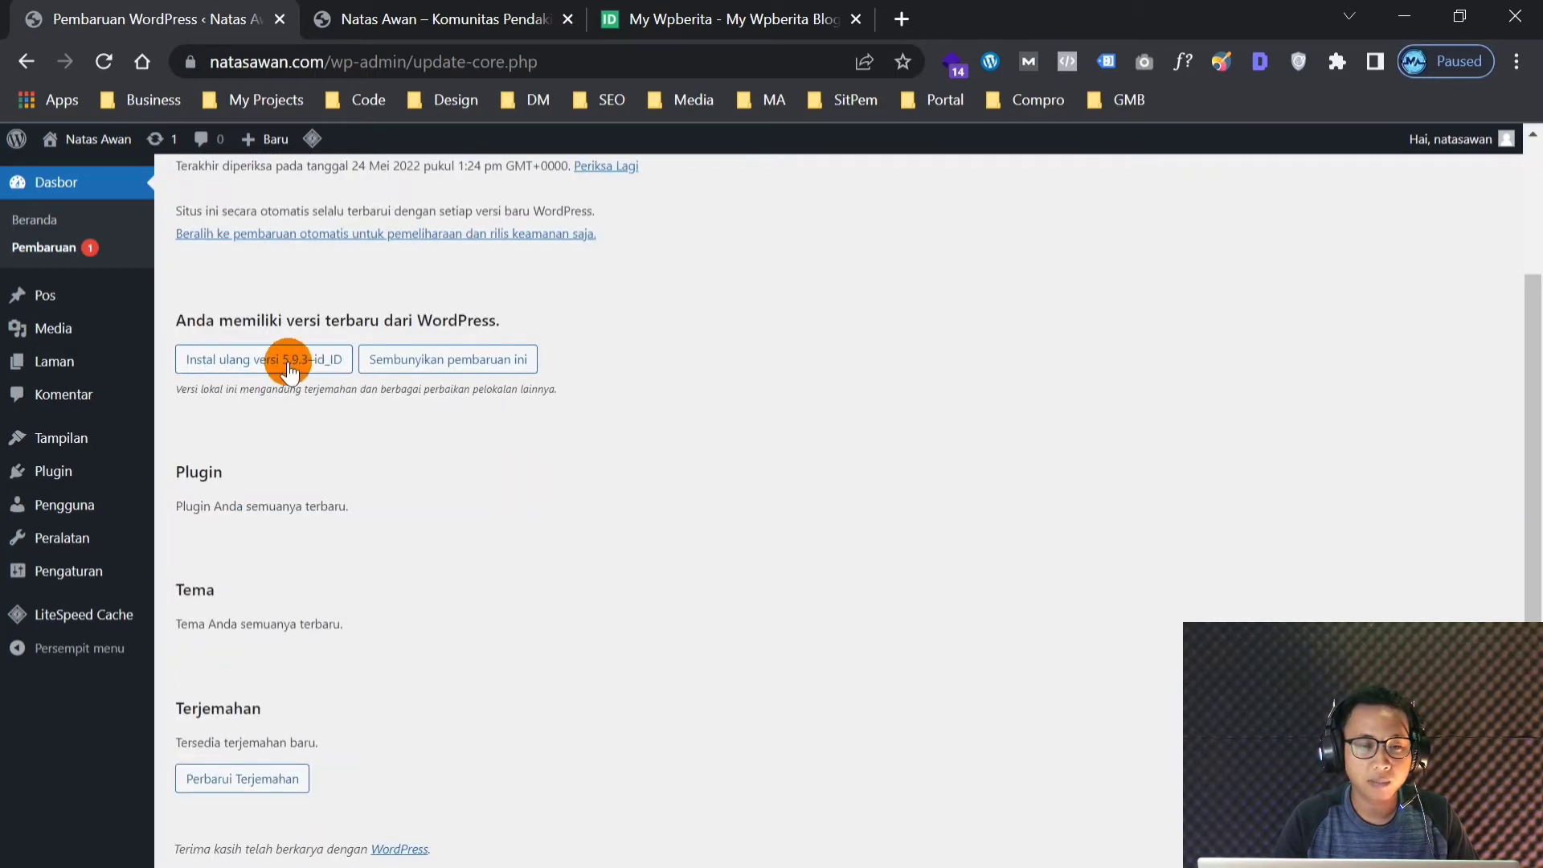
{"action": "scroll", "coordinate": [608, 571], "scroll_direction": "up", "scroll_amount": 2}
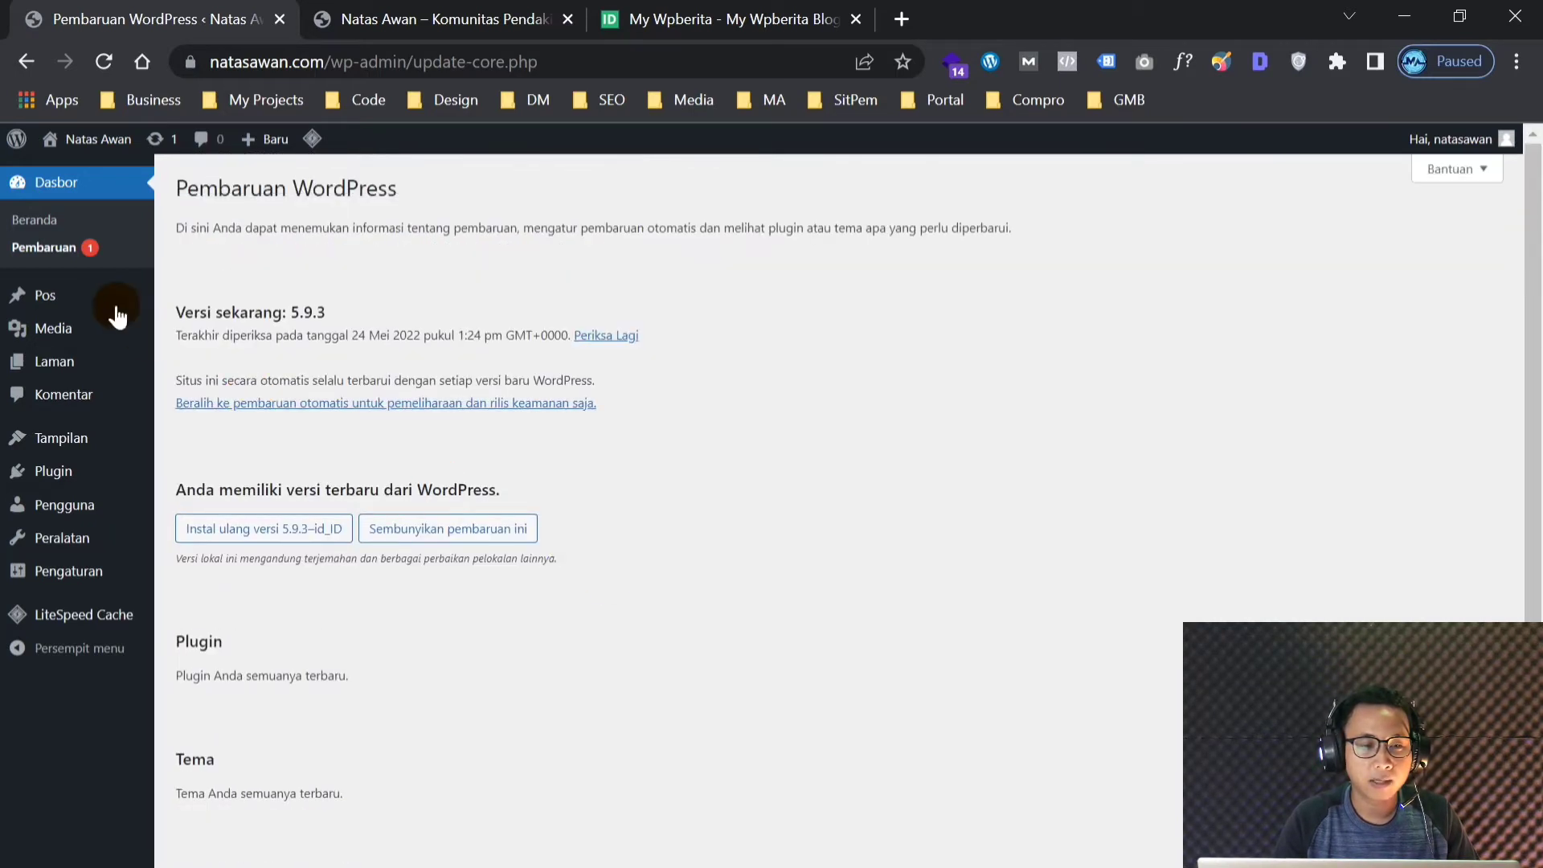
{"action": "scroll", "coordinate": [795, 500], "scroll_direction": "down", "scroll_amount": 2}
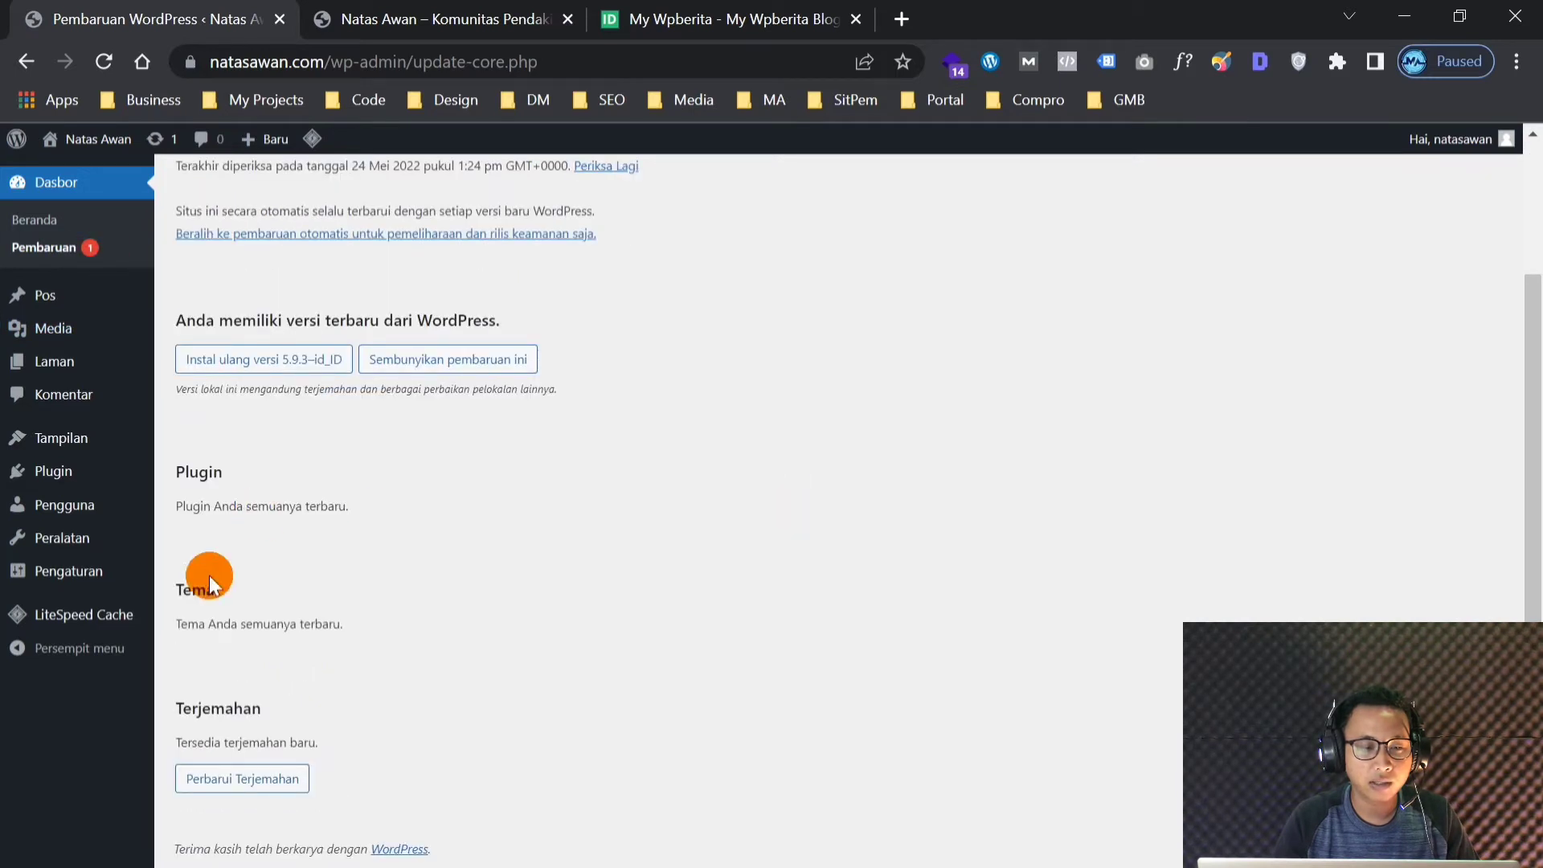
{"action": "scroll", "coordinate": [748, 361], "scroll_direction": "up", "scroll_amount": 2}
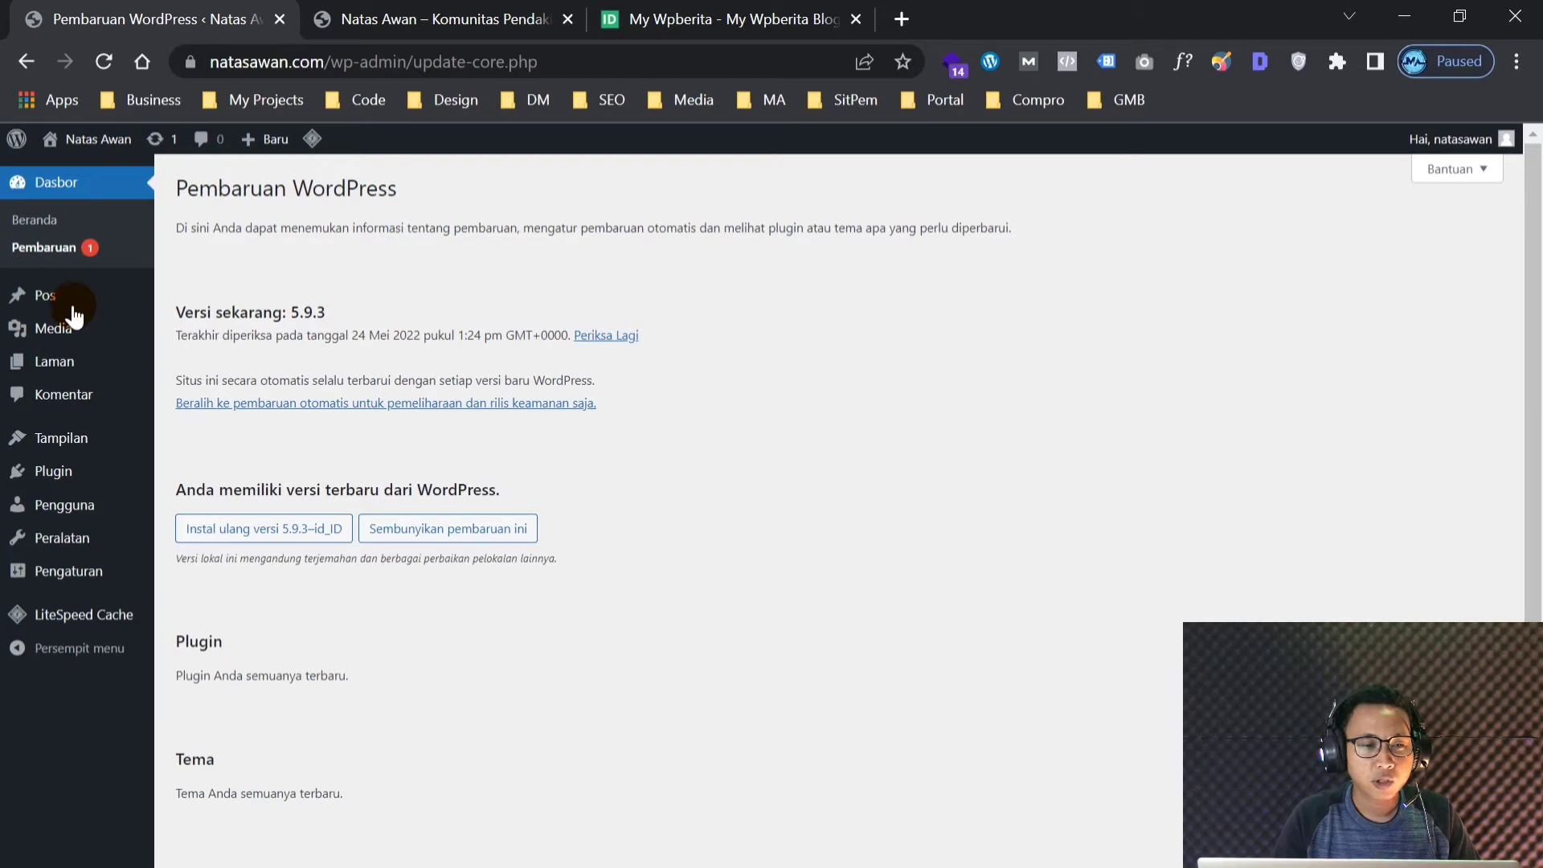
Open the posts list, the media library and the pages list in turn to review their contents
{"action": "mouse_move", "coordinate": [69, 302]}
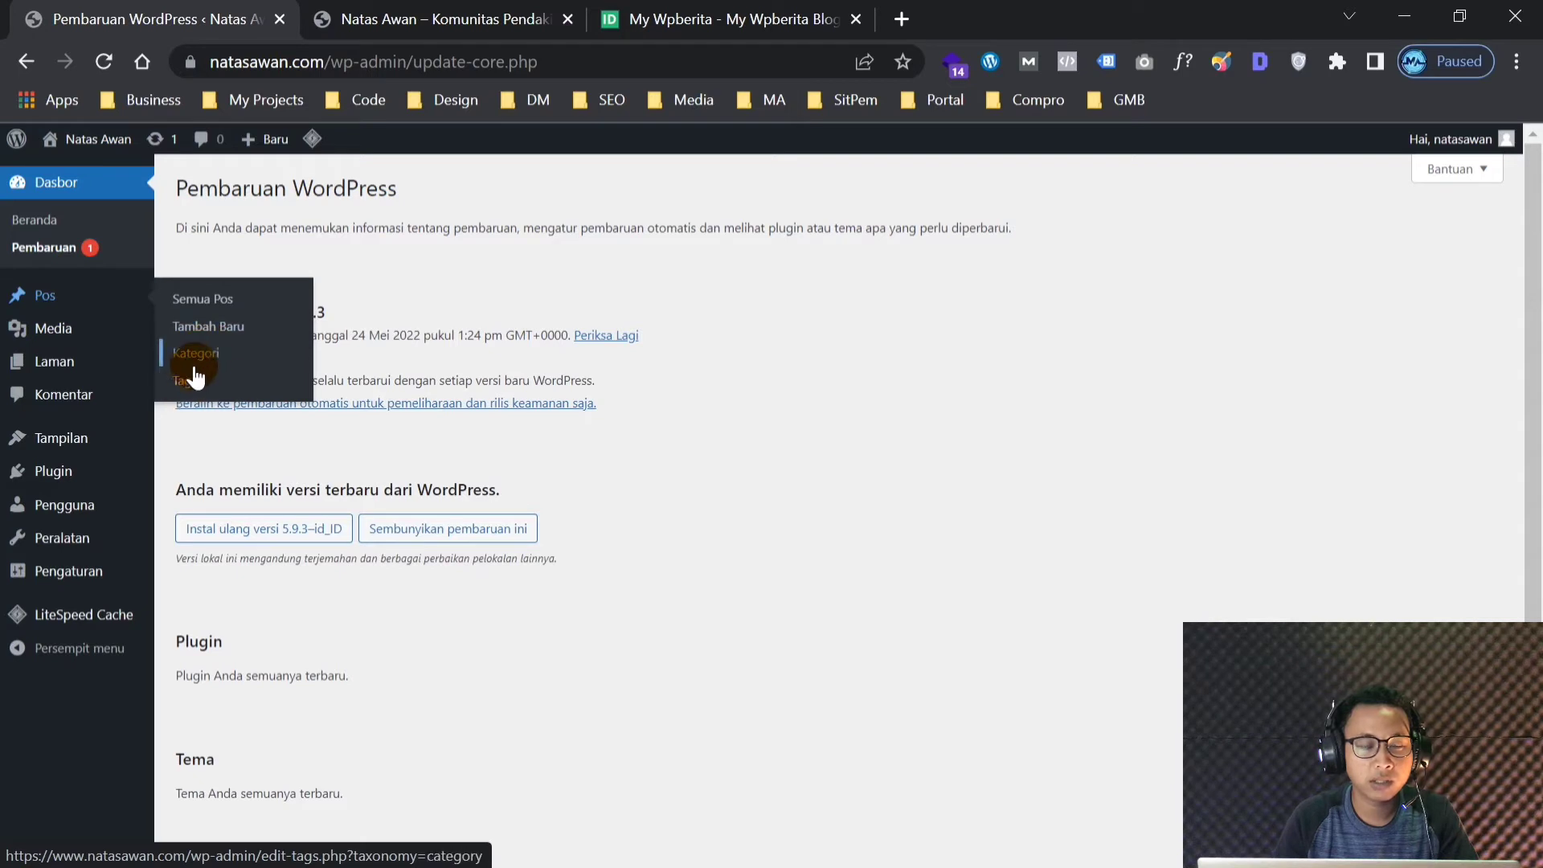
{"action": "left_click", "coordinate": [215, 312]}
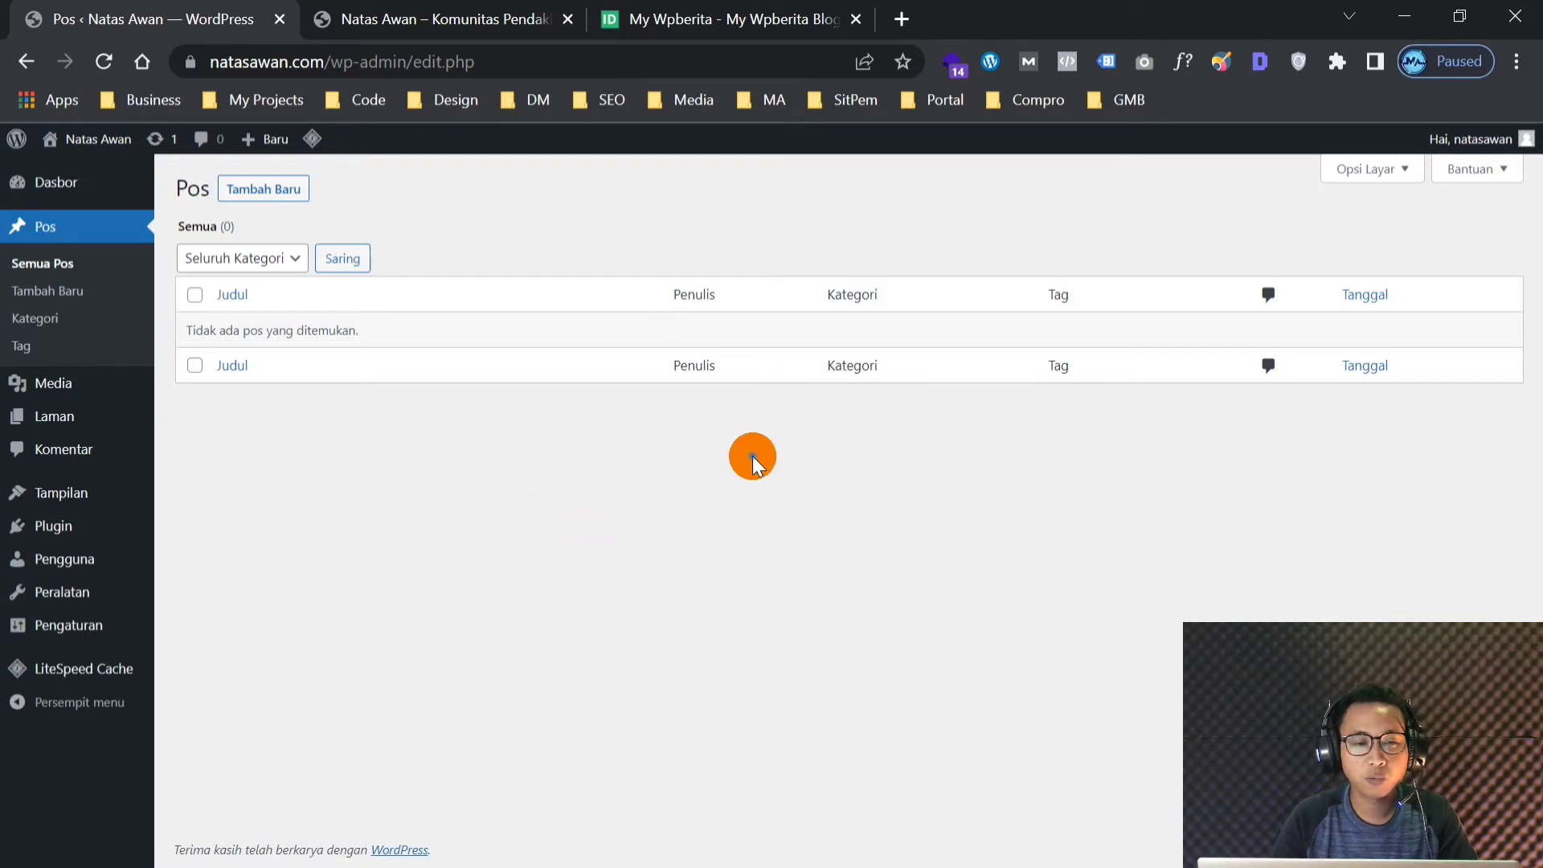
{"action": "mouse_move", "coordinate": [97, 401]}
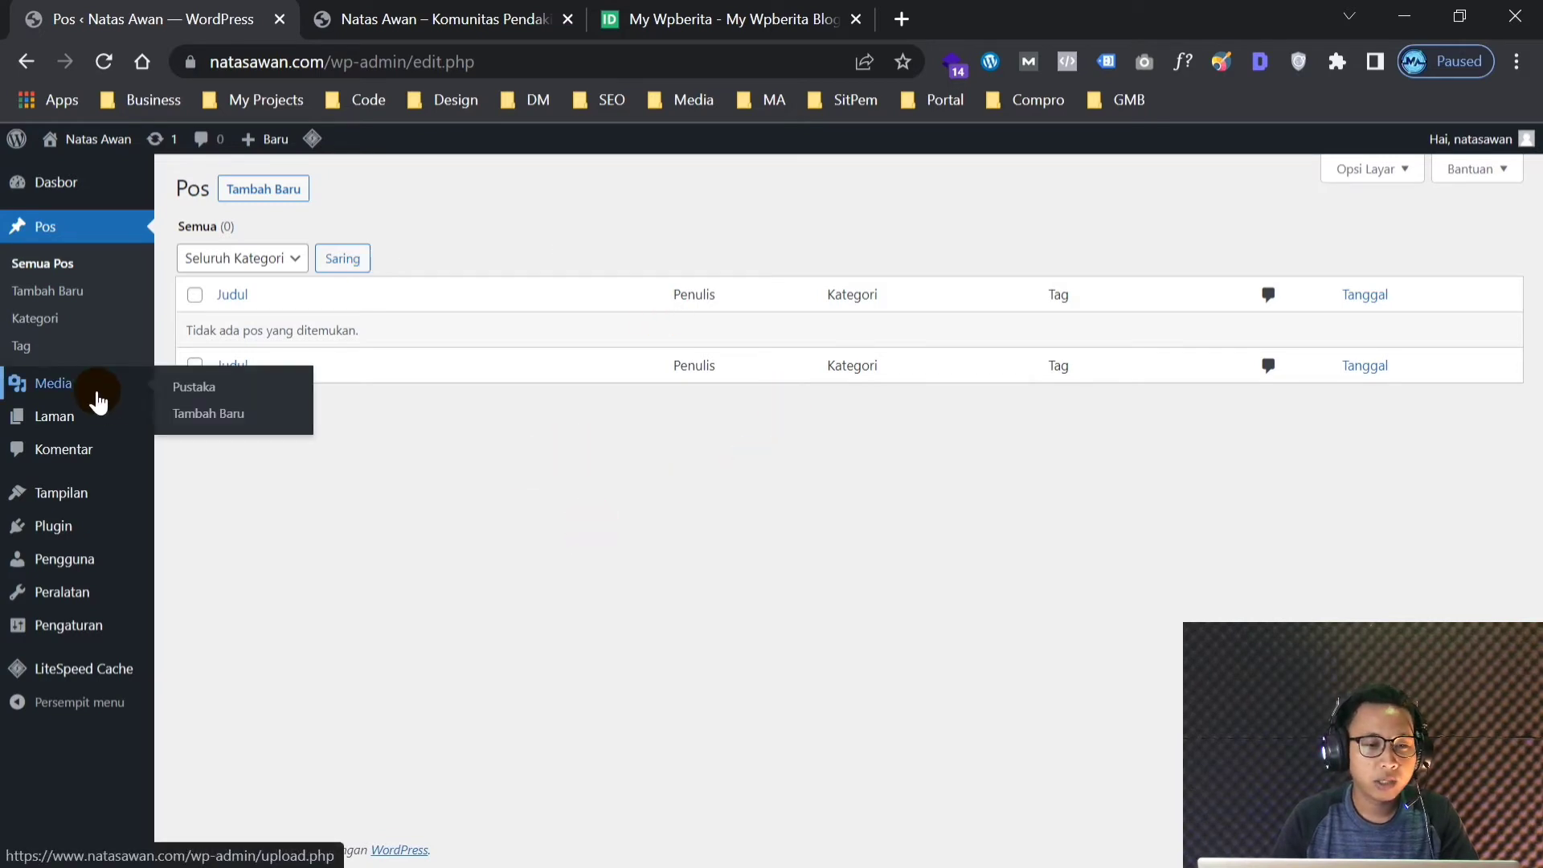
{"action": "left_click", "coordinate": [198, 394]}
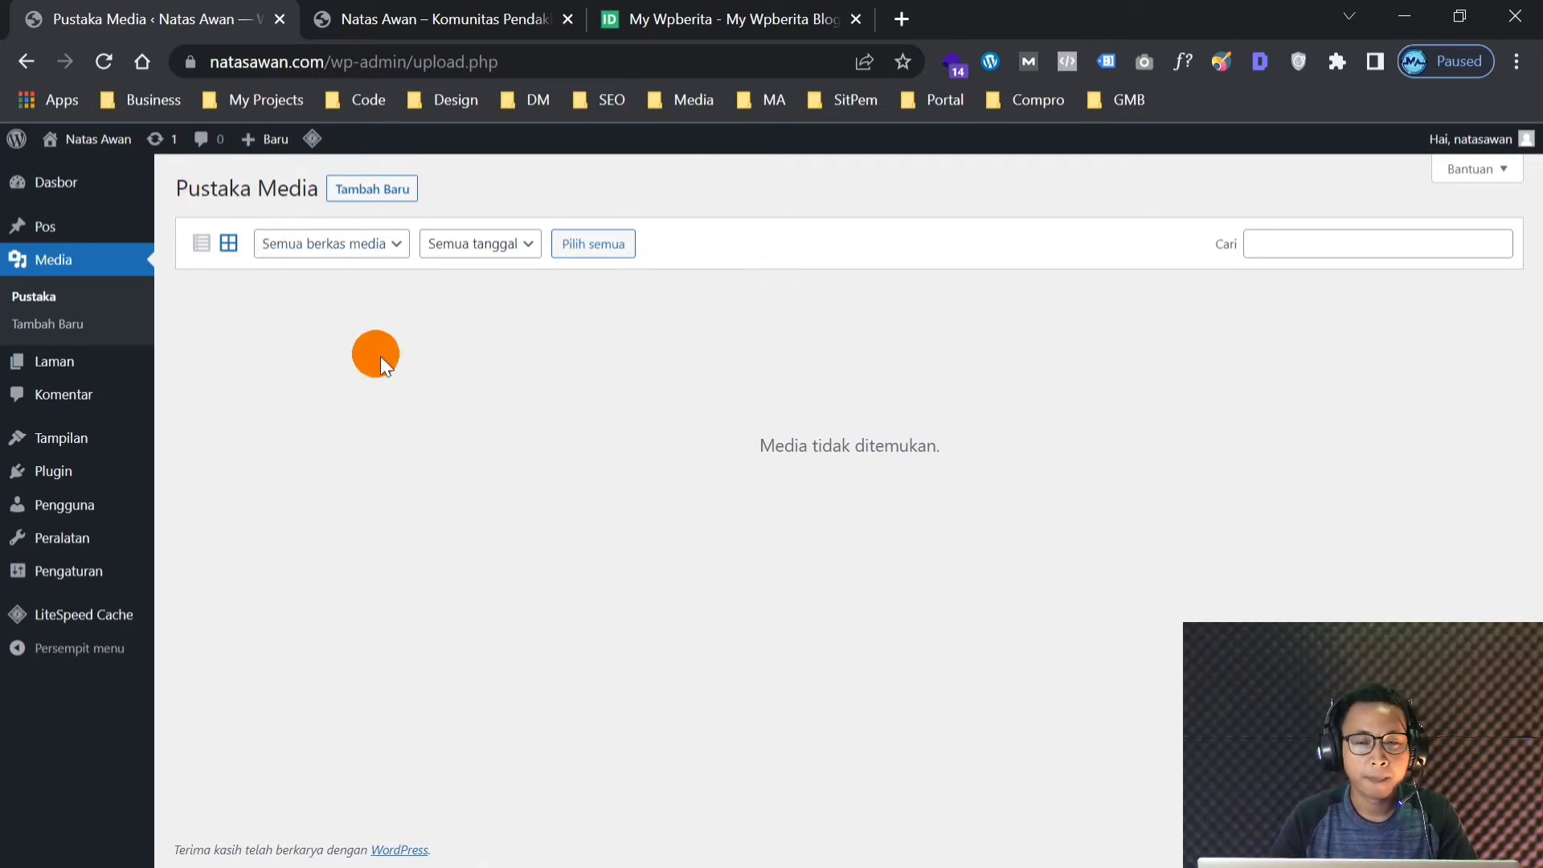
{"action": "mouse_move", "coordinate": [32, 366]}
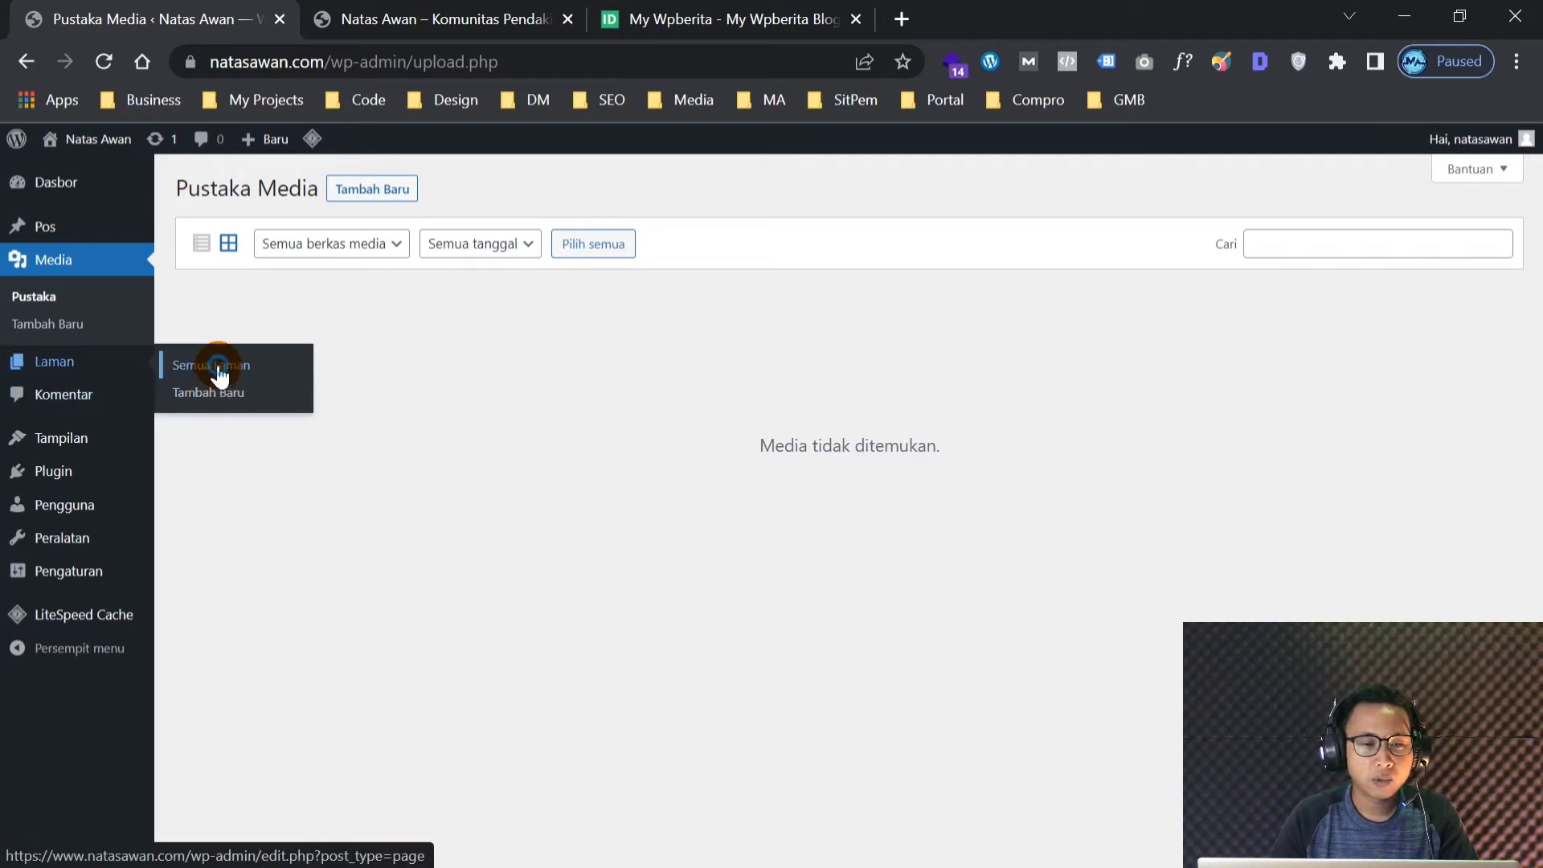
{"action": "left_click", "coordinate": [219, 371]}
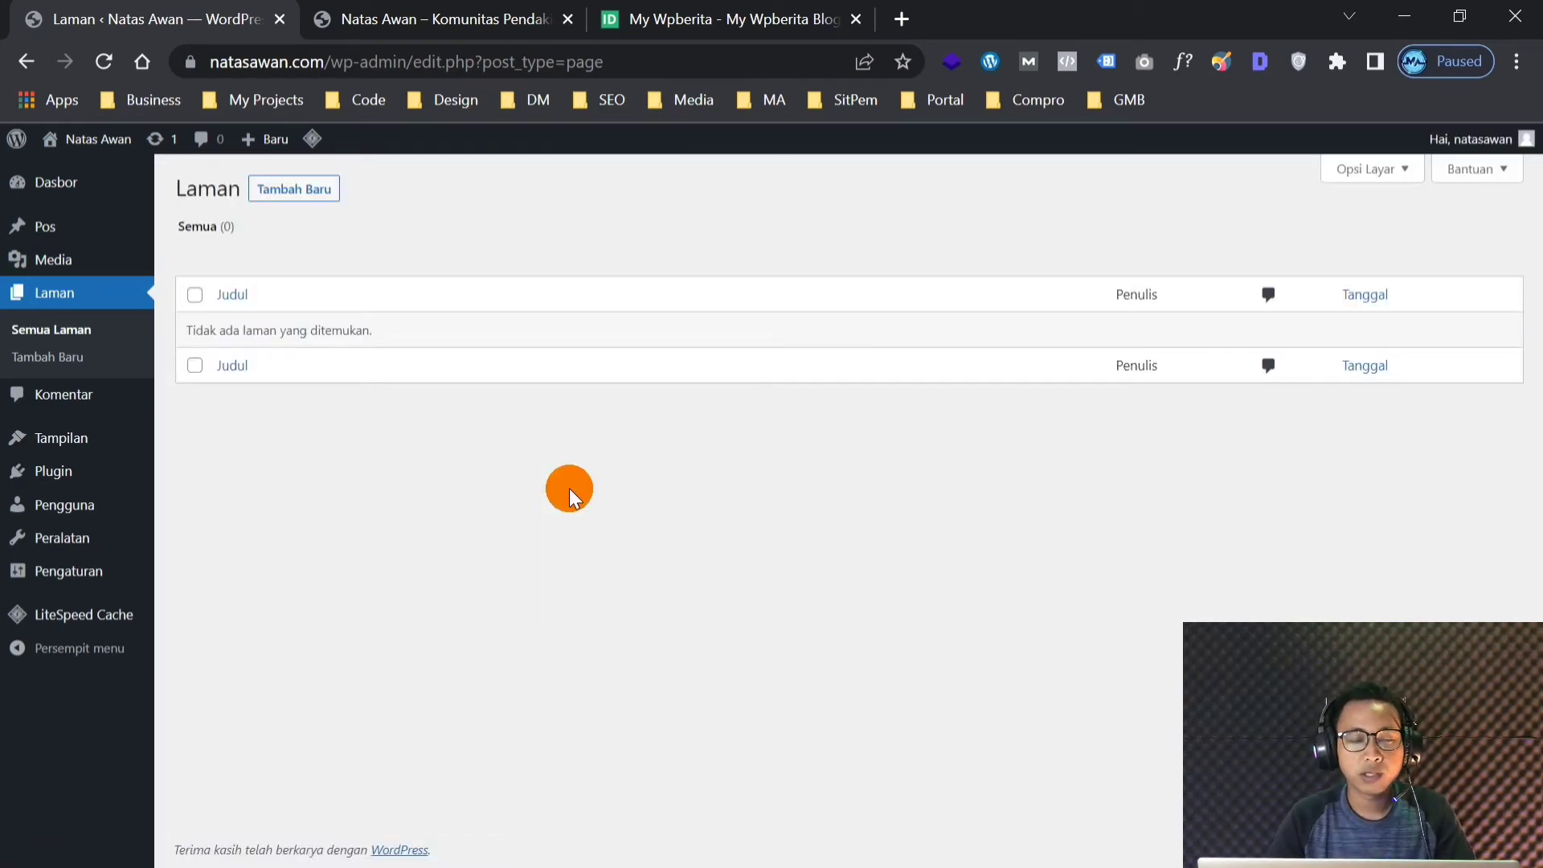
Inspect the categories, labels and pages in the WPberita demo site's side menu, and return to the WordPress admin
{"action": "left_click", "coordinate": [647, 17]}
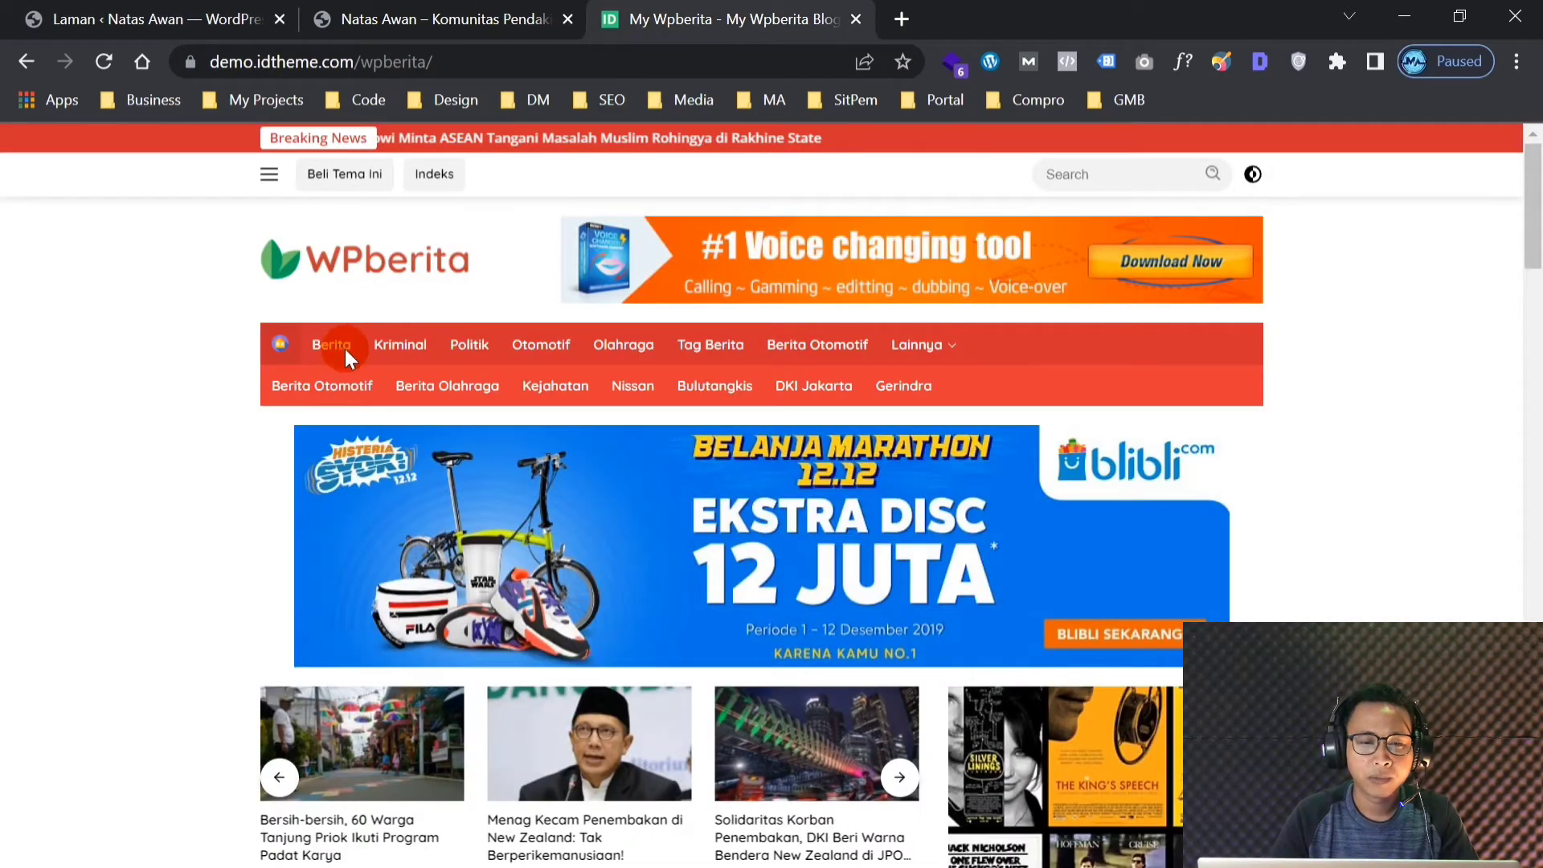
{"action": "left_click", "coordinate": [268, 175]}
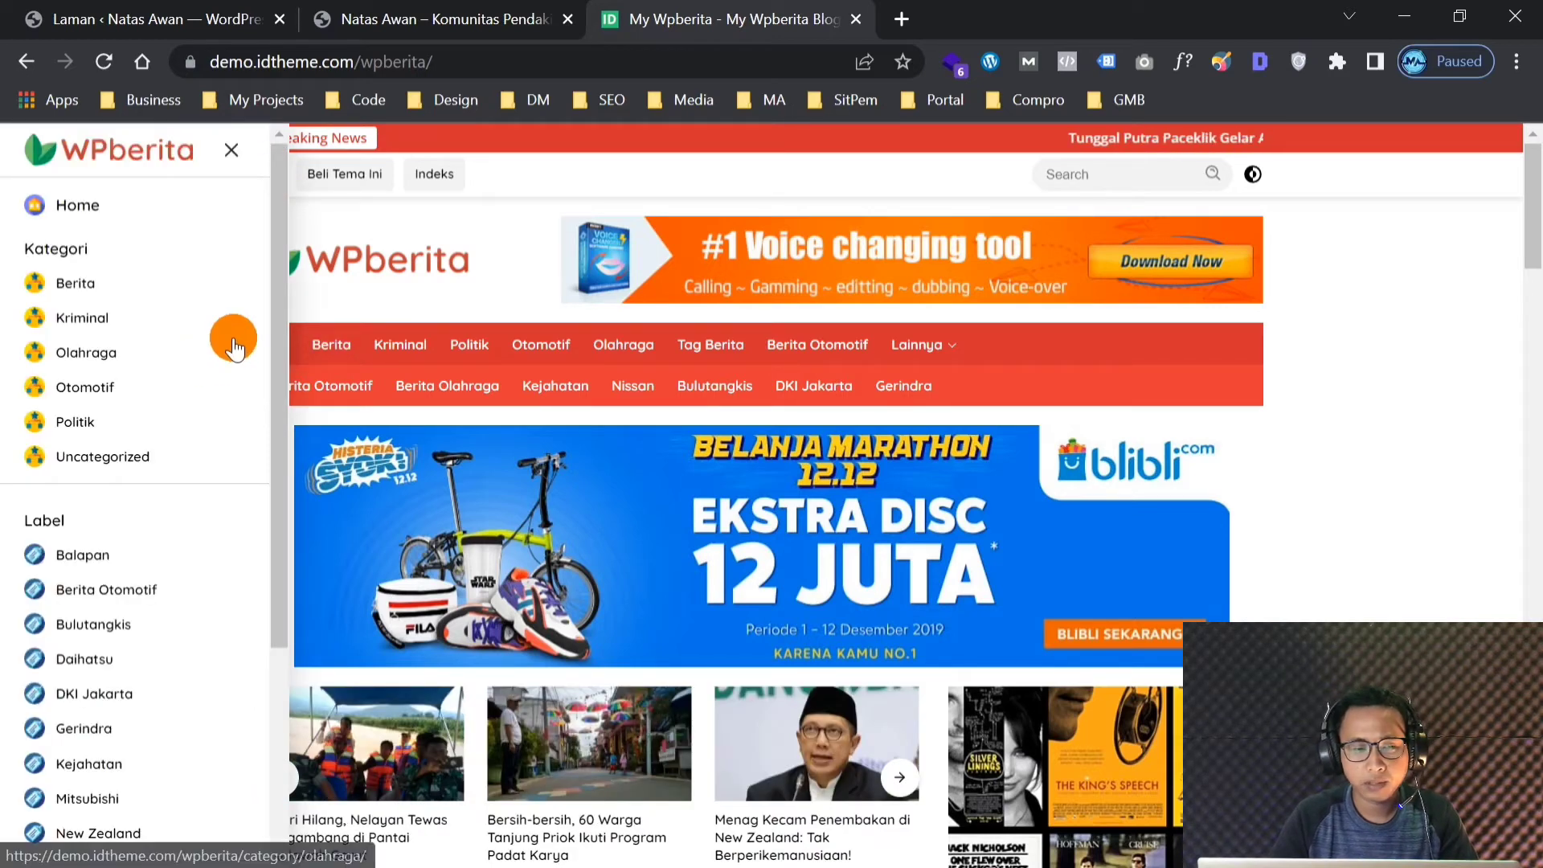
{"action": "scroll", "coordinate": [200, 378], "scroll_direction": "down", "scroll_amount": 3}
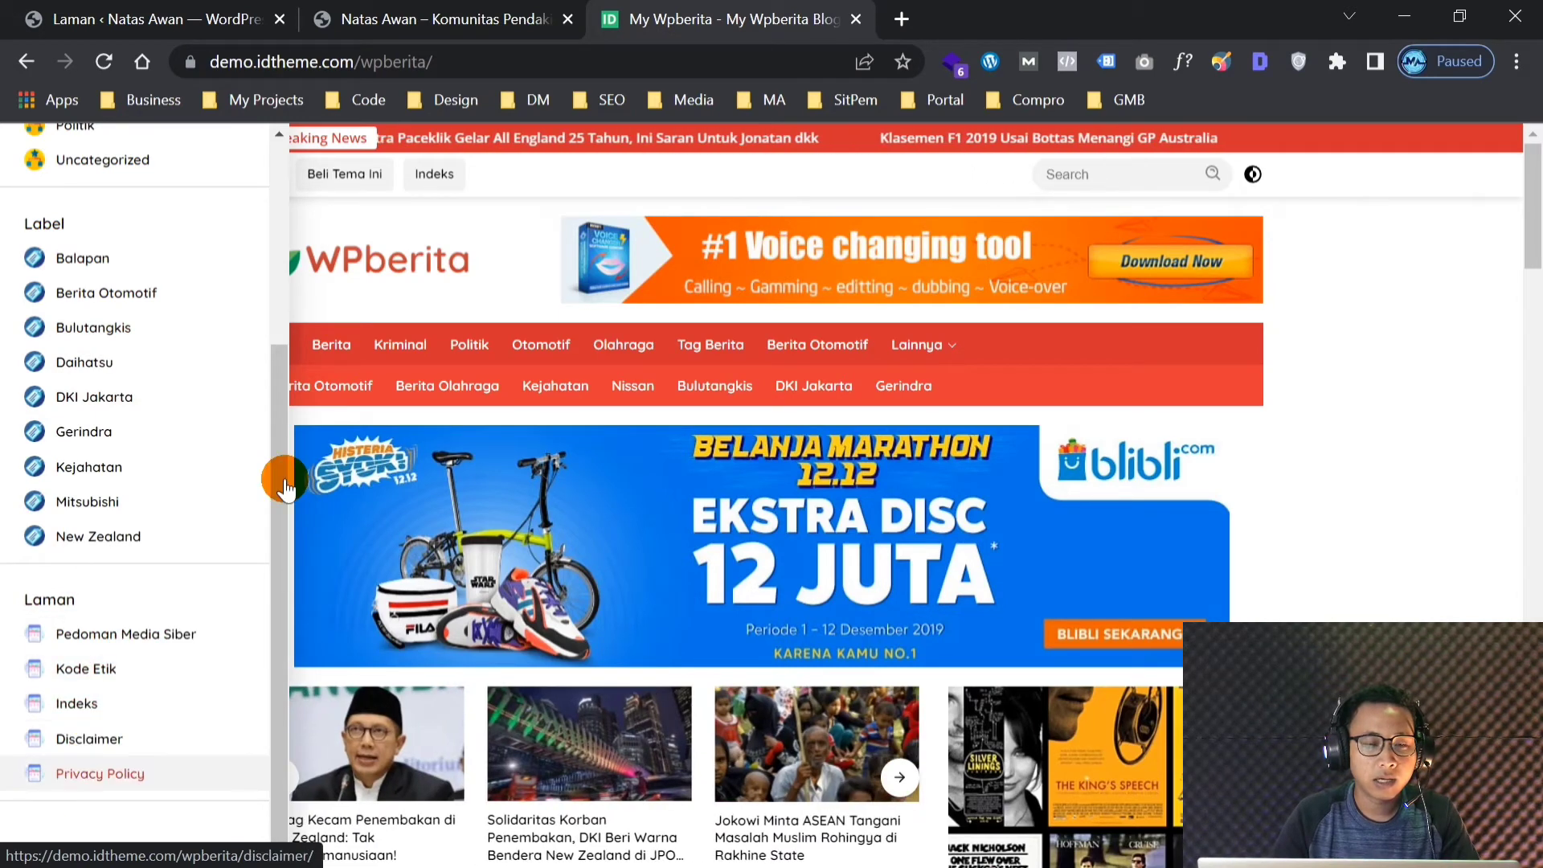
{"action": "left_click", "coordinate": [114, 12]}
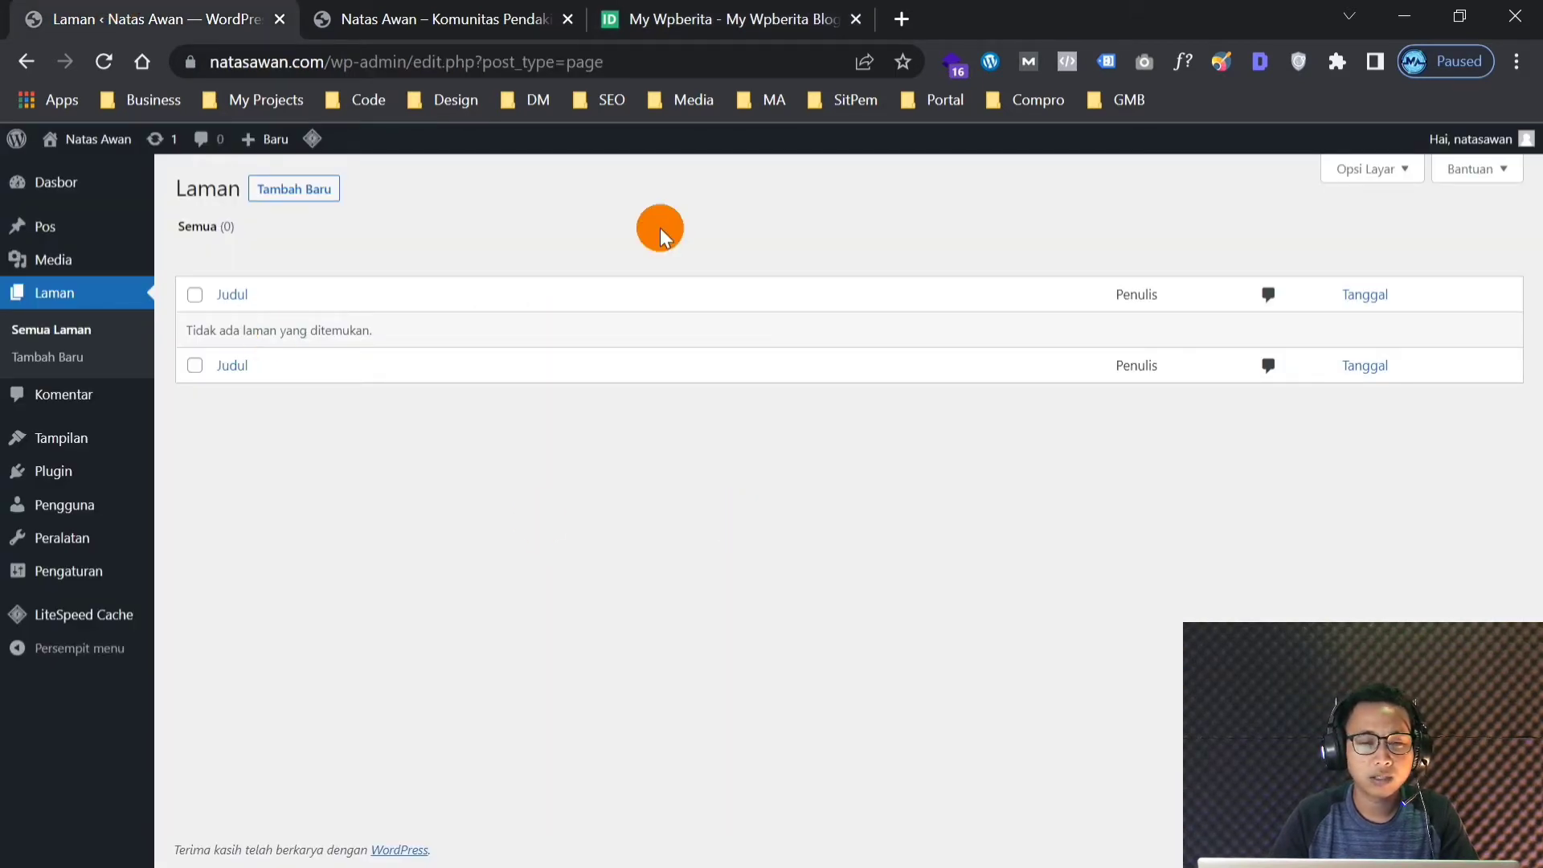
Check the comments list and look over the installed themes on the theme management page
{"action": "left_click", "coordinate": [49, 394]}
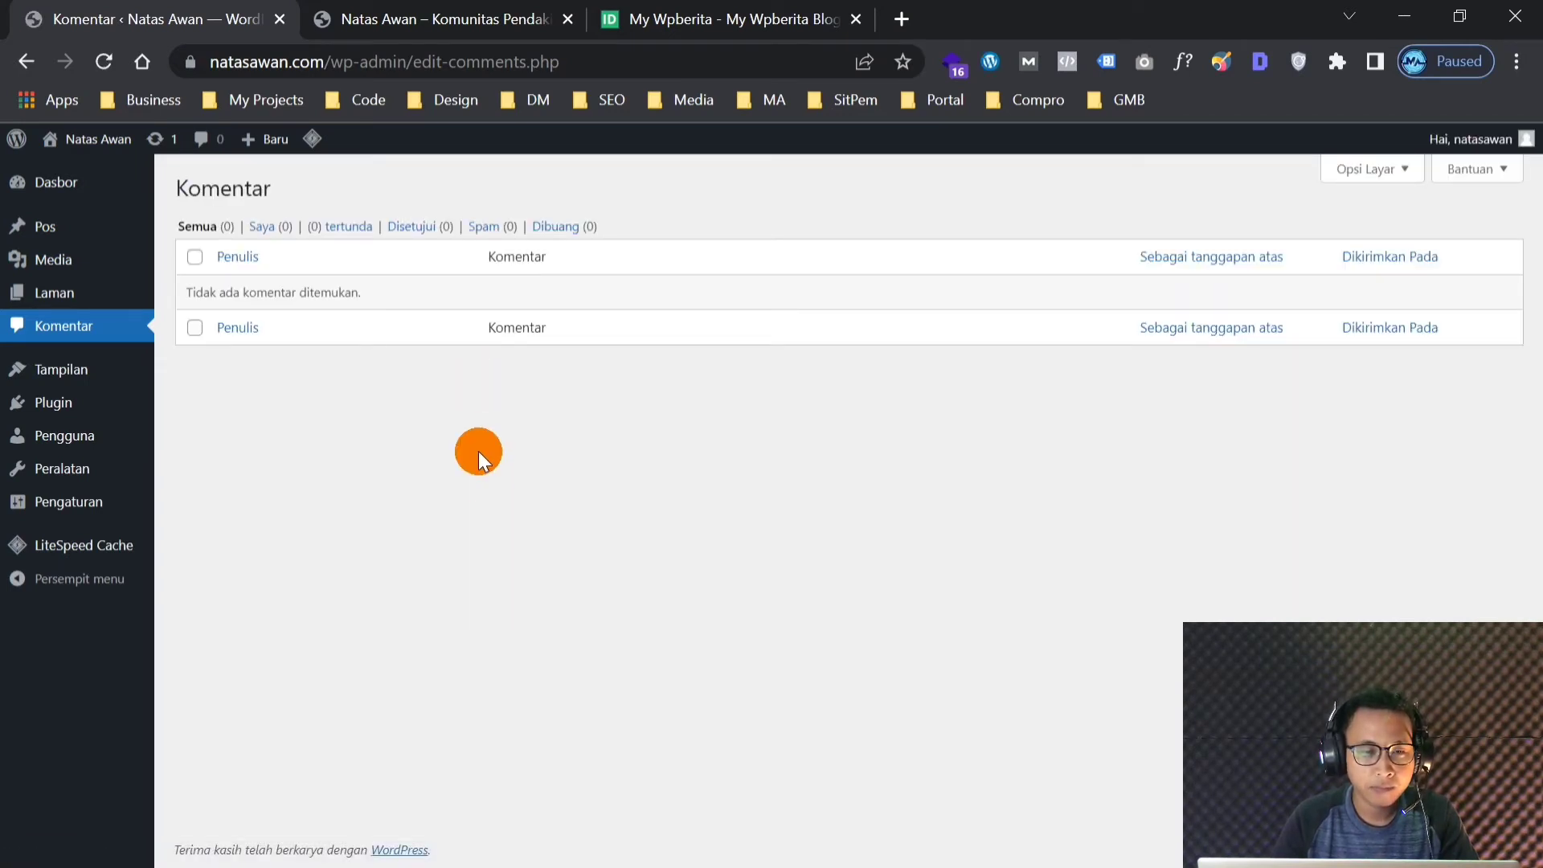
{"action": "mouse_move", "coordinate": [96, 387]}
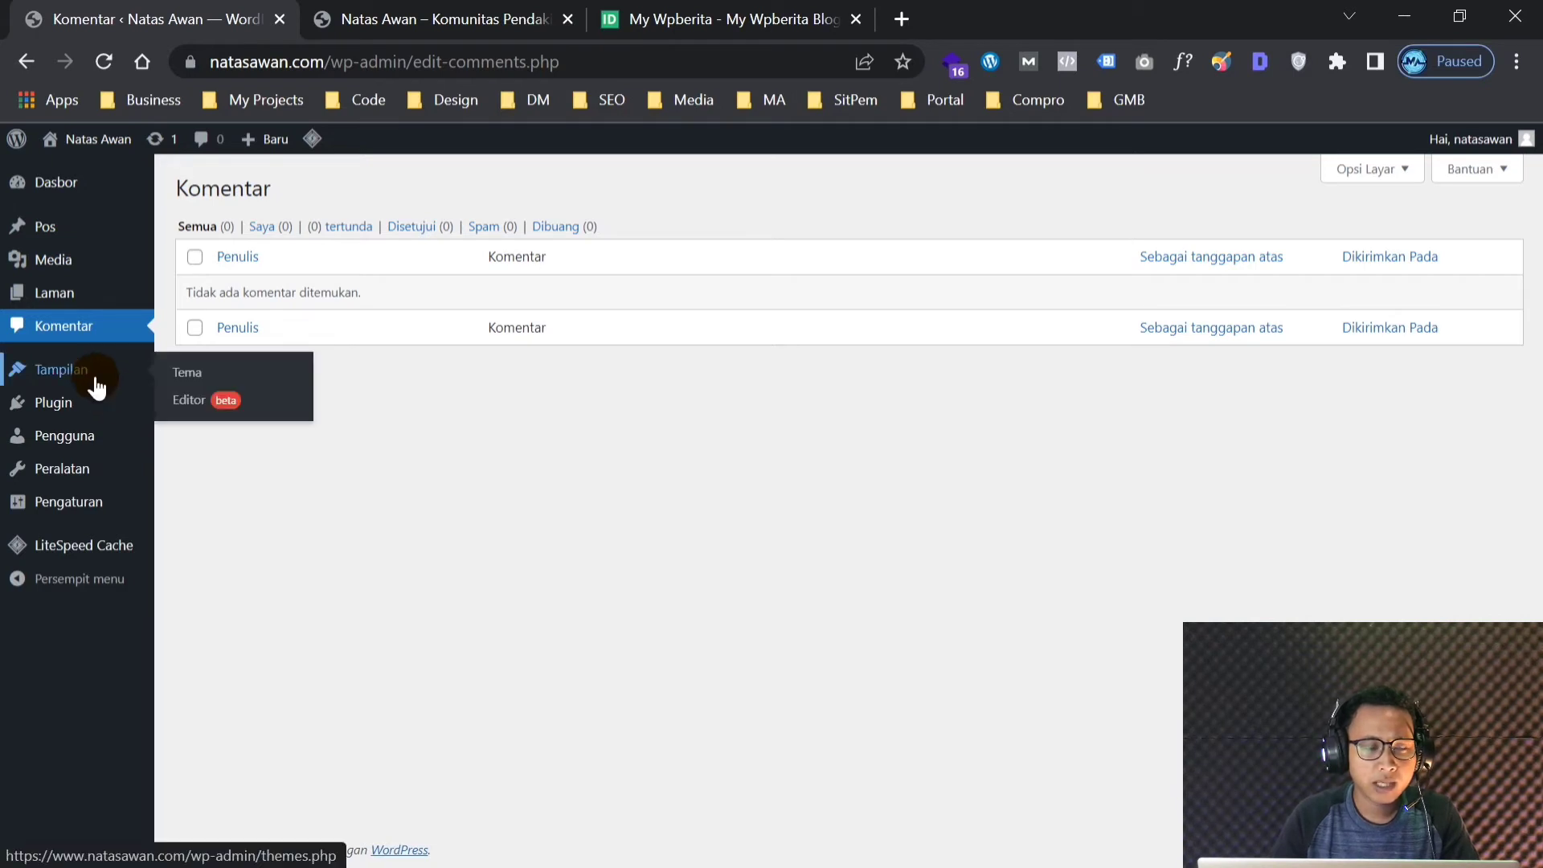
{"action": "left_click", "coordinate": [180, 377]}
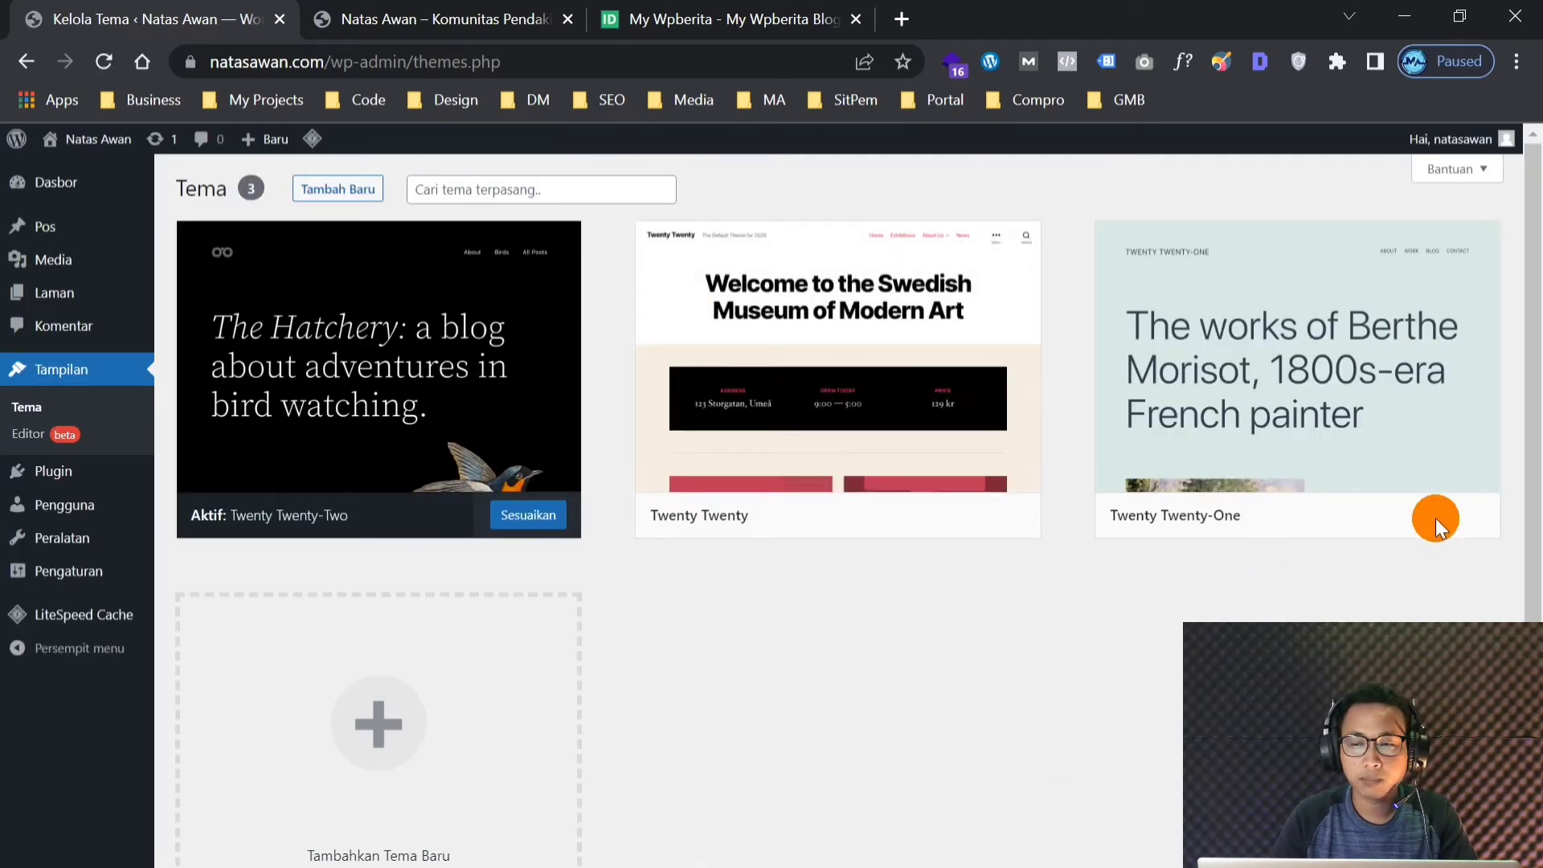
{"action": "scroll", "coordinate": [1158, 635], "scroll_direction": "down", "scroll_amount": 3}
{"action": "scroll", "coordinate": [634, 582], "scroll_direction": "up", "scroll_amount": 3}
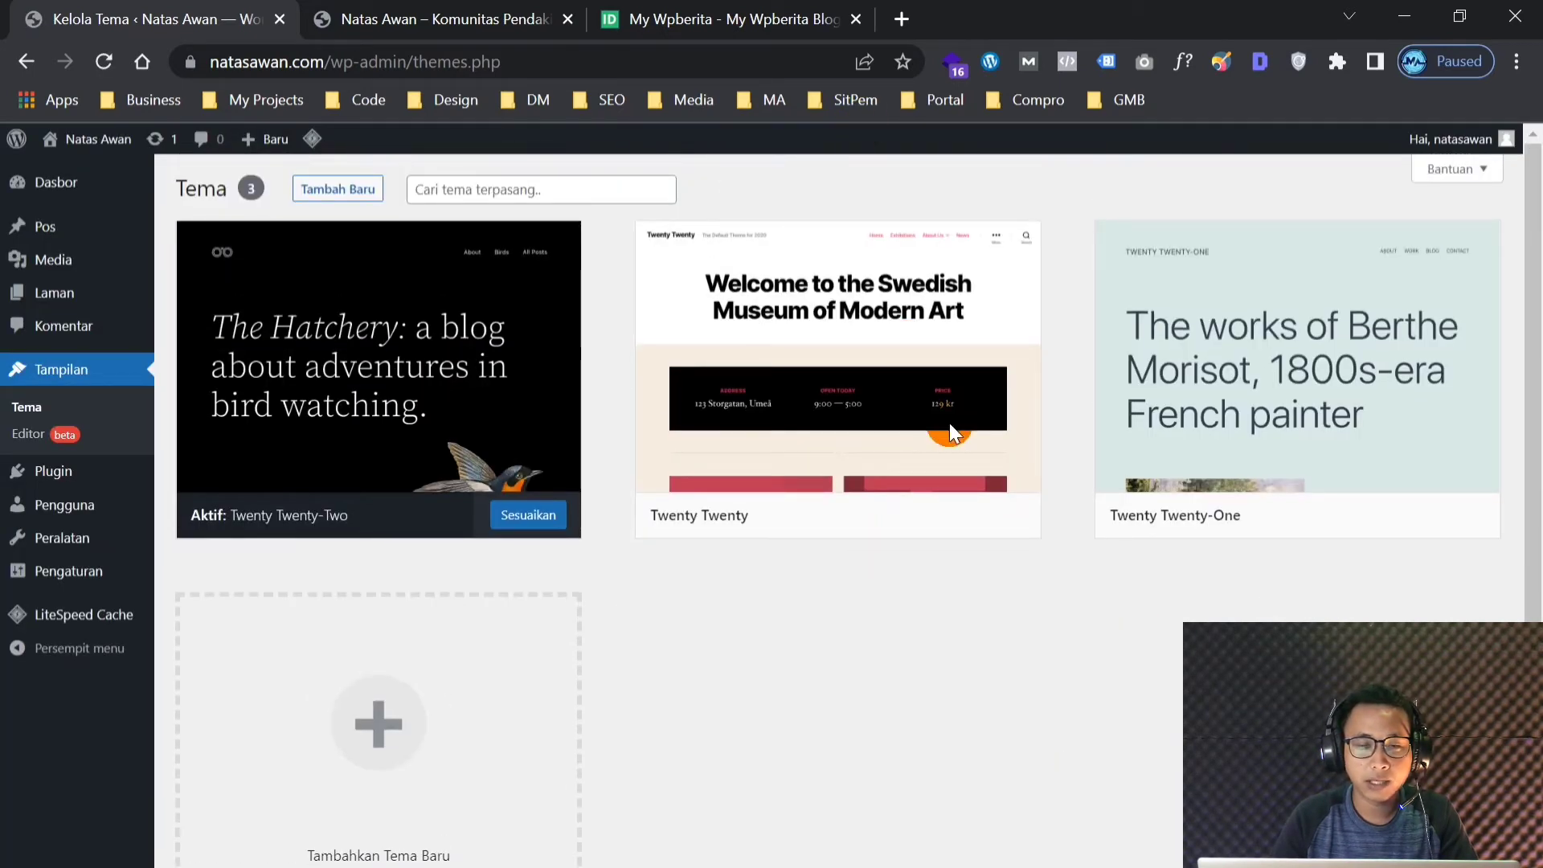
{"action": "scroll", "coordinate": [949, 434], "scroll_direction": "down", "scroll_amount": 2}
{"action": "scroll", "coordinate": [951, 455], "scroll_direction": "up", "scroll_amount": 2}
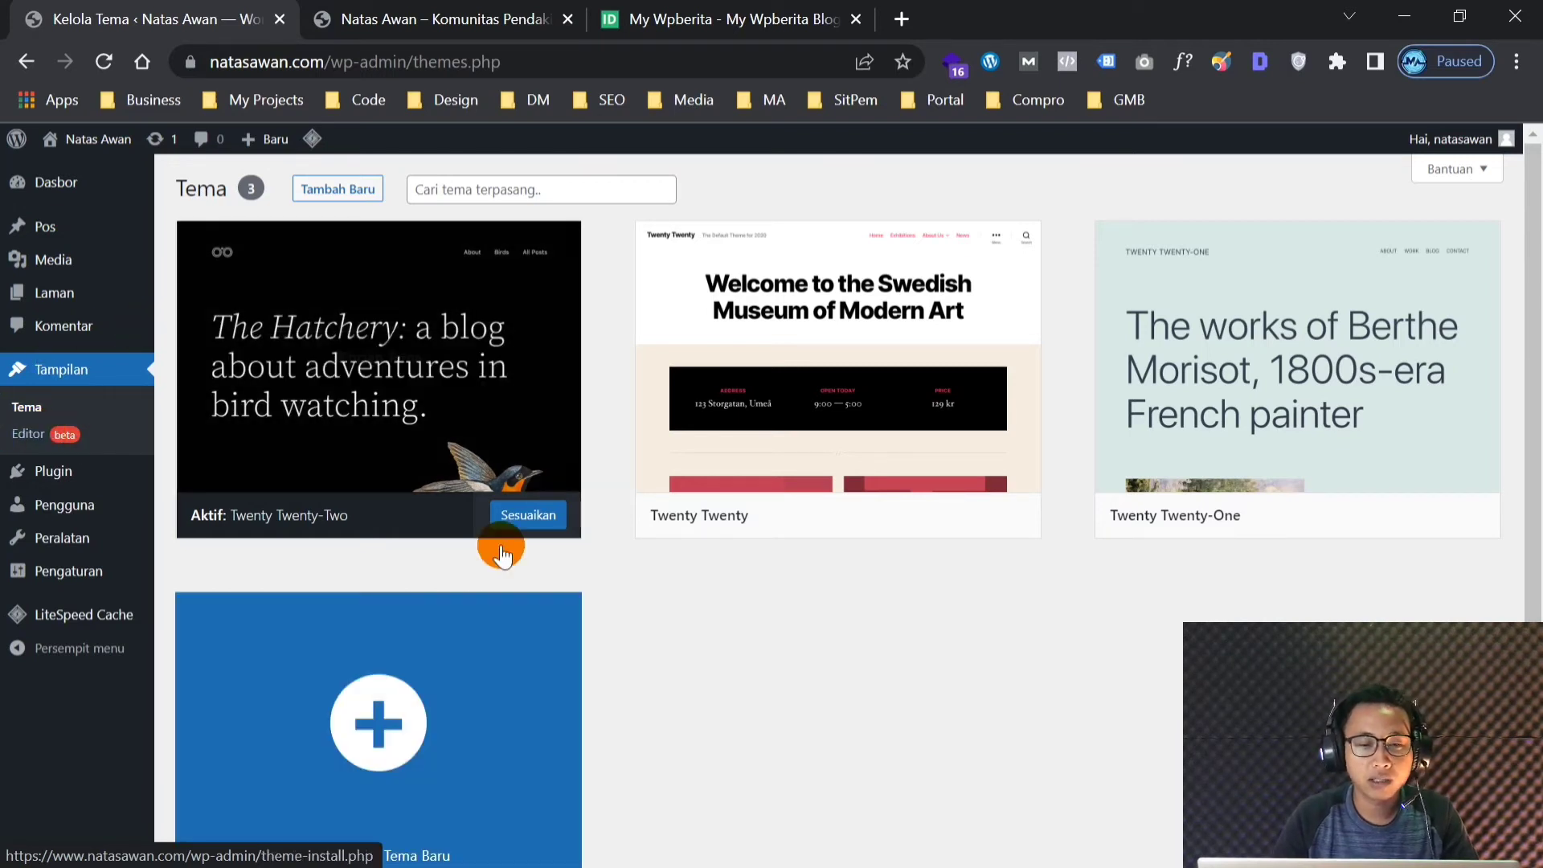
{"action": "scroll", "coordinate": [804, 631], "scroll_direction": "down", "scroll_amount": 2}
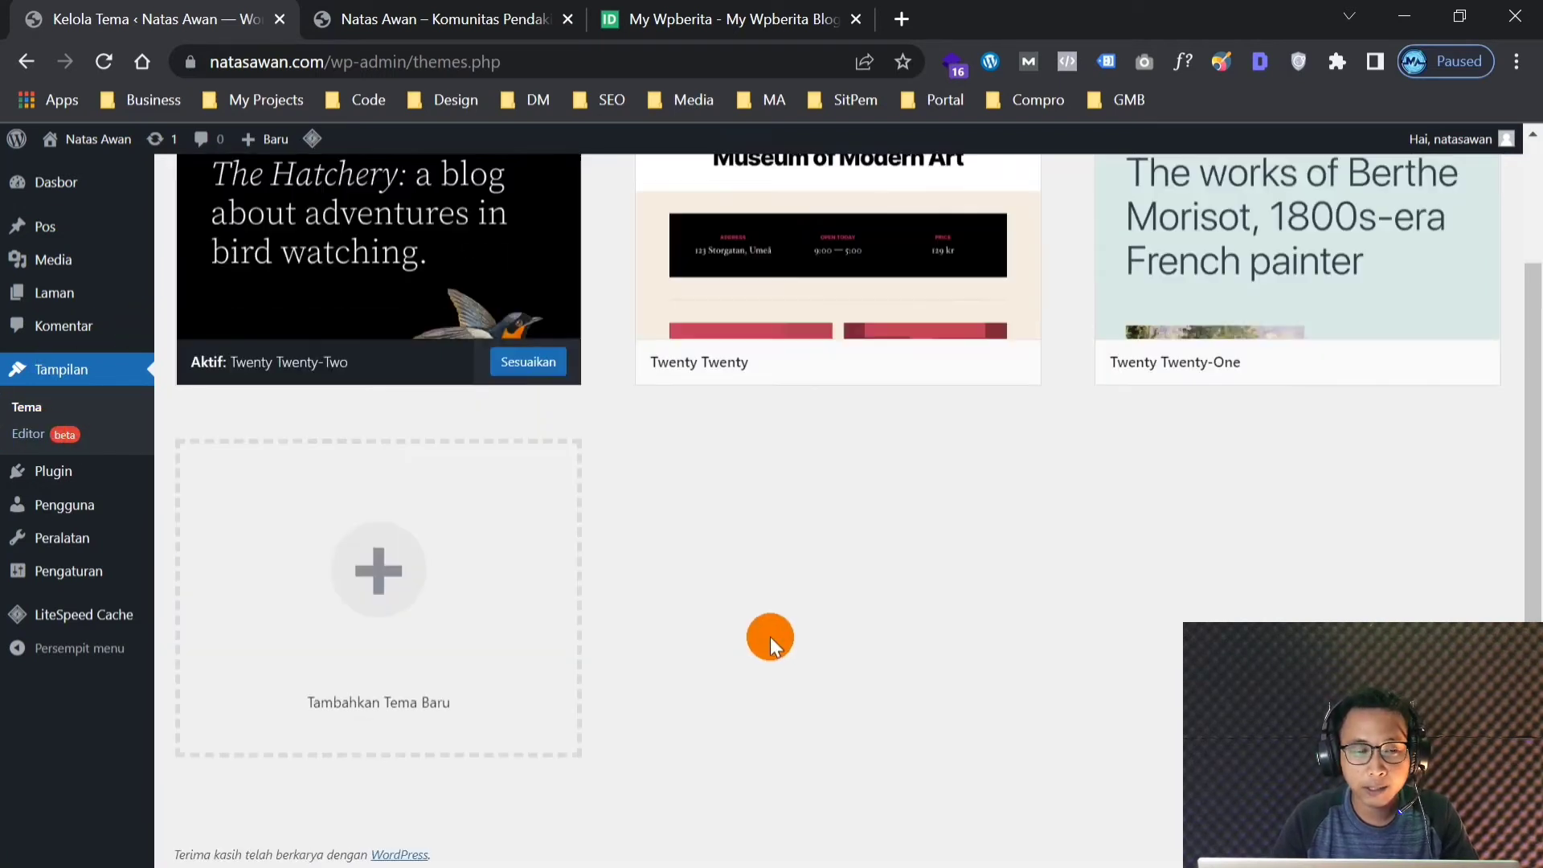
{"action": "left_click", "coordinate": [50, 434]}
{"action": "scroll", "coordinate": [906, 509], "scroll_direction": "up", "scroll_amount": 2}
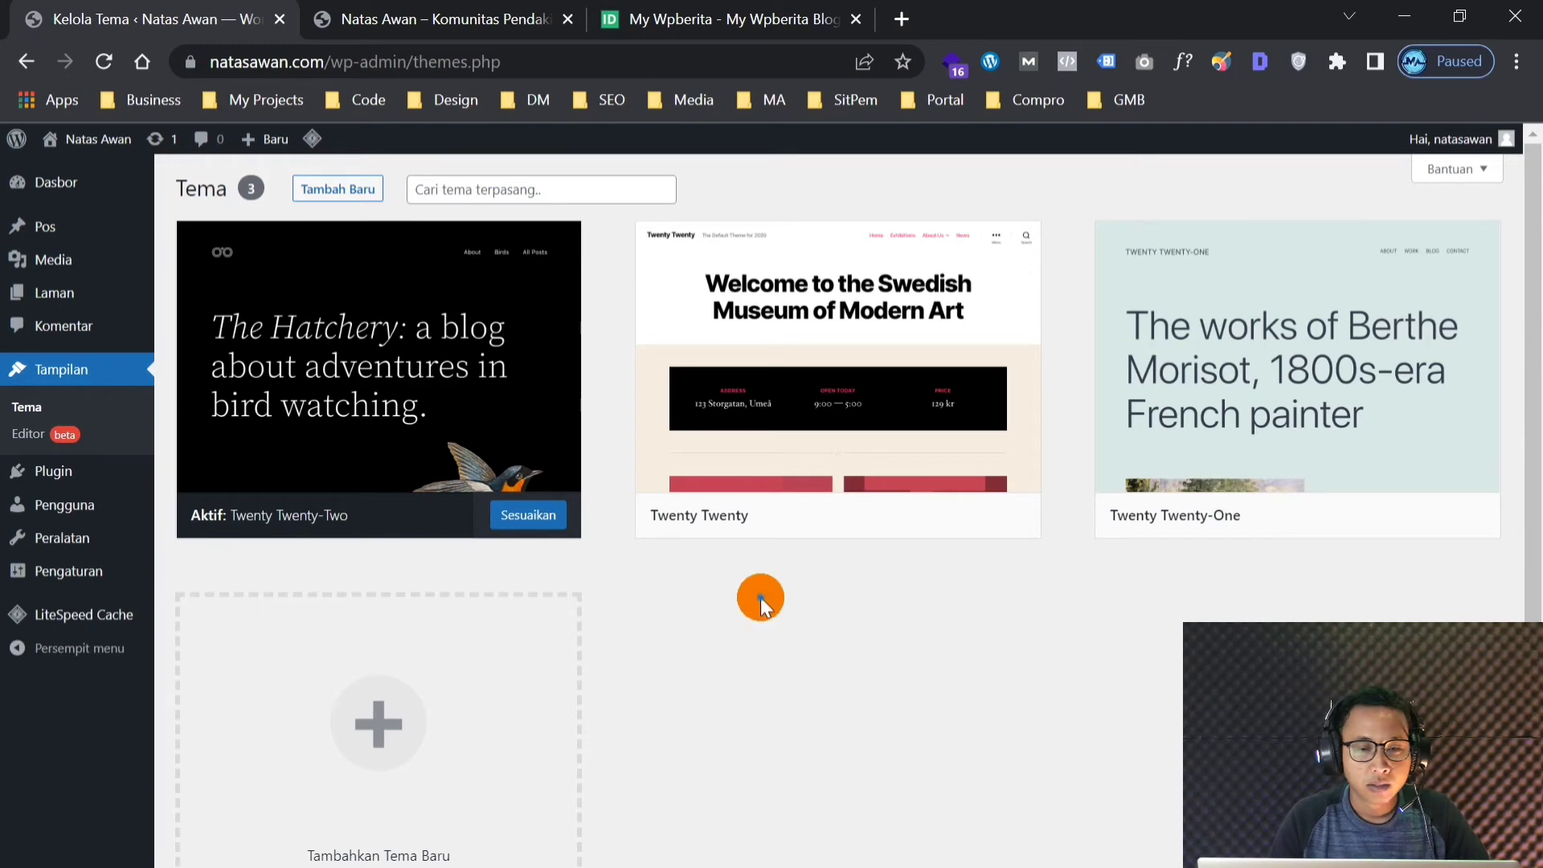
{"action": "scroll", "coordinate": [761, 596], "scroll_direction": "down", "scroll_amount": 2}
Open the installed plugins list, browse the WPberita demo homepage for its layout and features, and return to the plugins list
{"action": "mouse_move", "coordinate": [121, 480]}
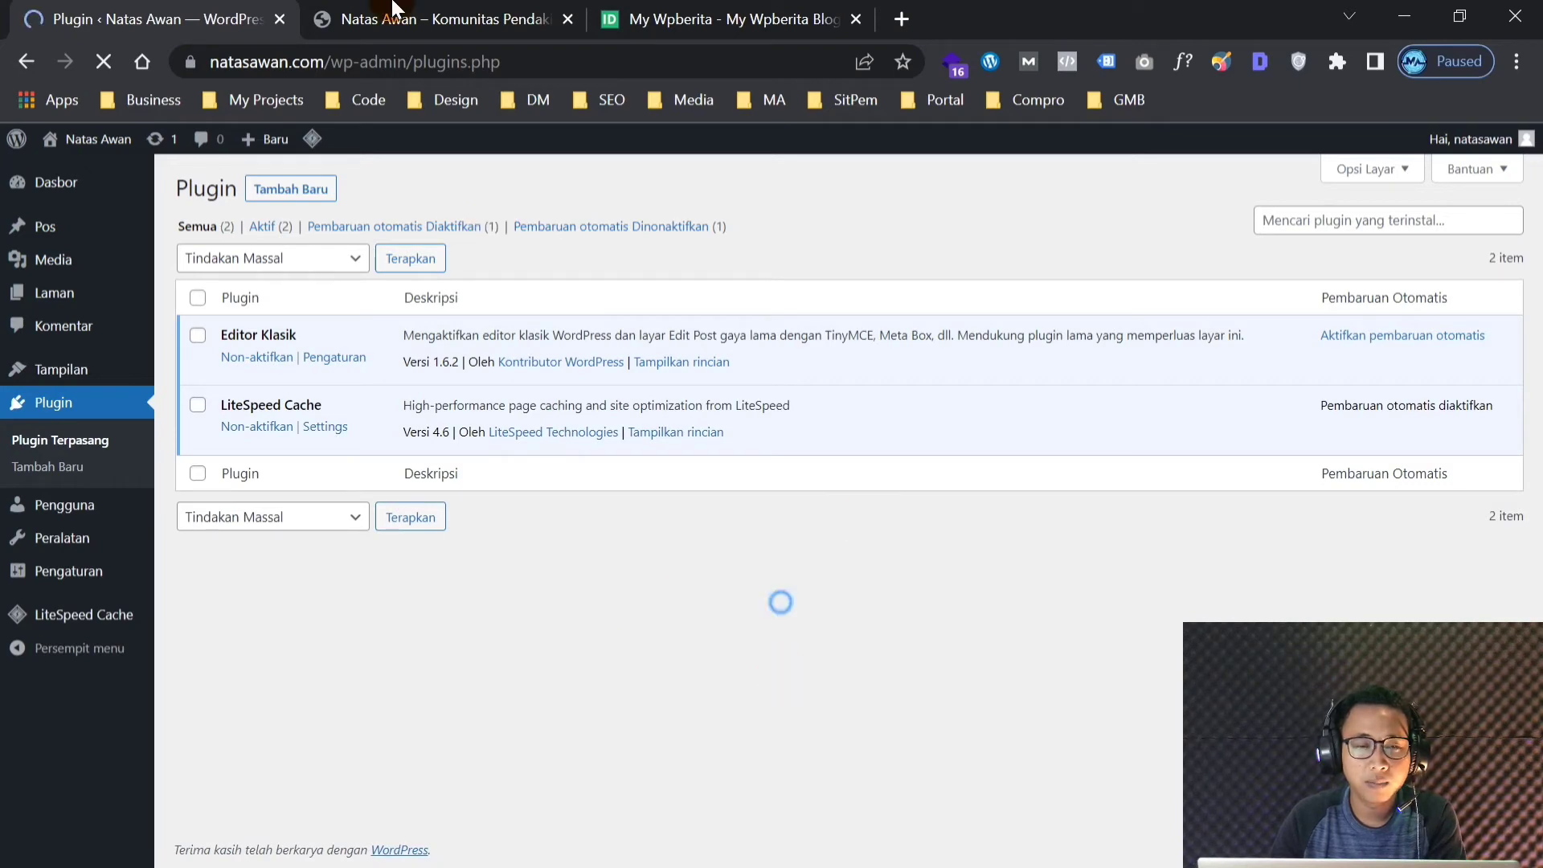
{"action": "left_click", "coordinate": [682, 13]}
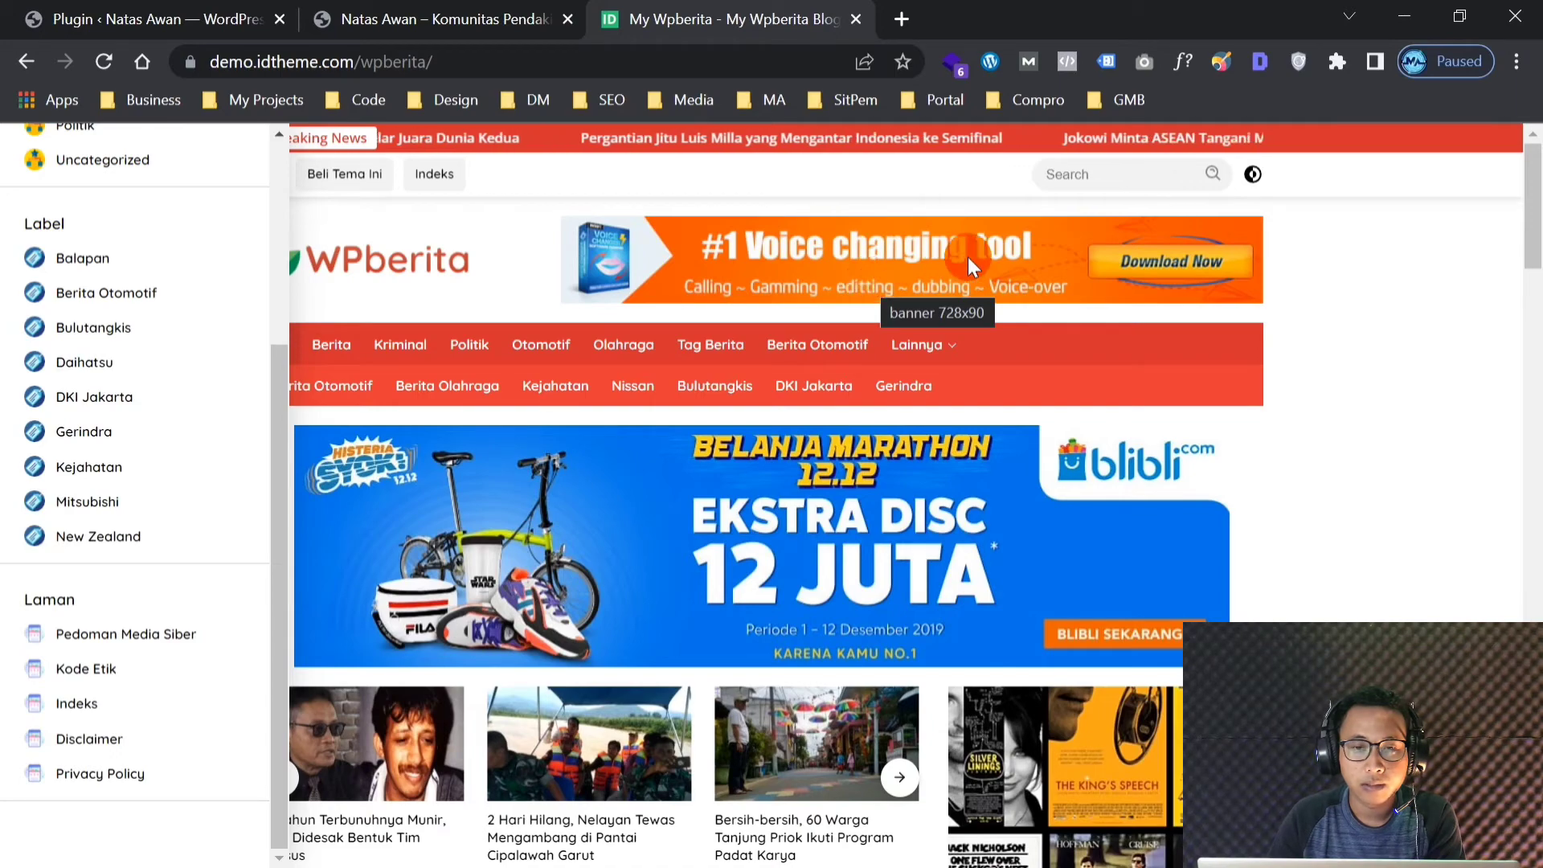
{"action": "scroll", "coordinate": [900, 410], "scroll_direction": "down", "scroll_amount": 6}
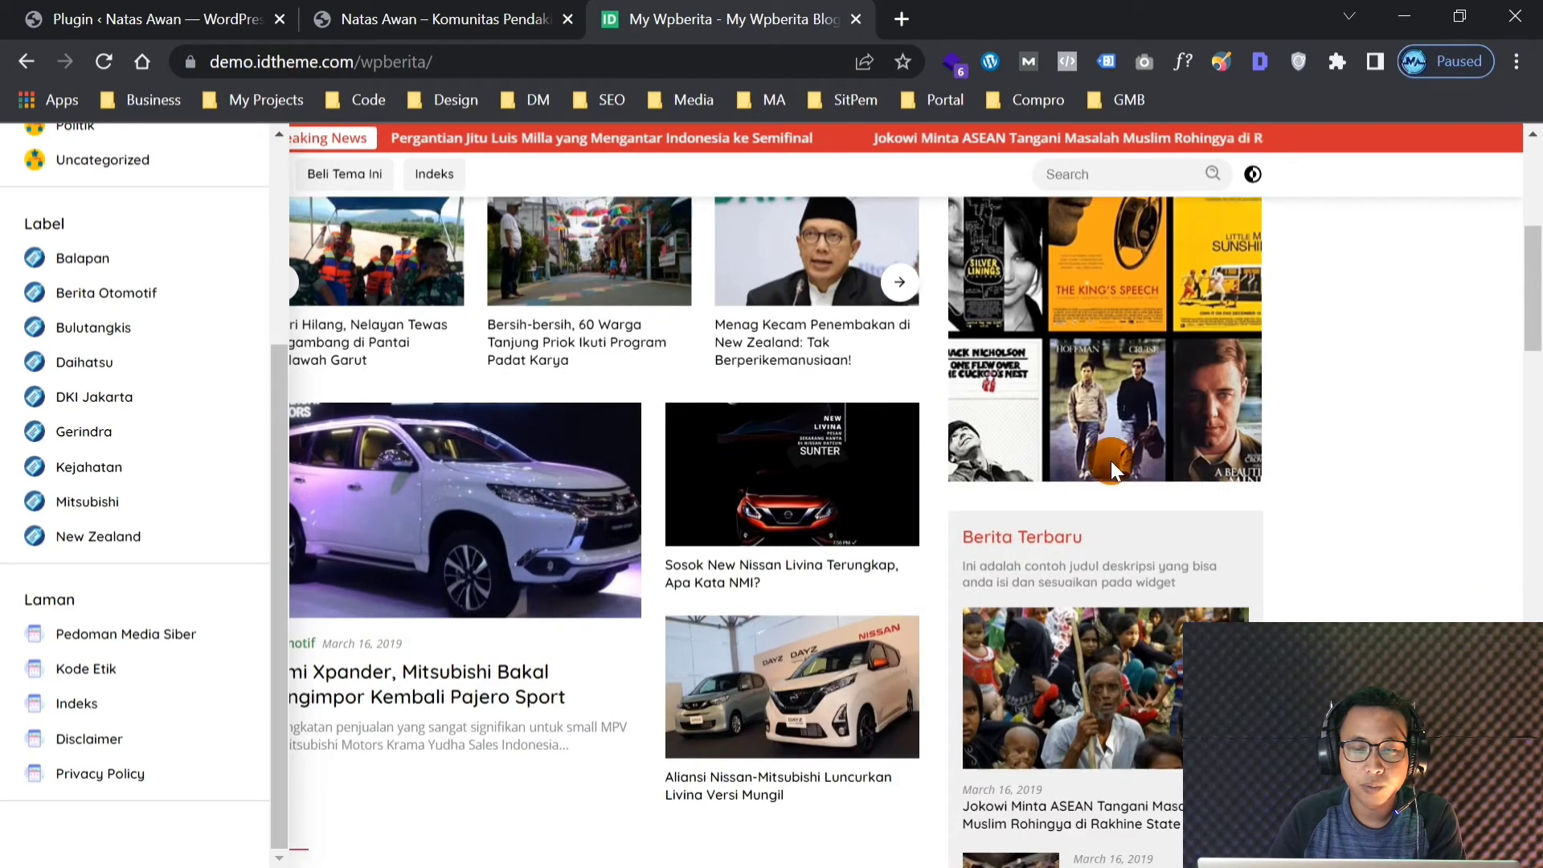
{"action": "scroll", "coordinate": [1111, 461], "scroll_direction": "down", "scroll_amount": 3}
{"action": "scroll", "coordinate": [1111, 460], "scroll_direction": "up", "scroll_amount": 10}
{"action": "left_click", "coordinate": [1532, 200]}
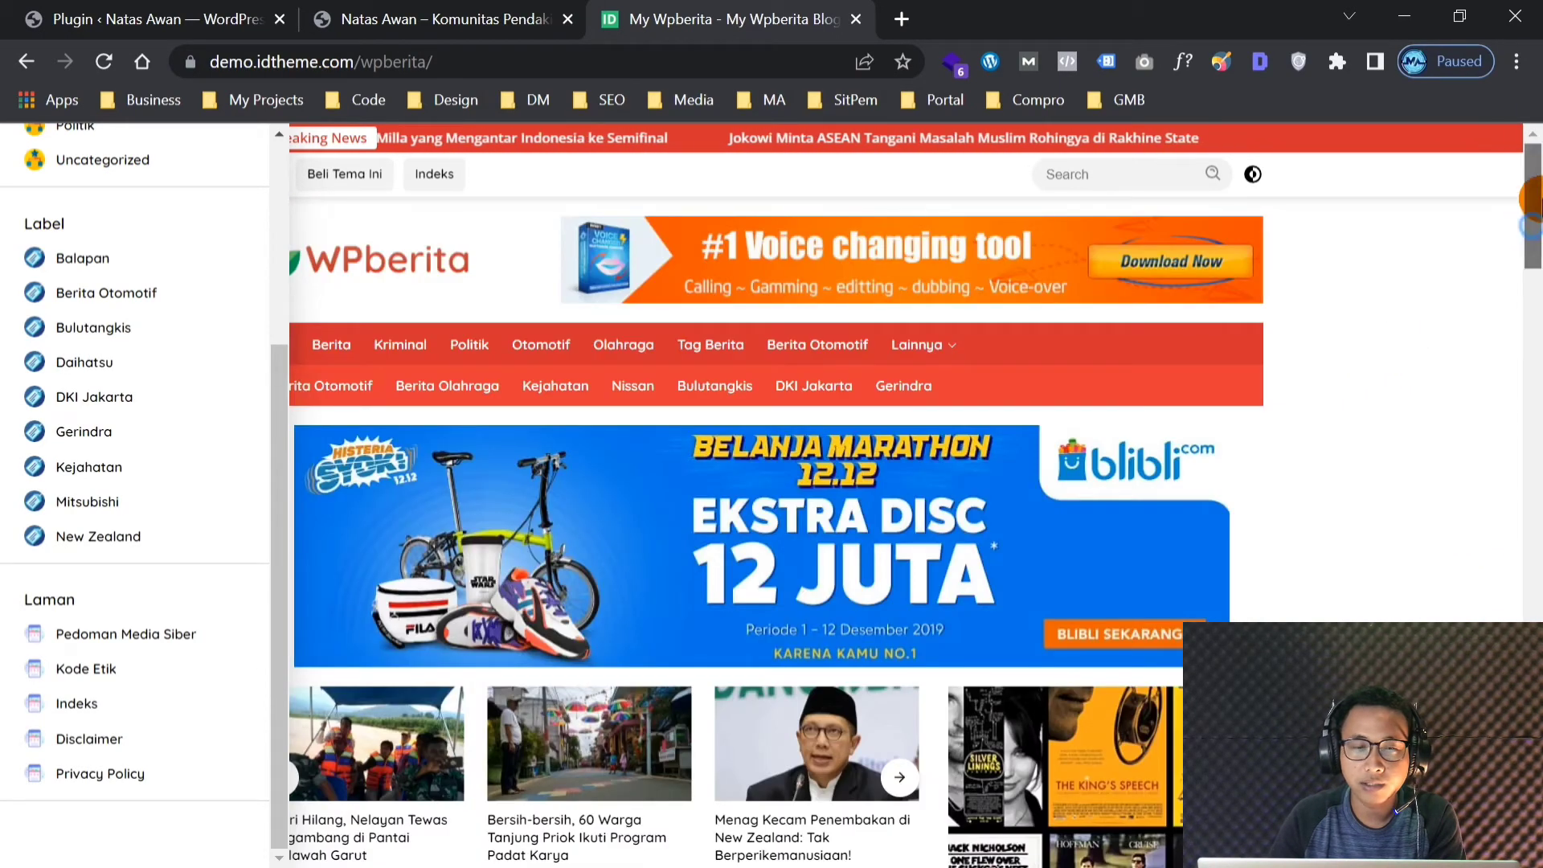
{"action": "left_click", "coordinate": [121, 6]}
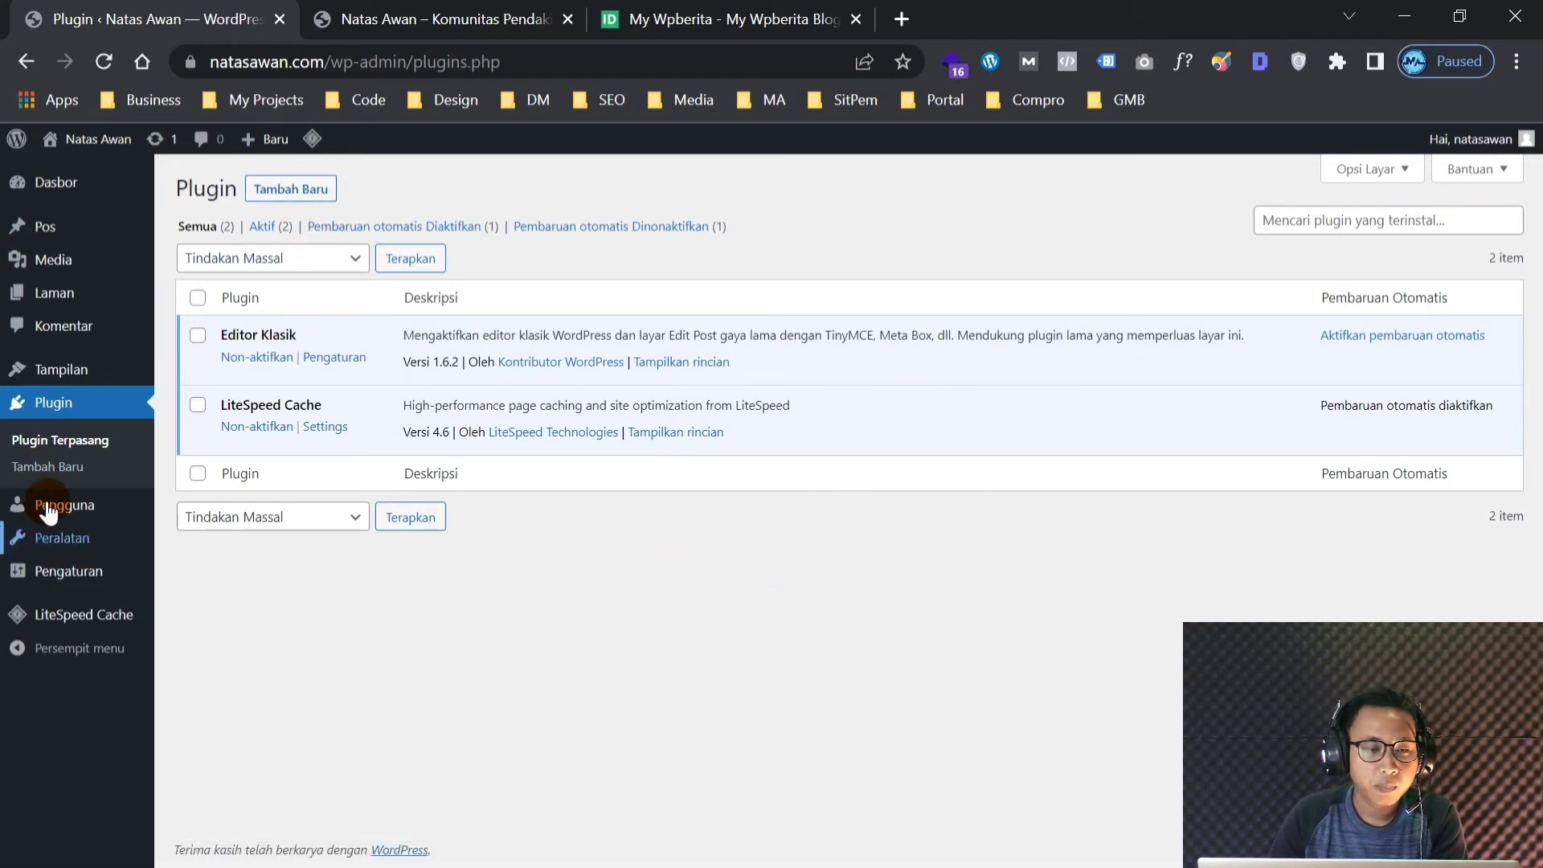
Open the list of all users and check the role assigned to the existing account
{"action": "mouse_move", "coordinate": [49, 507]}
{"action": "left_click", "coordinate": [201, 519]}
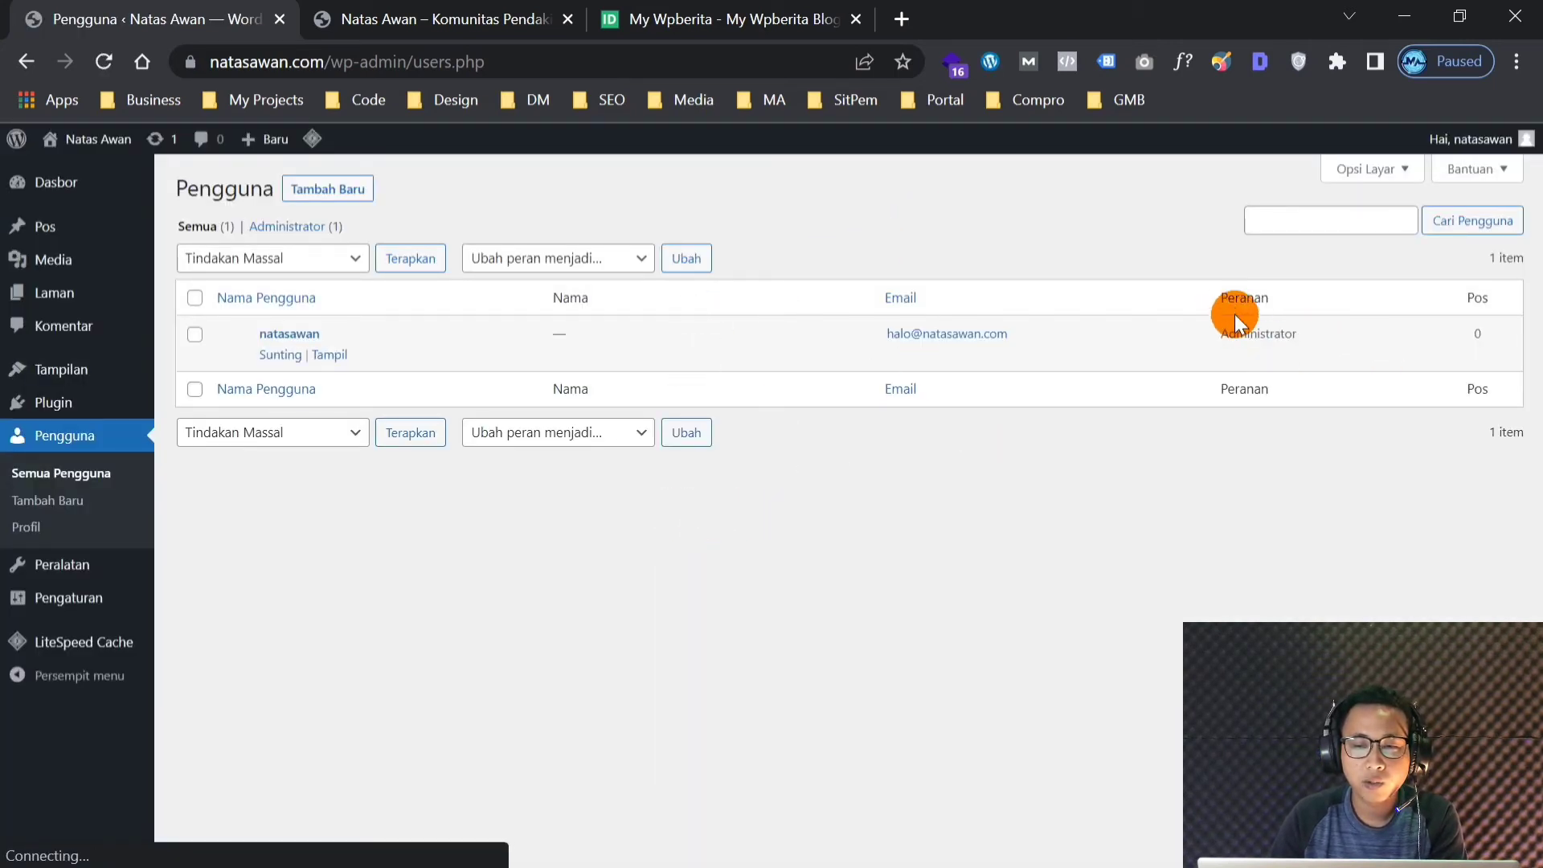
{"action": "left_click_drag", "start_coordinate": [1219, 336], "coordinate": [1315, 330]}
{"action": "left_click", "coordinate": [1001, 217]}
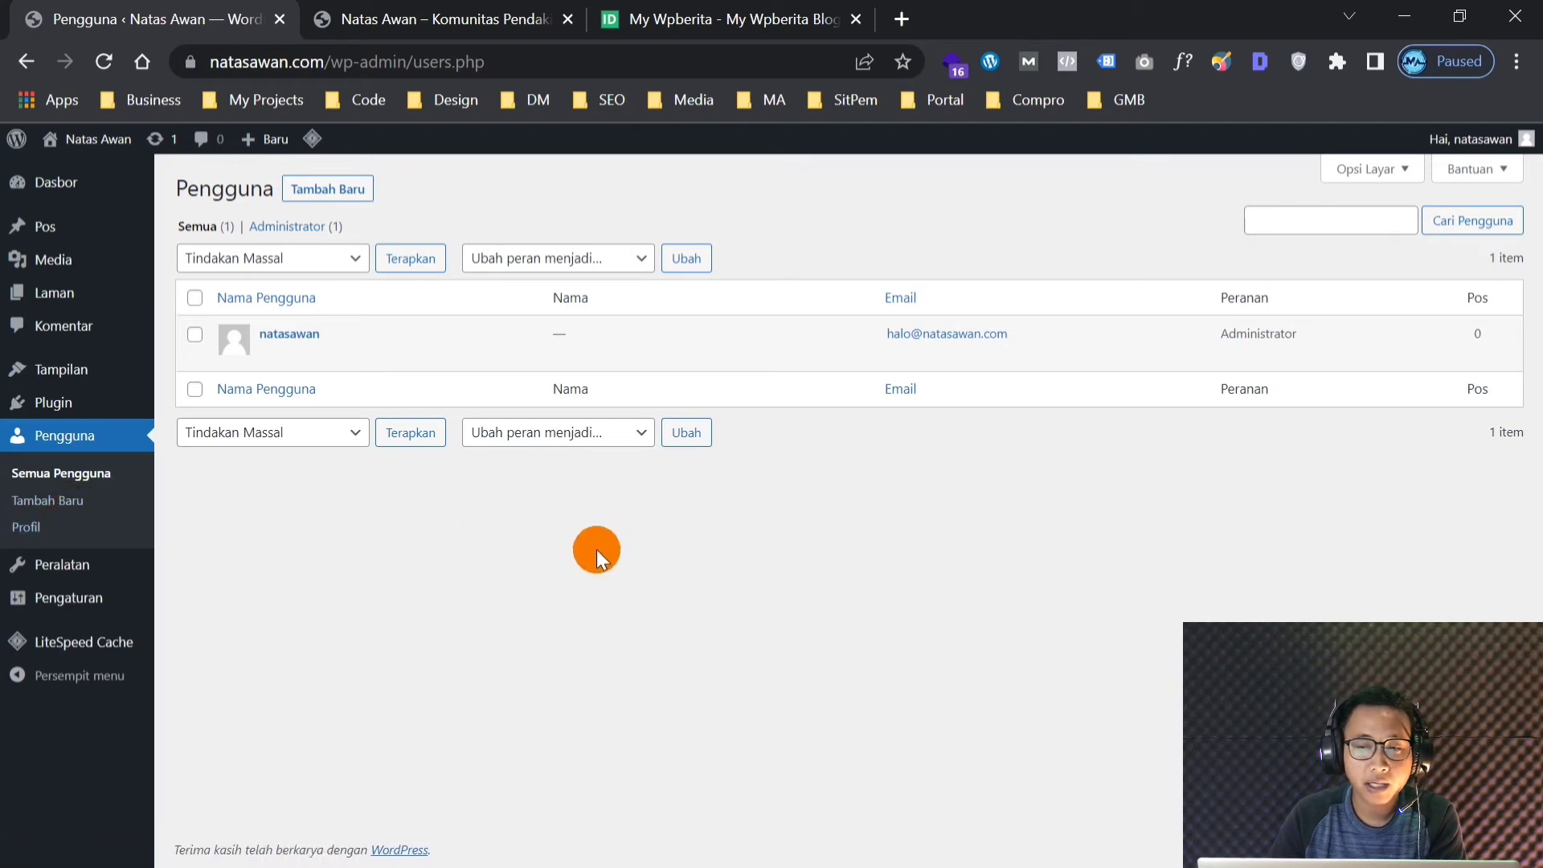
Open the user profile and look through its personal options, name, contact, biography, photo and password sections
{"action": "left_click", "coordinate": [25, 527]}
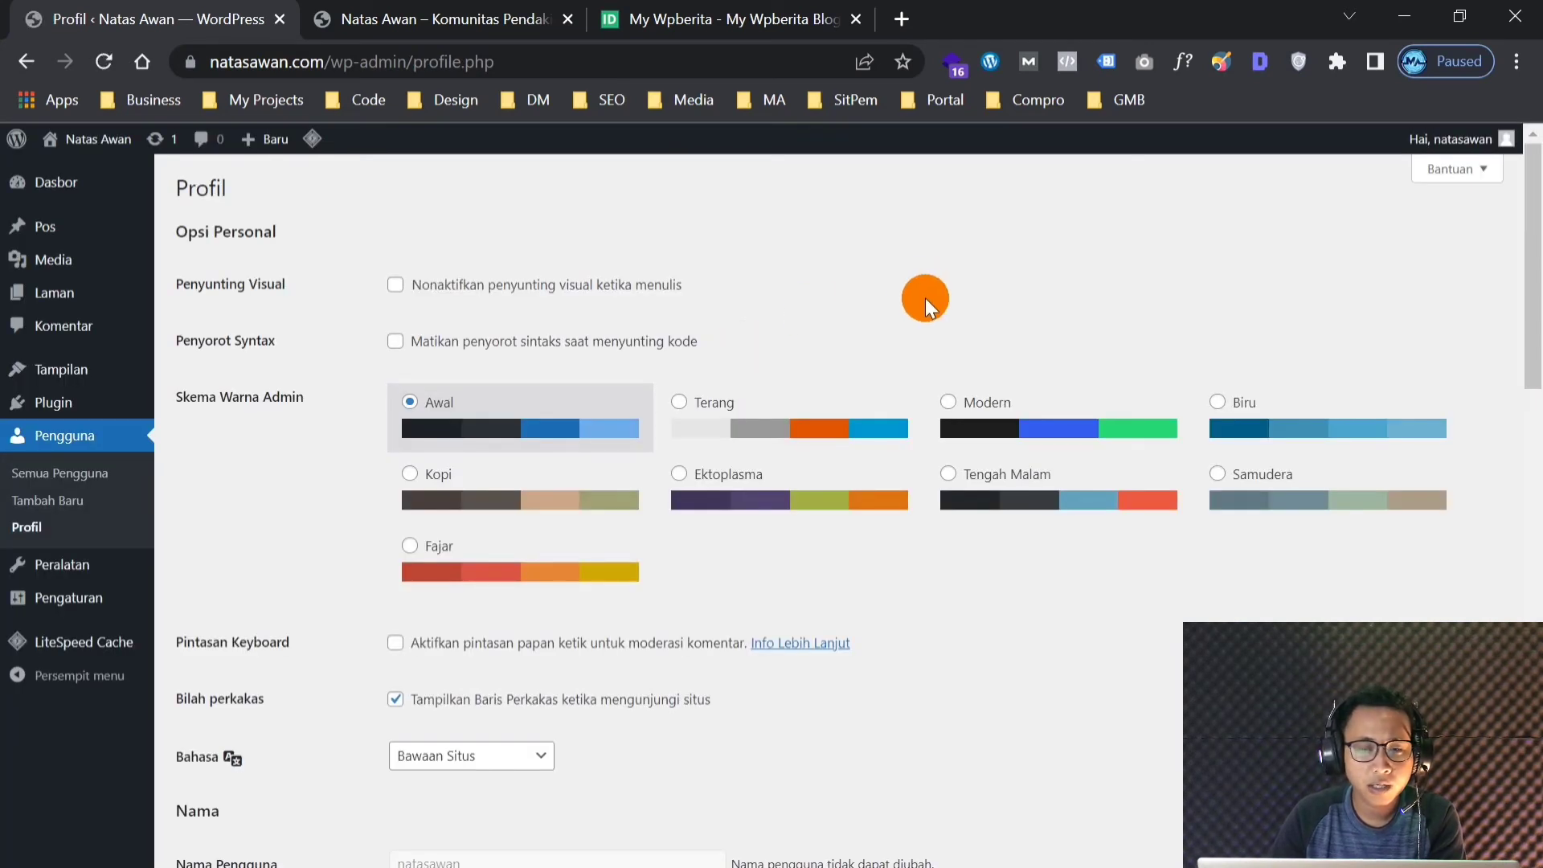
{"action": "scroll", "coordinate": [925, 298], "scroll_direction": "down", "scroll_amount": 2}
{"action": "scroll", "coordinate": [1527, 430], "scroll_direction": "down", "scroll_amount": 3}
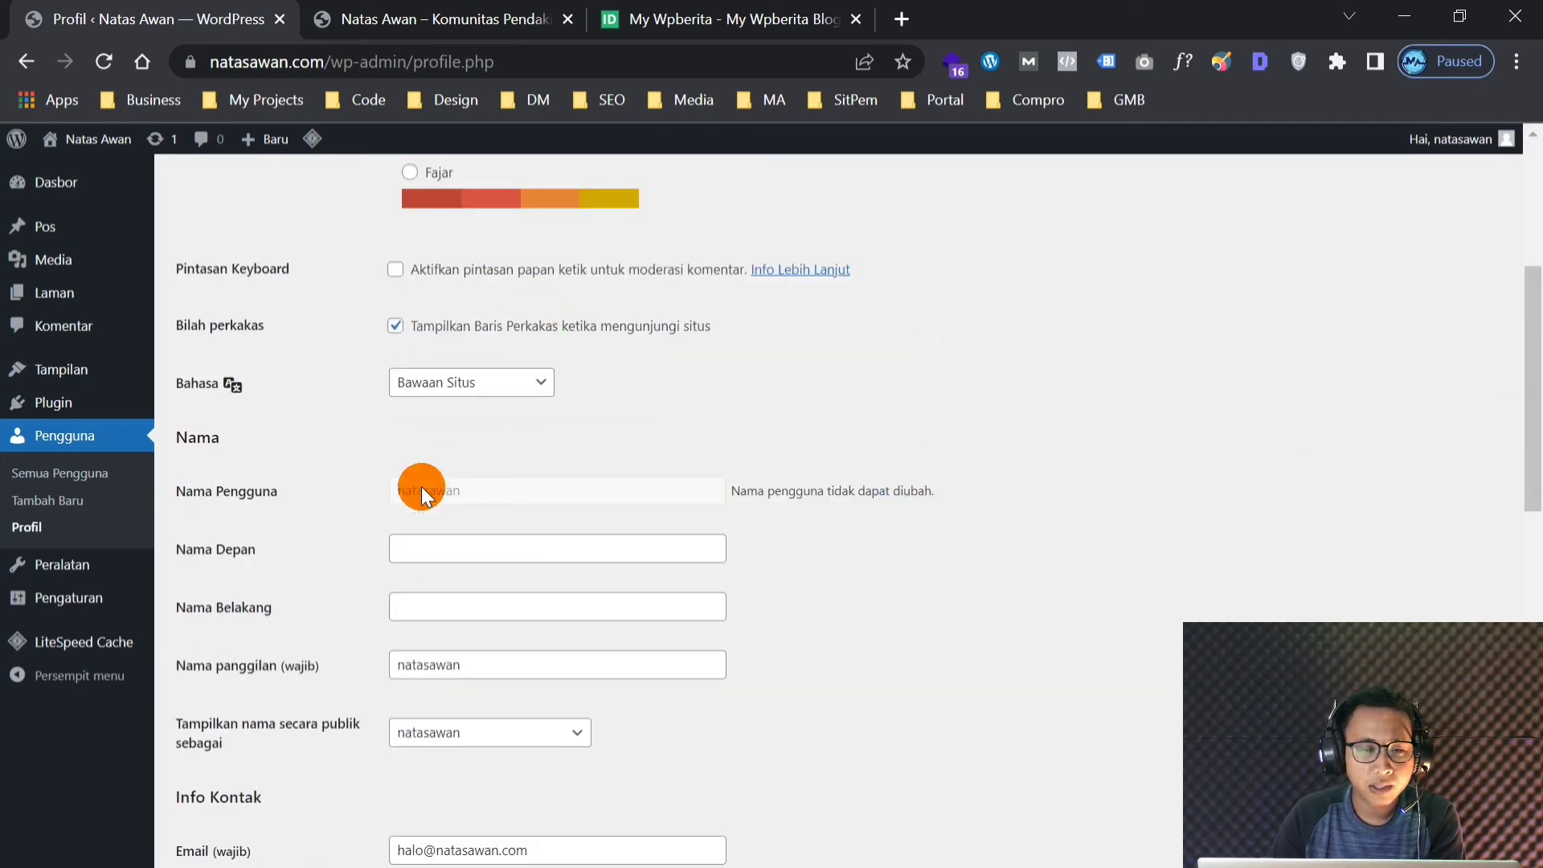
{"action": "scroll", "coordinate": [434, 522], "scroll_direction": "down", "scroll_amount": 3}
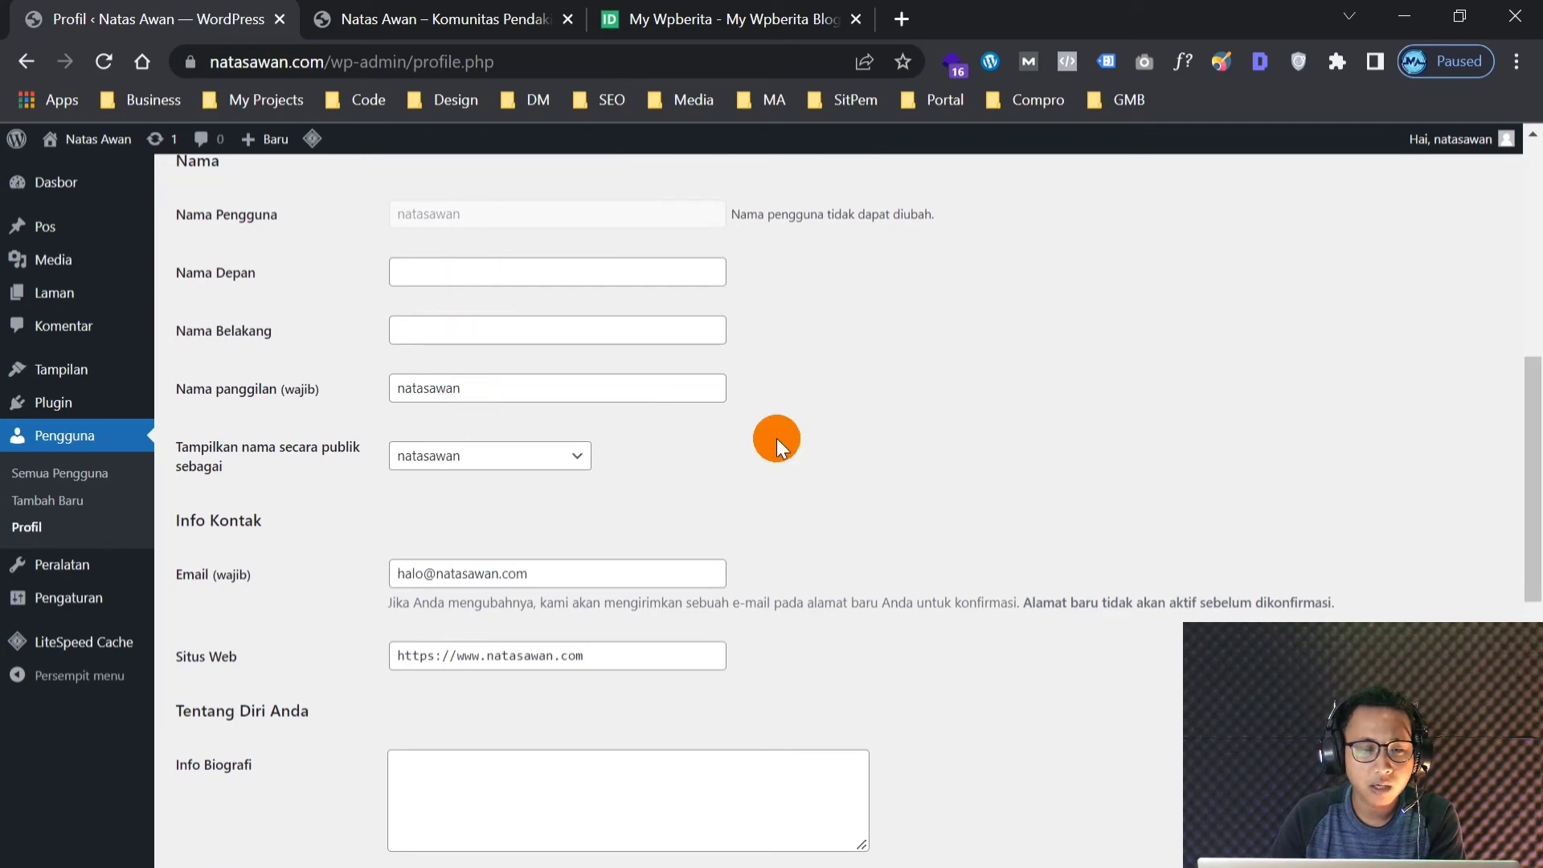
{"action": "scroll", "coordinate": [602, 383], "scroll_direction": "down", "scroll_amount": 2}
{"action": "scroll", "coordinate": [802, 356], "scroll_direction": "down", "scroll_amount": 6}
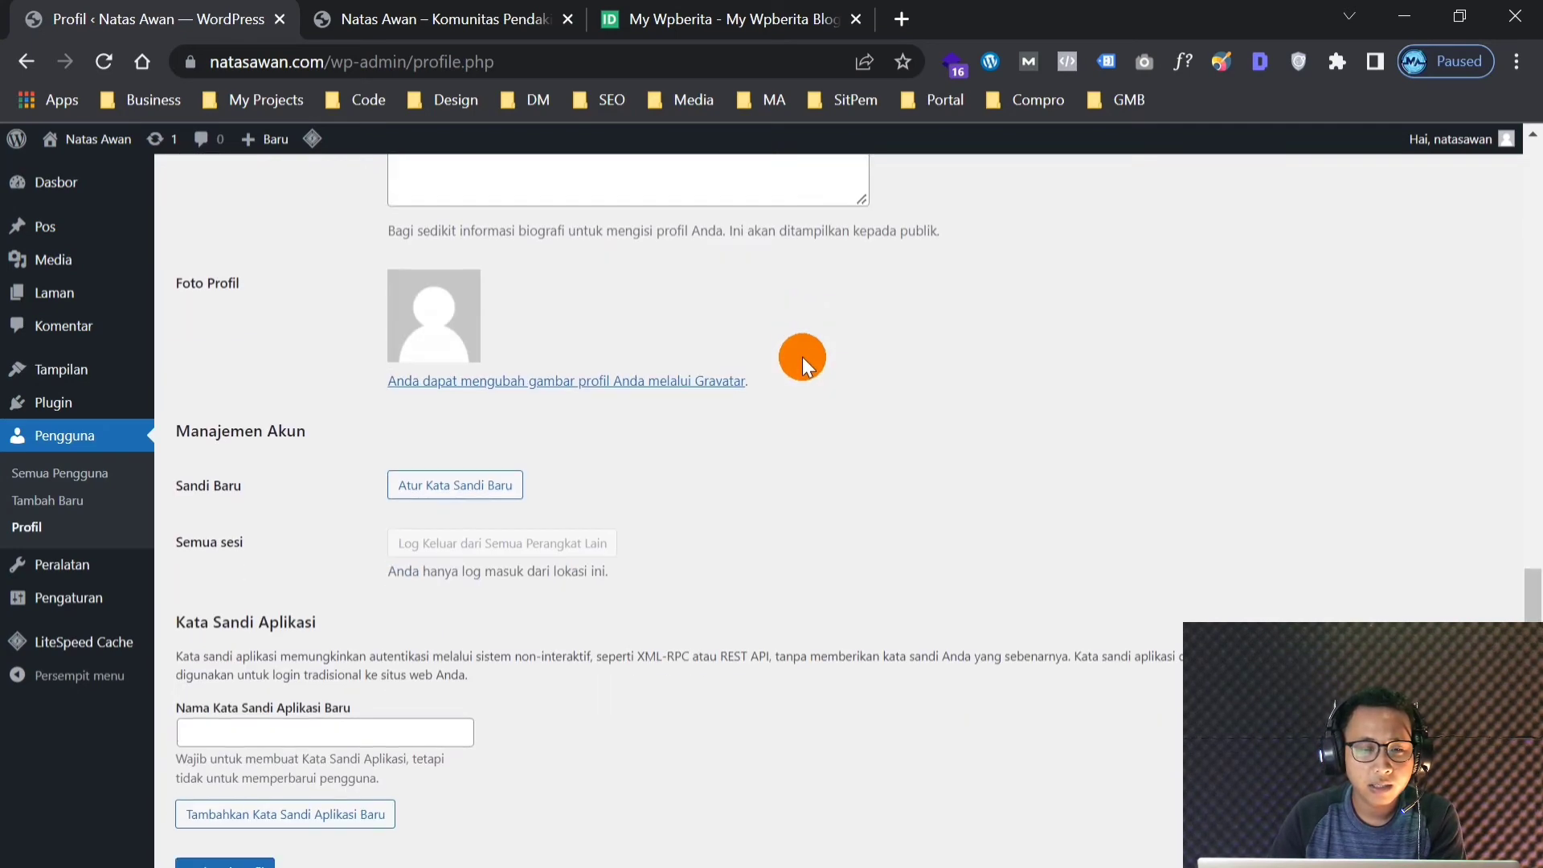
Select Modern as the admin colour scheme in the profile's personal options
{"action": "scroll", "coordinate": [917, 460], "scroll_direction": "up", "scroll_amount": 10}
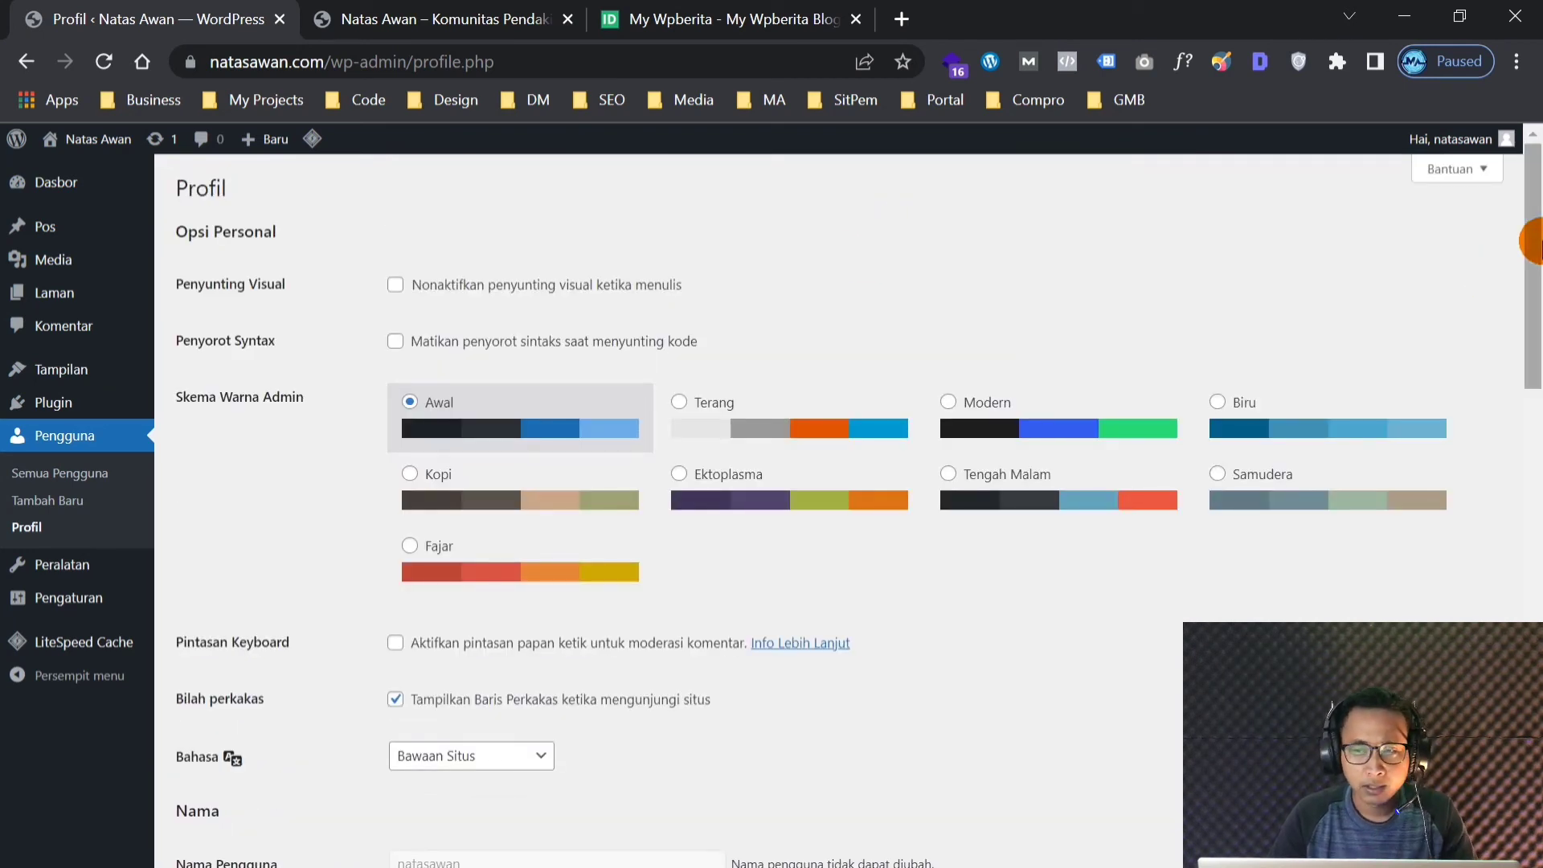
{"action": "scroll", "coordinate": [499, 307], "scroll_direction": "down", "scroll_amount": 1}
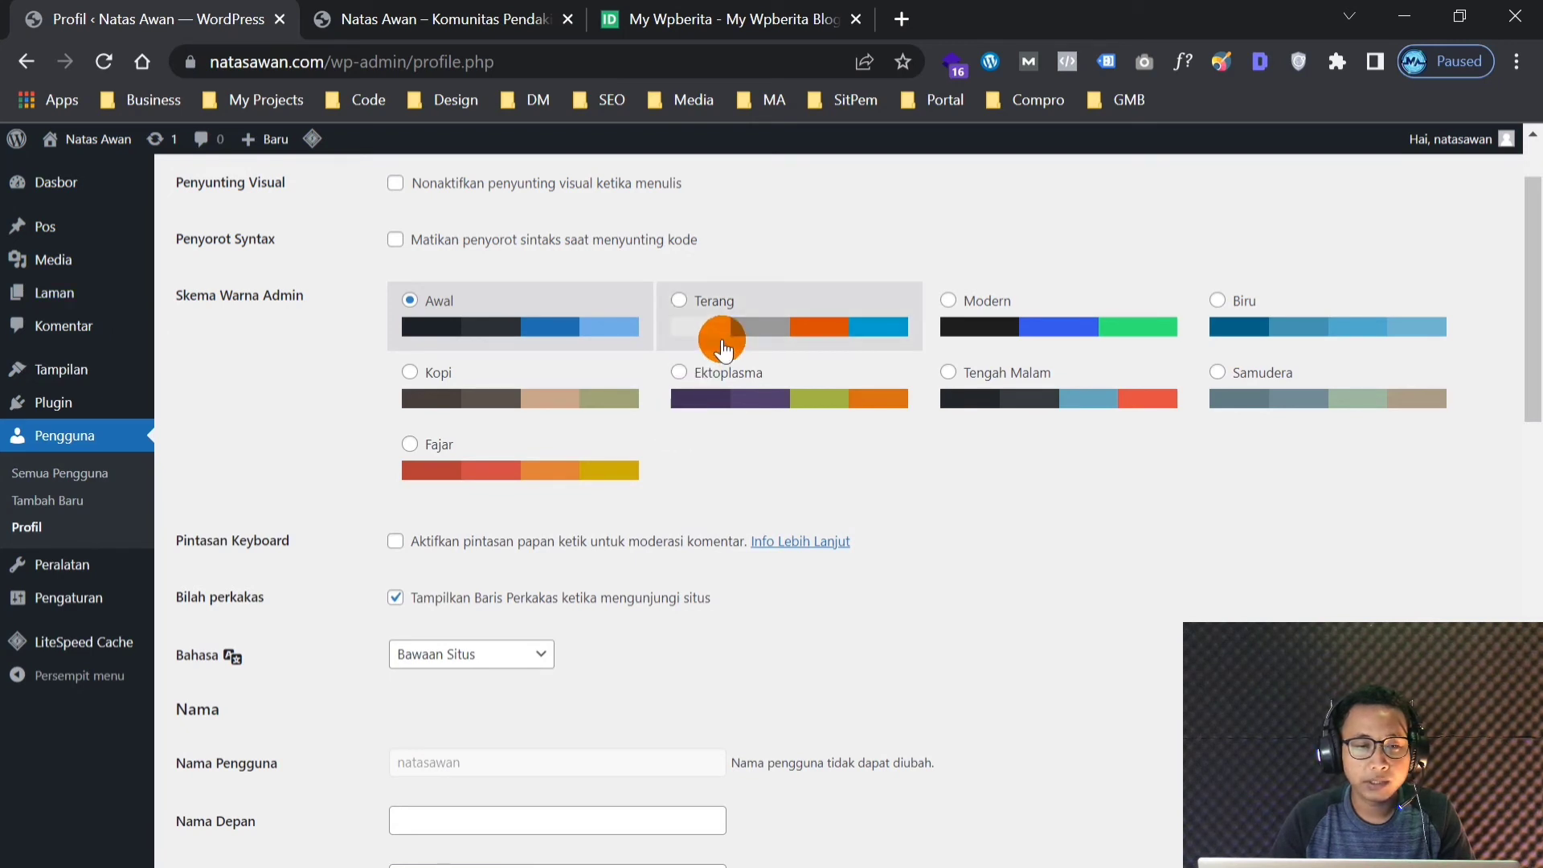
{"action": "left_click", "coordinate": [1081, 334]}
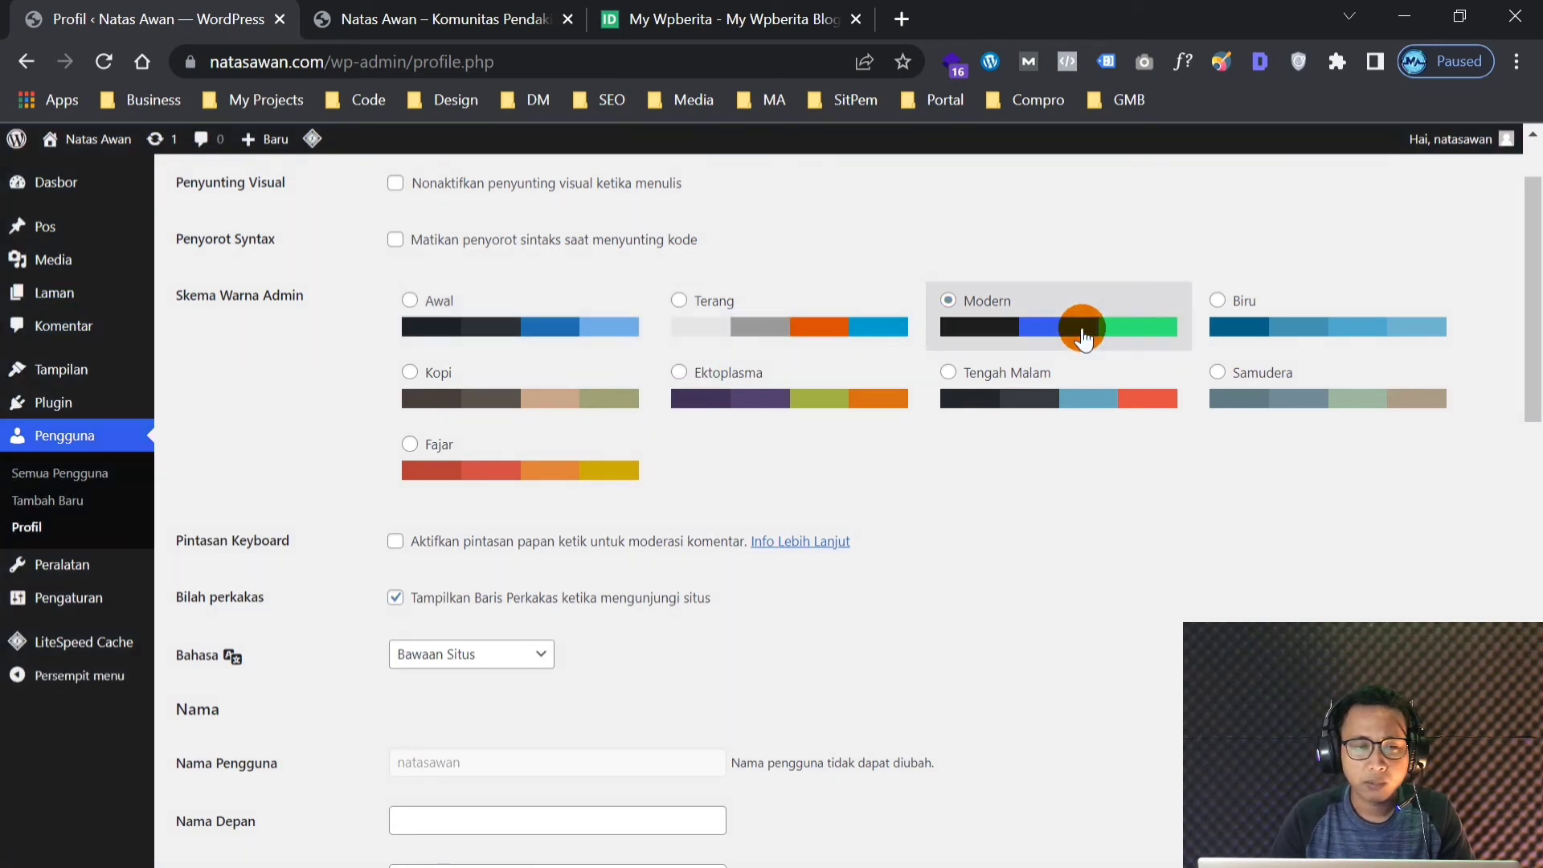
Preview the Kopi, Ektoplasma, Tengah Malam, Samudera and Fajar admin colour schemes, and reselect Modern
{"action": "left_click", "coordinate": [571, 401]}
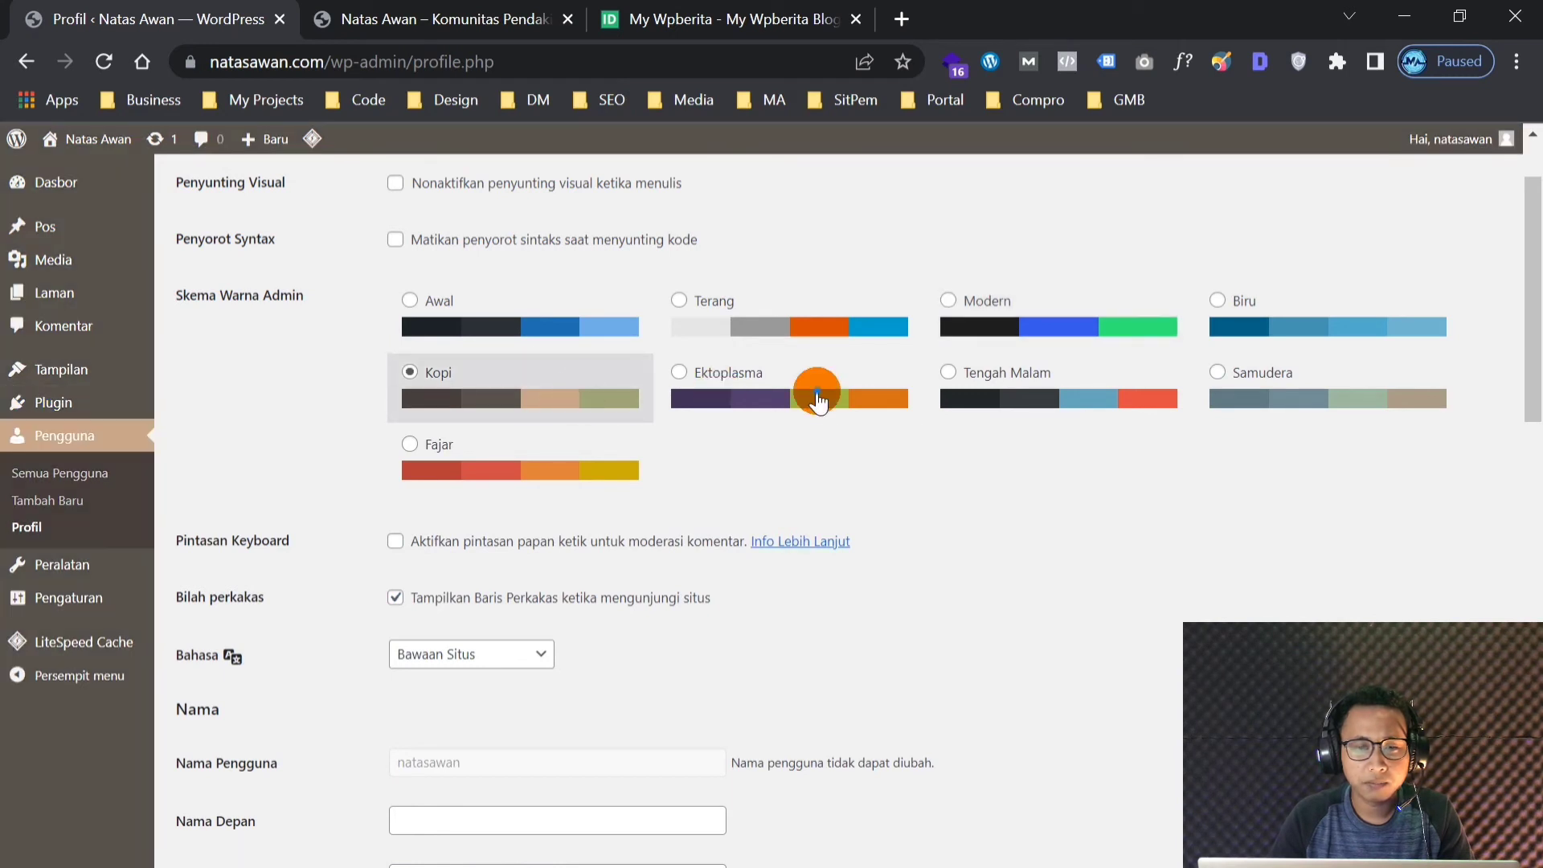
{"action": "left_click", "coordinate": [817, 400]}
{"action": "left_click", "coordinate": [1049, 394]}
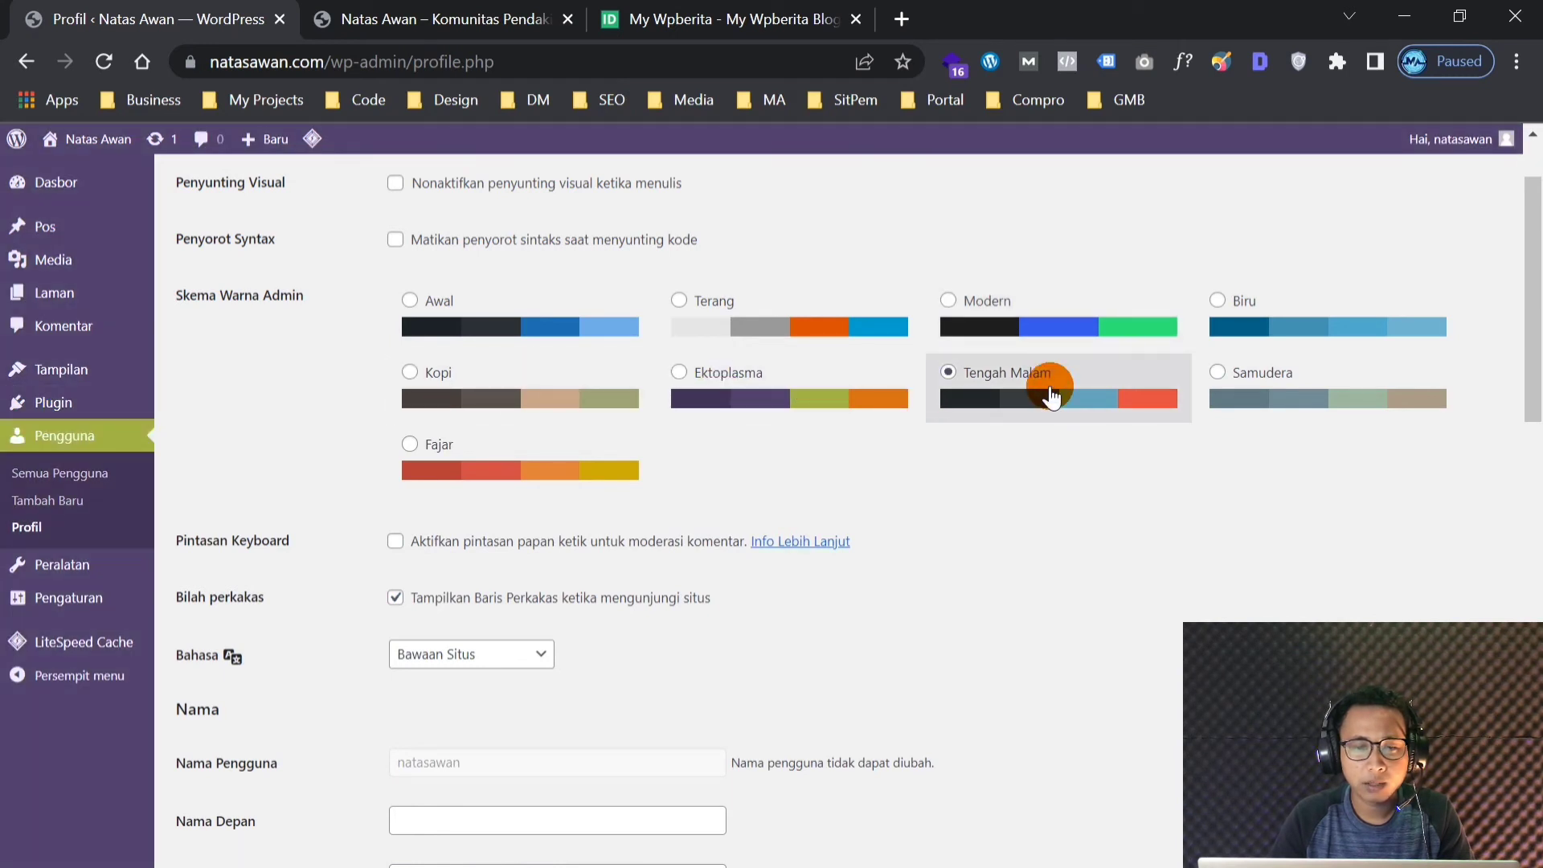
{"action": "left_click", "coordinate": [1278, 379]}
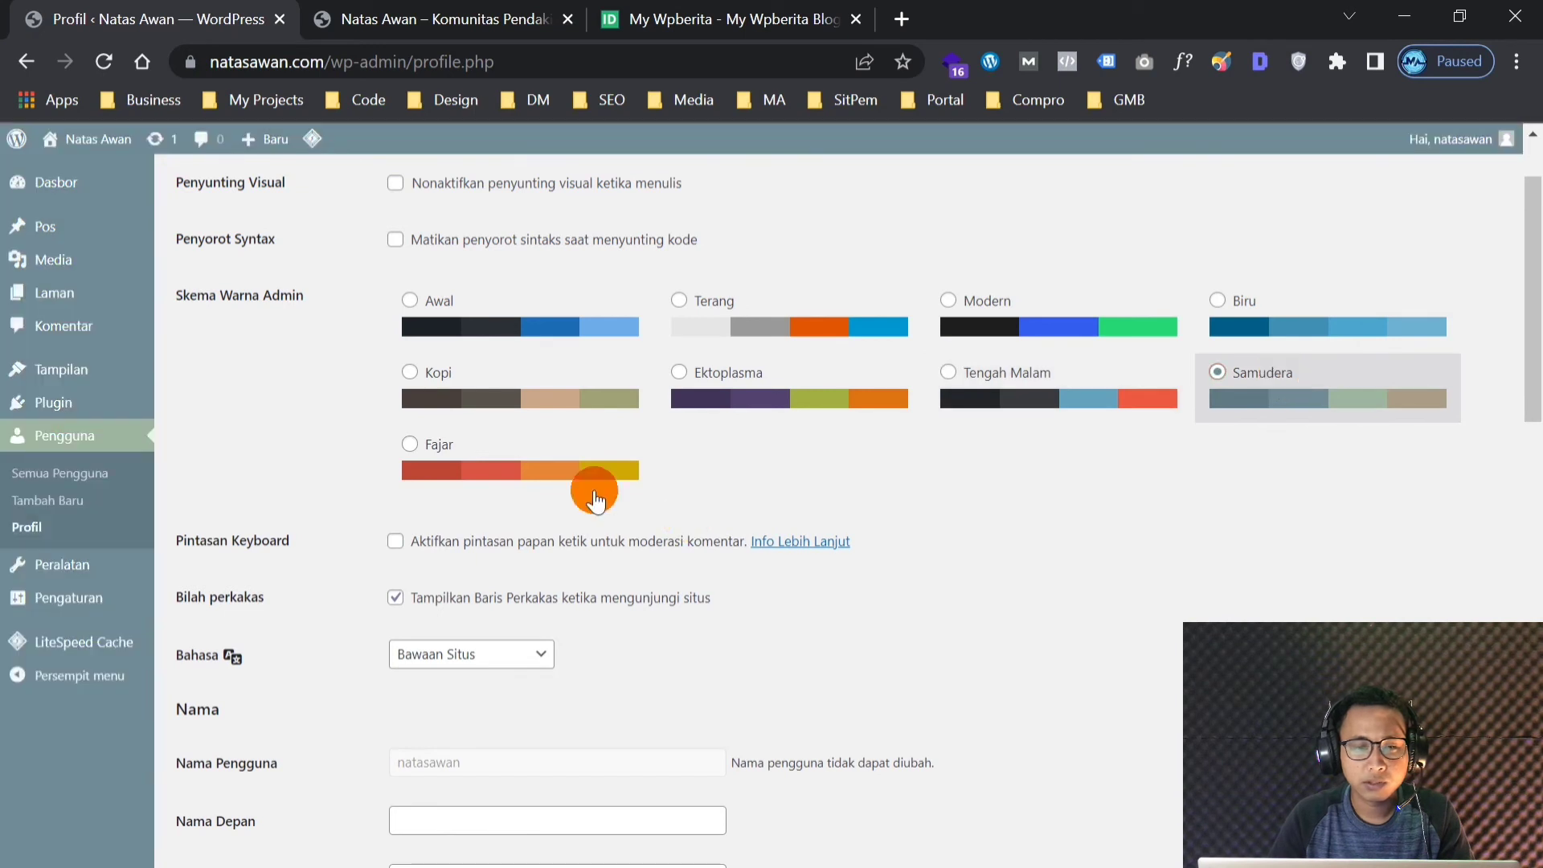
{"action": "left_click", "coordinate": [593, 489]}
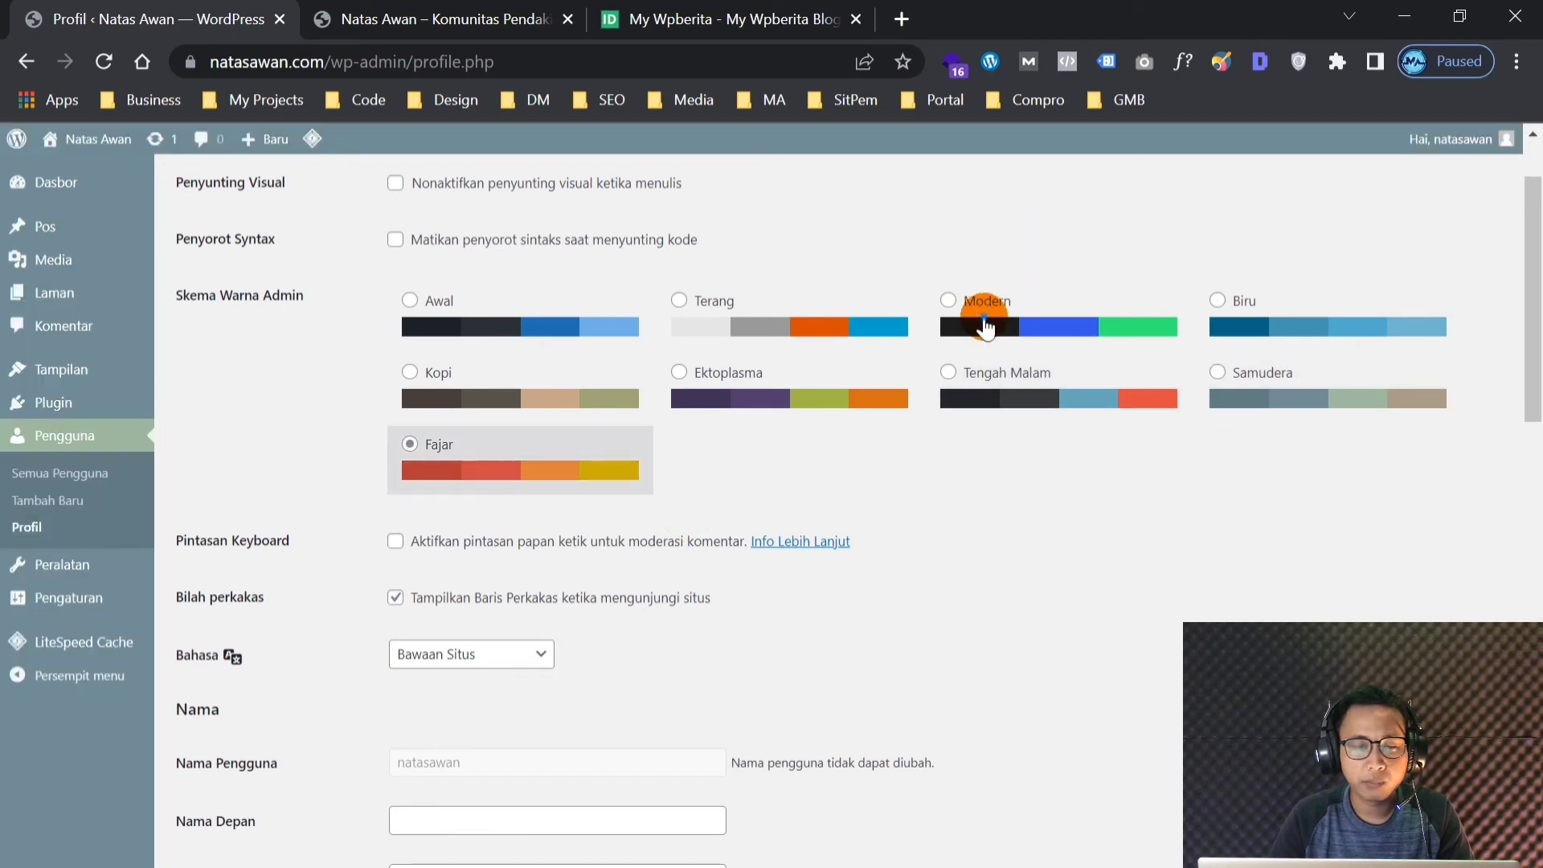
{"action": "left_click", "coordinate": [986, 328]}
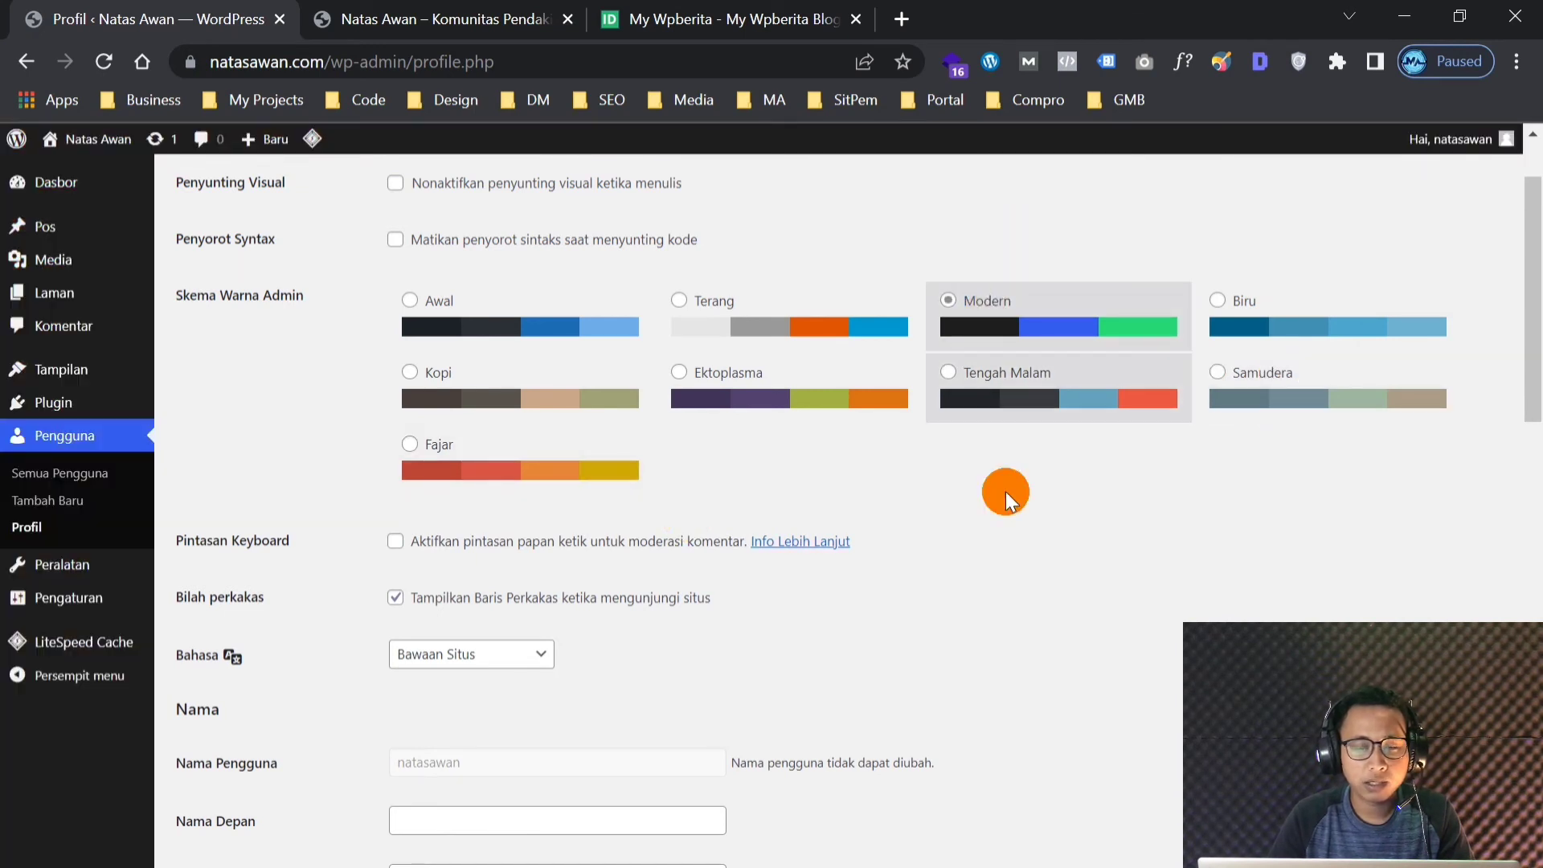
Fill in the profile's first name and last name with the account holder's real name
{"action": "scroll", "coordinate": [1006, 490], "scroll_direction": "down", "scroll_amount": 6}
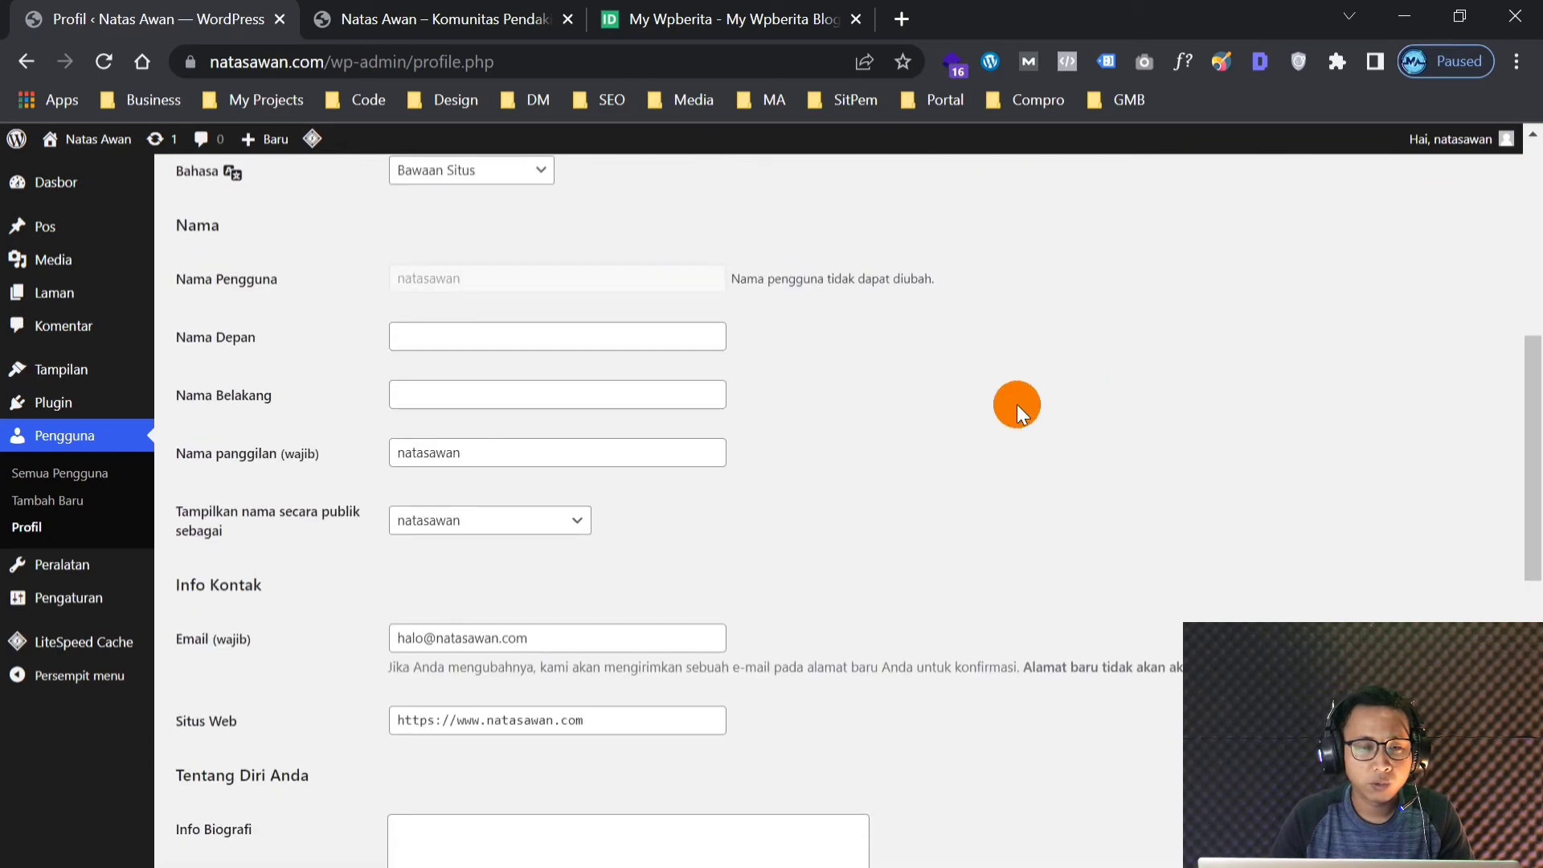
{"action": "left_click", "coordinate": [594, 341]}
{"action": "type", "text": "Mu"}
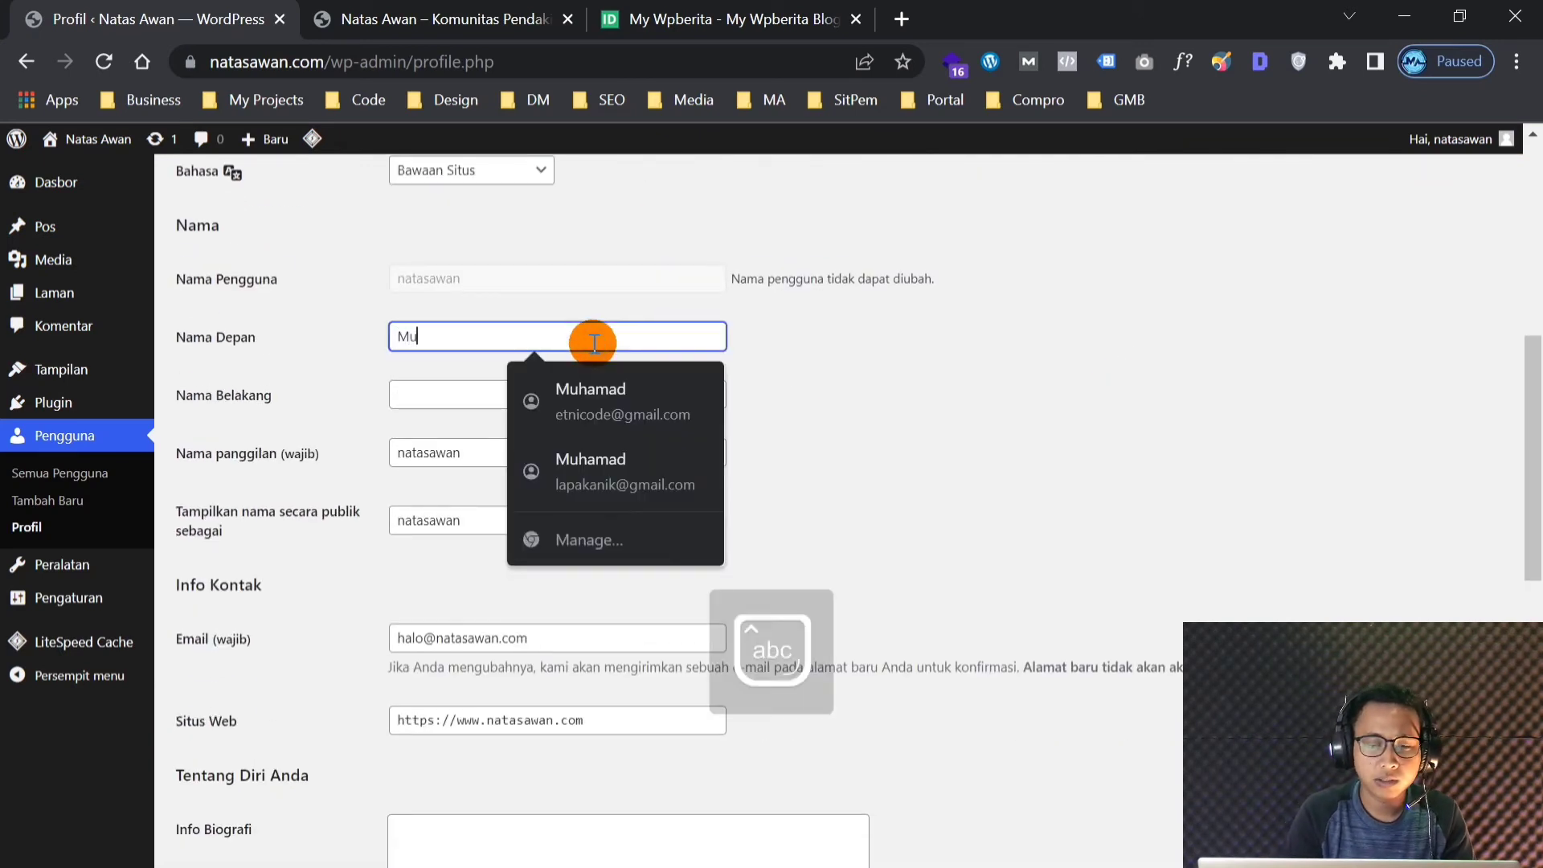
{"action": "type", "text": "hamad"}
{"action": "key", "text": "Tab"}
{"action": "type", "text": "Anik"}
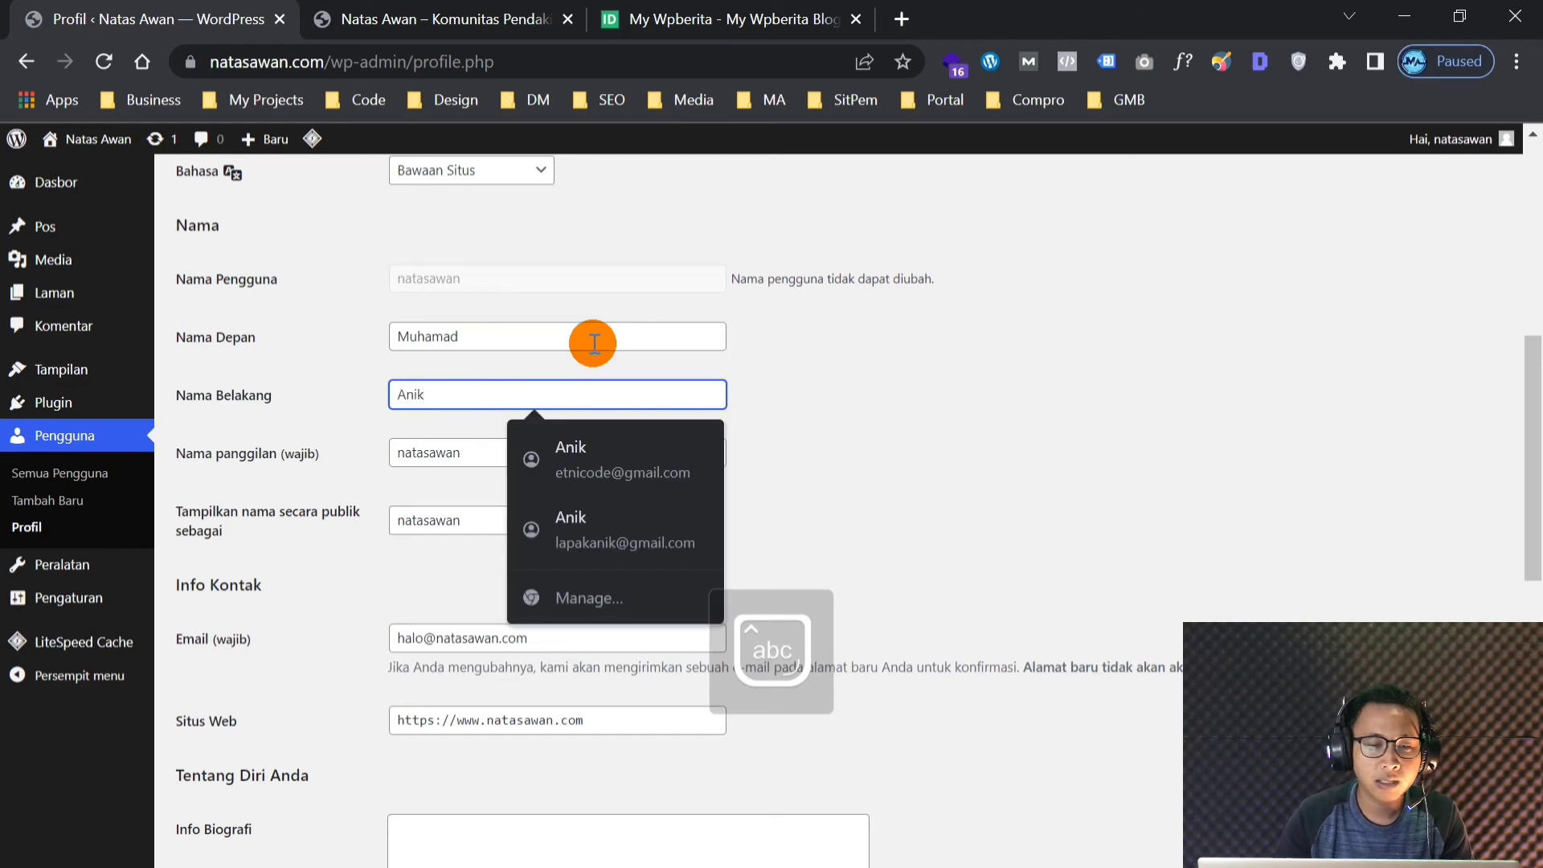
{"action": "left_click", "coordinate": [885, 398]}
Set the publicly displayed name to the account holder's first name followed by the last name
{"action": "scroll", "coordinate": [885, 398], "scroll_direction": "down", "scroll_amount": 2}
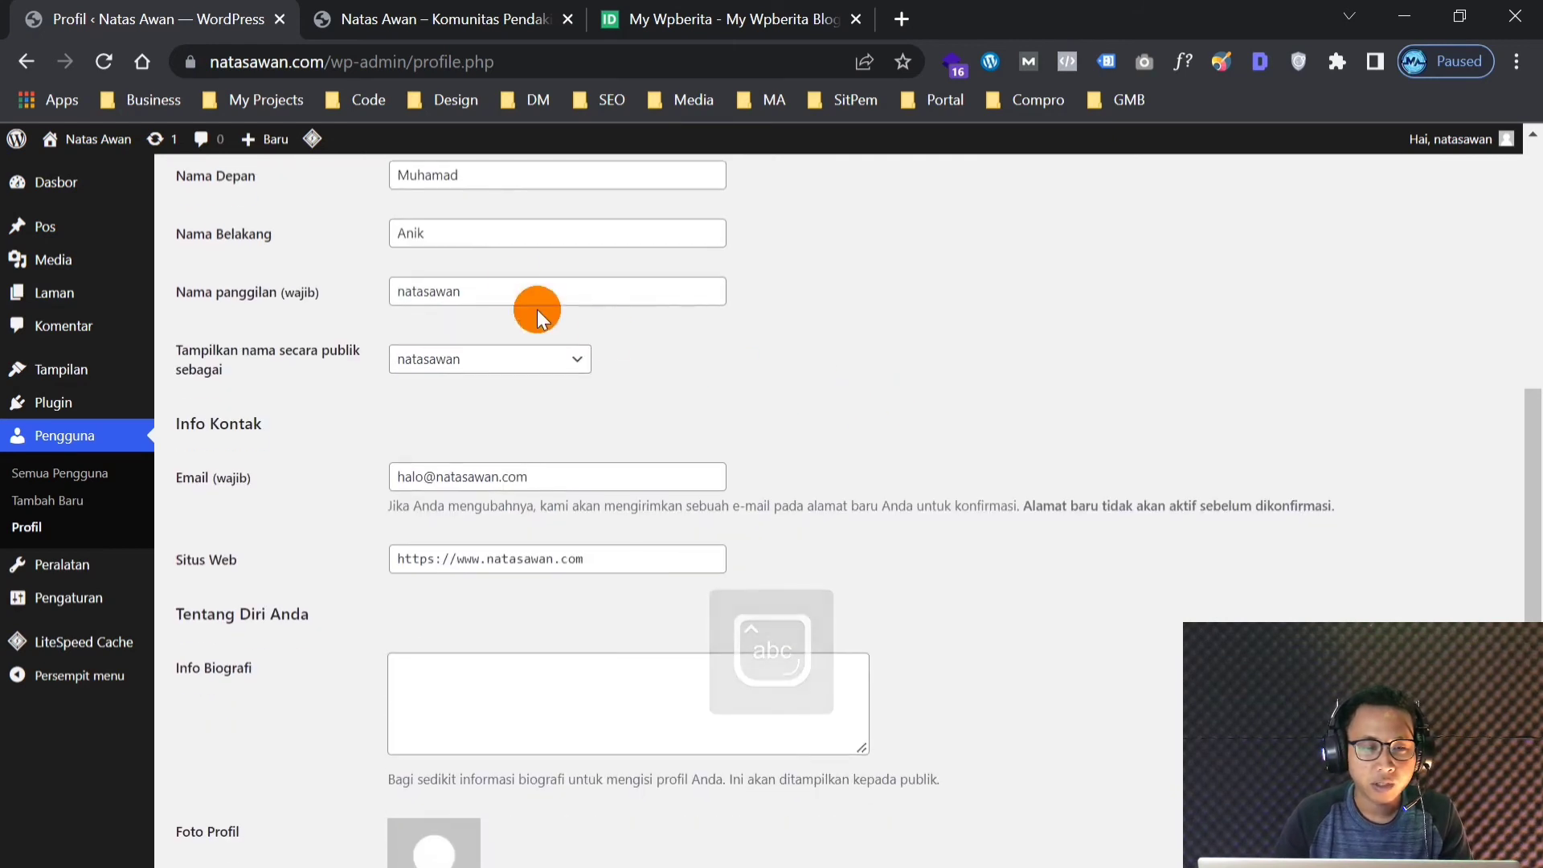
{"action": "left_click", "coordinate": [497, 293]}
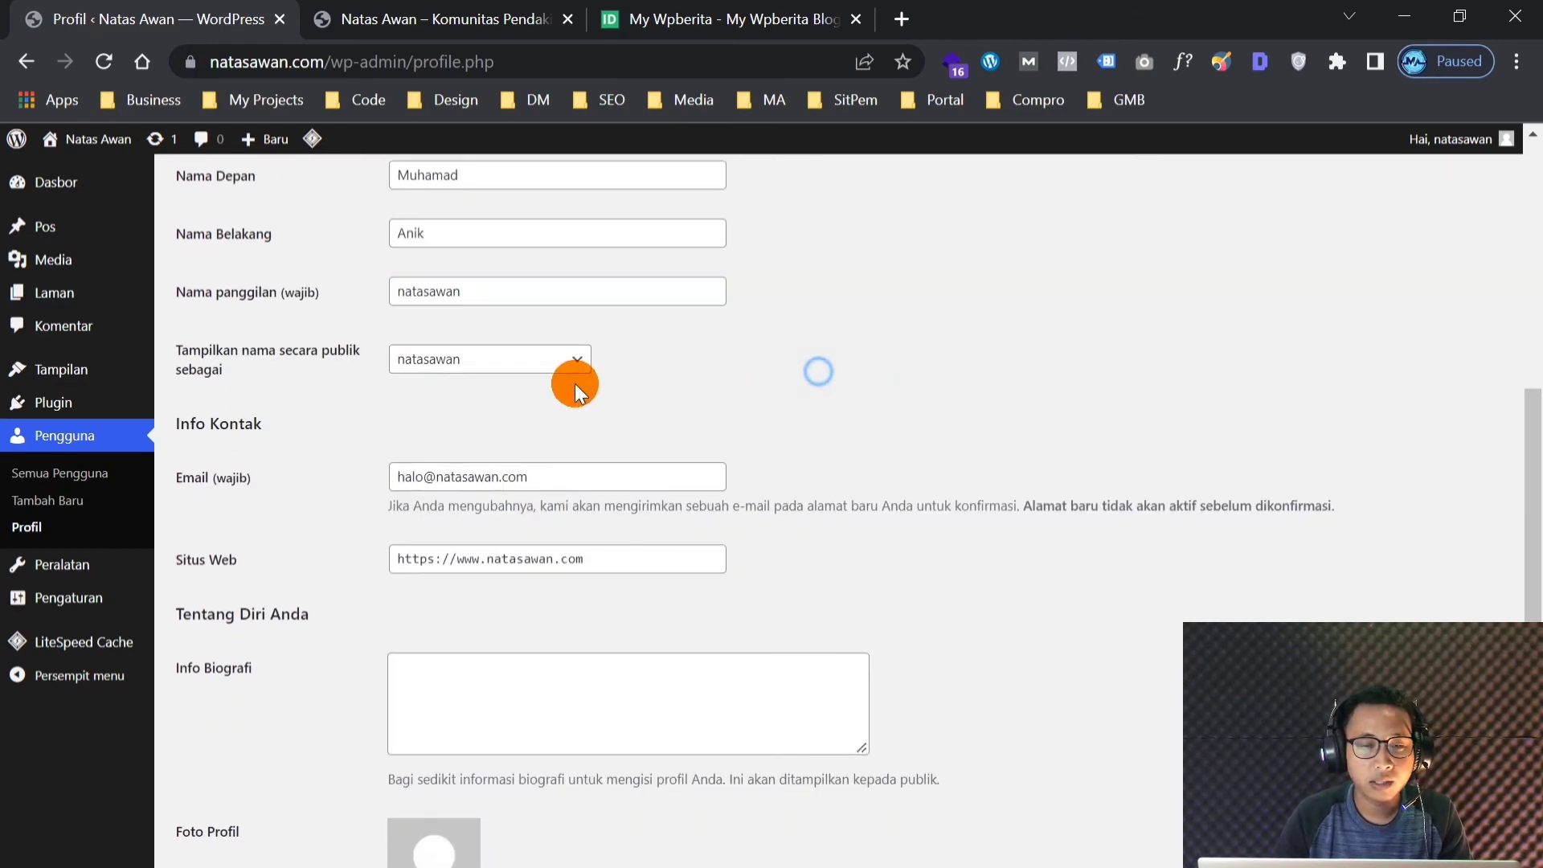
{"action": "left_click", "coordinate": [565, 366]}
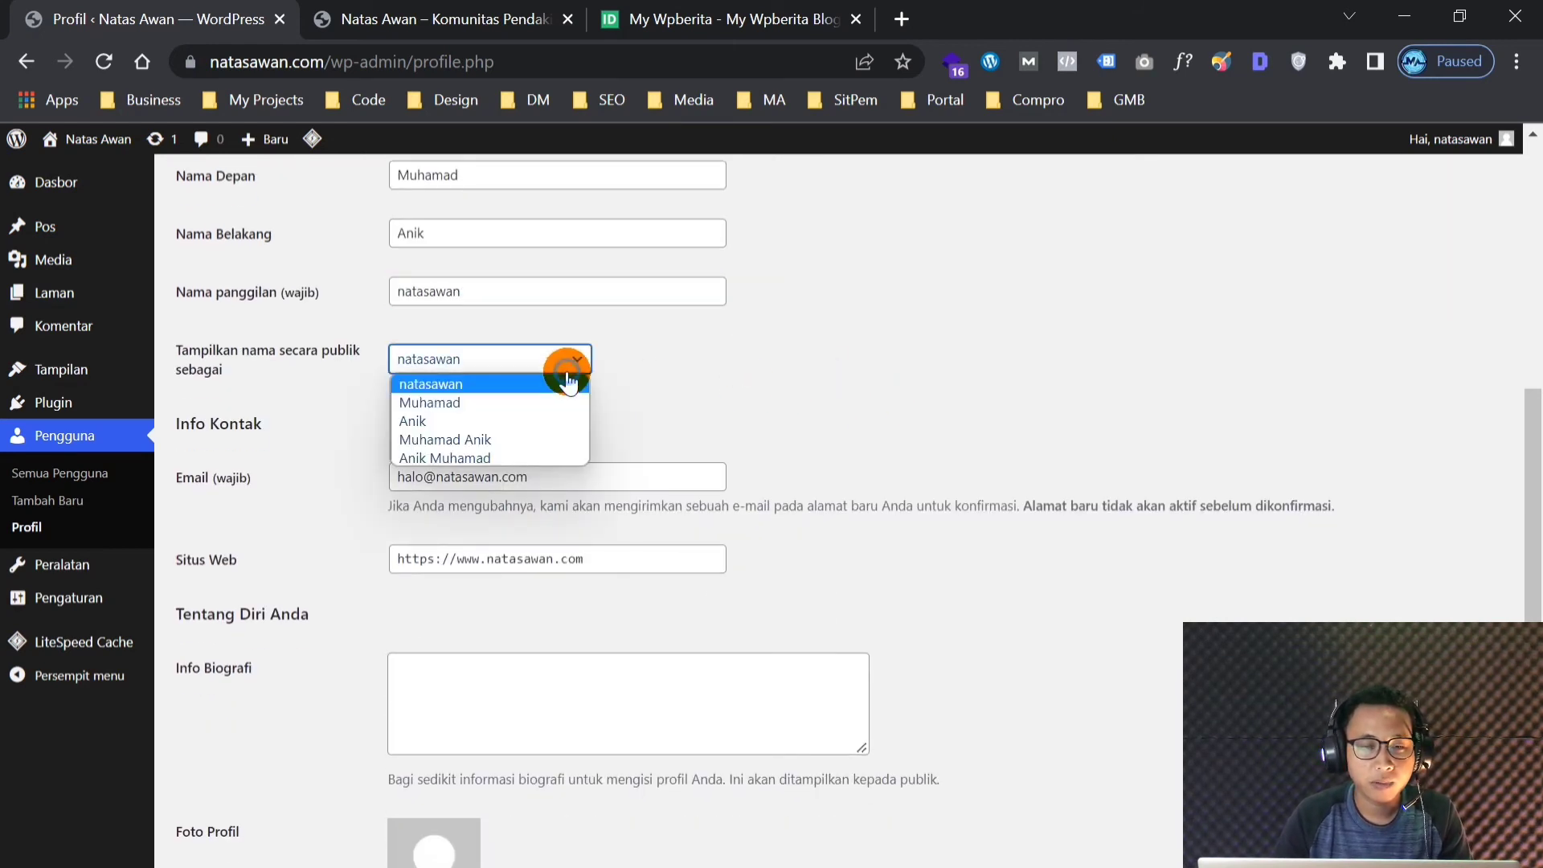
{"action": "left_click", "coordinate": [446, 442]}
Change the profile's first name to Natas and last name to Awan, and display the name publicly as Natas Awan
{"action": "scroll", "coordinate": [1164, 393], "scroll_direction": "up", "scroll_amount": 2}
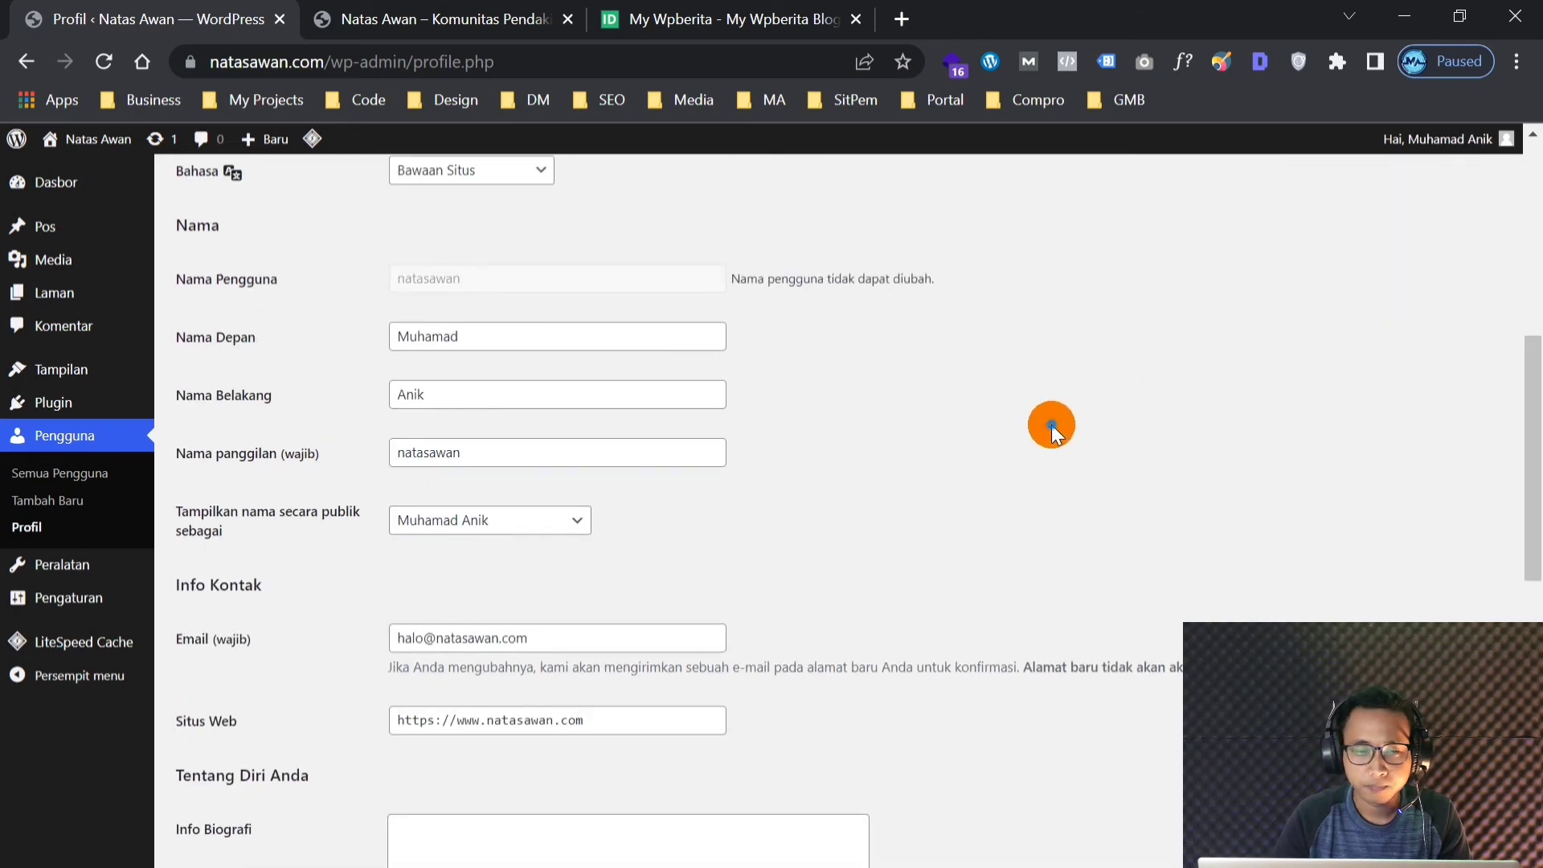
{"action": "left_click", "coordinate": [579, 330]}
{"action": "key", "text": "ctrl+a"}
{"action": "type", "text": "Nat"}
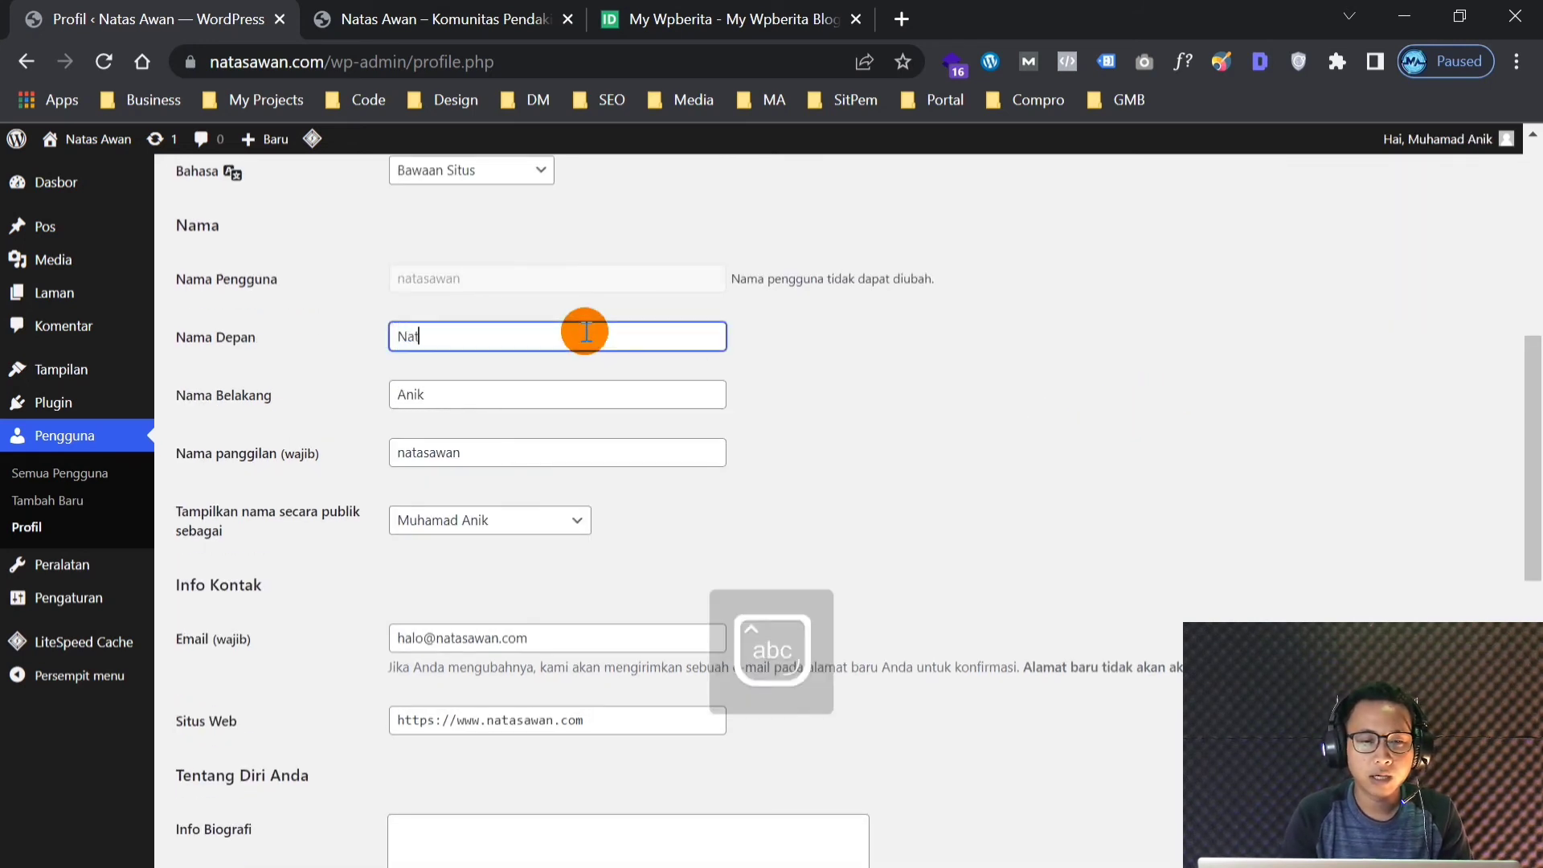
{"action": "key", "text": "Tab"}
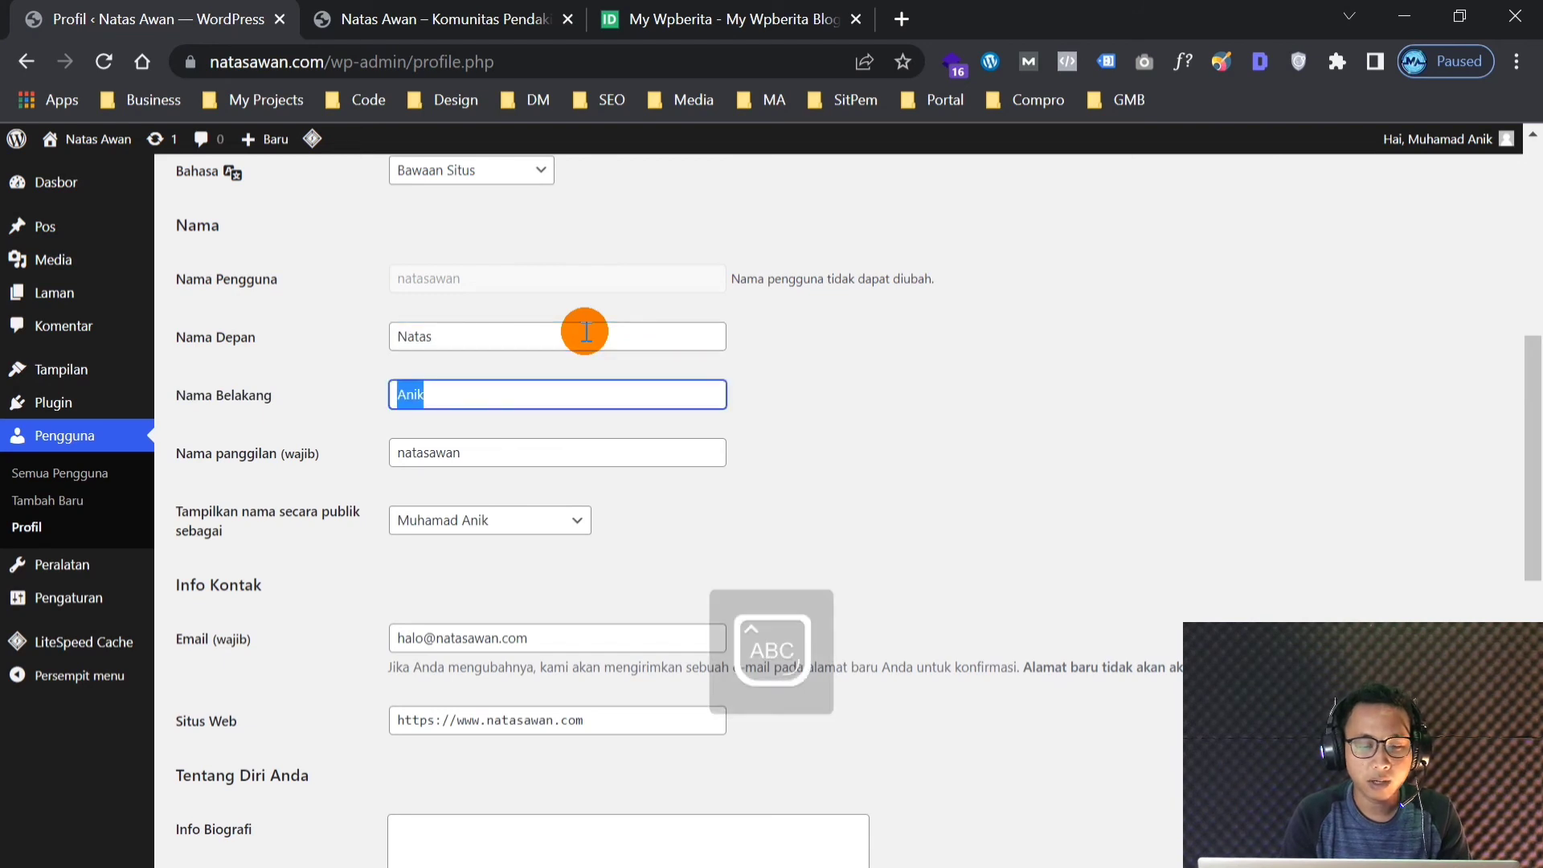
{"action": "type", "text": "Awan"}
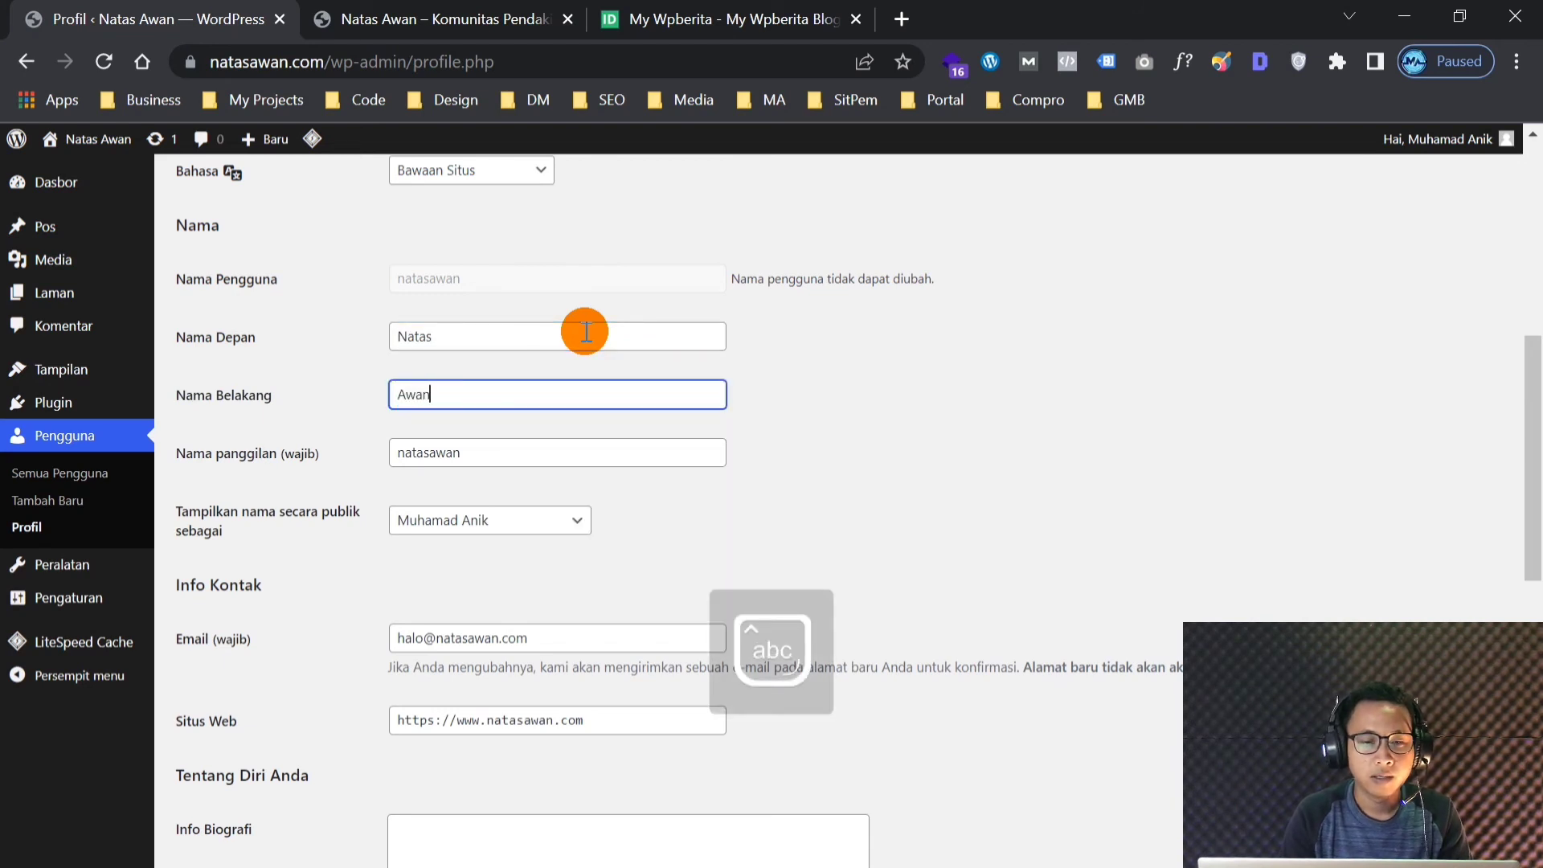
{"action": "left_click", "coordinate": [548, 531]}
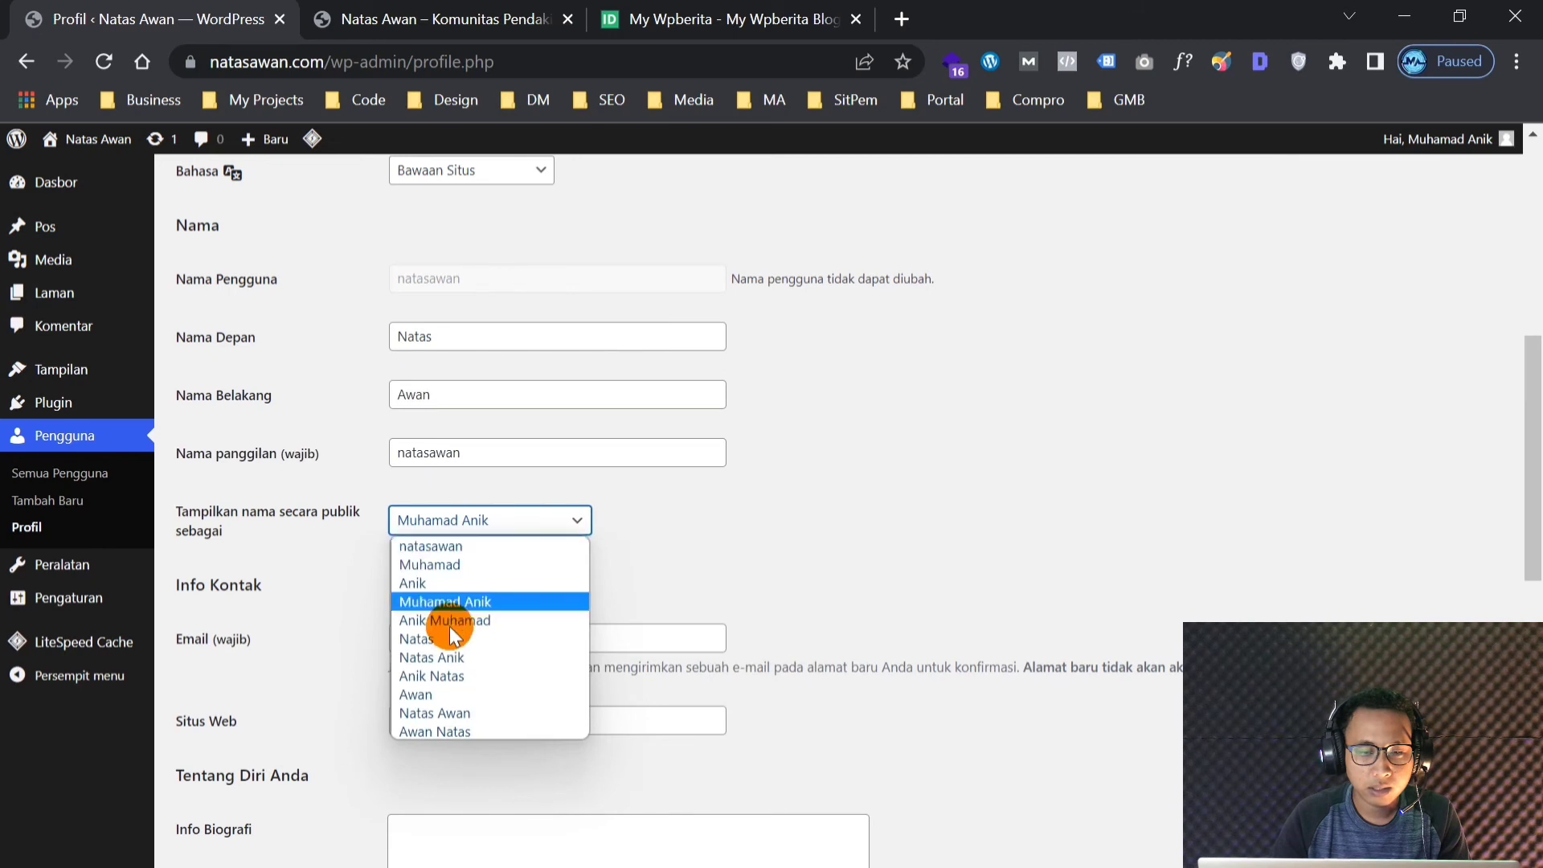
{"action": "left_click", "coordinate": [440, 712]}
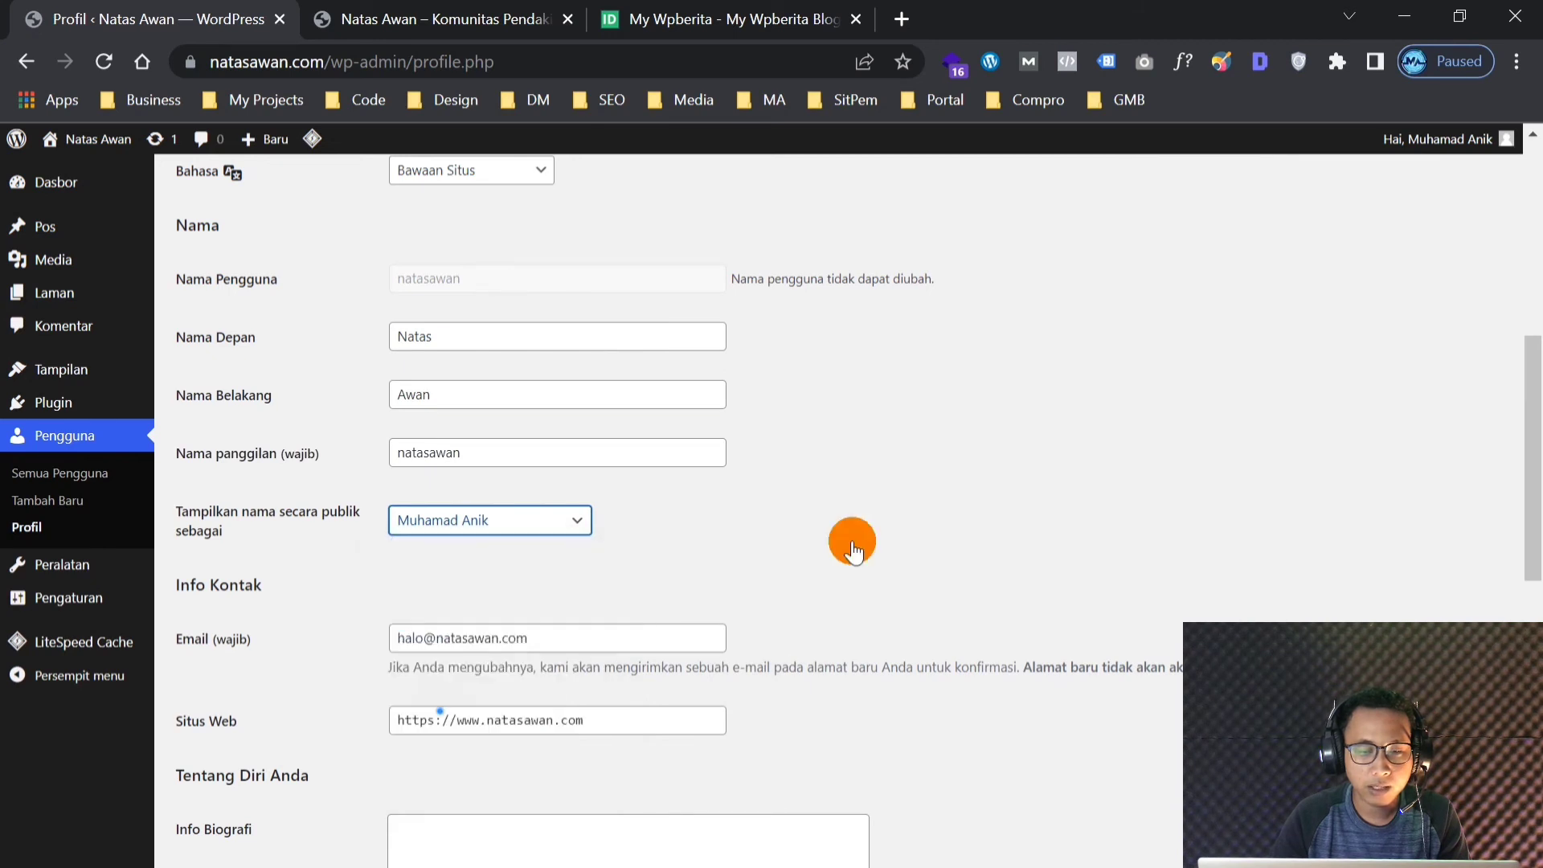
Enter "Komunitas Pendaki Gunung Natas Awan Indonesia" as the biographical info in the user profile
{"action": "scroll", "coordinate": [1137, 448], "scroll_direction": "down", "scroll_amount": 2}
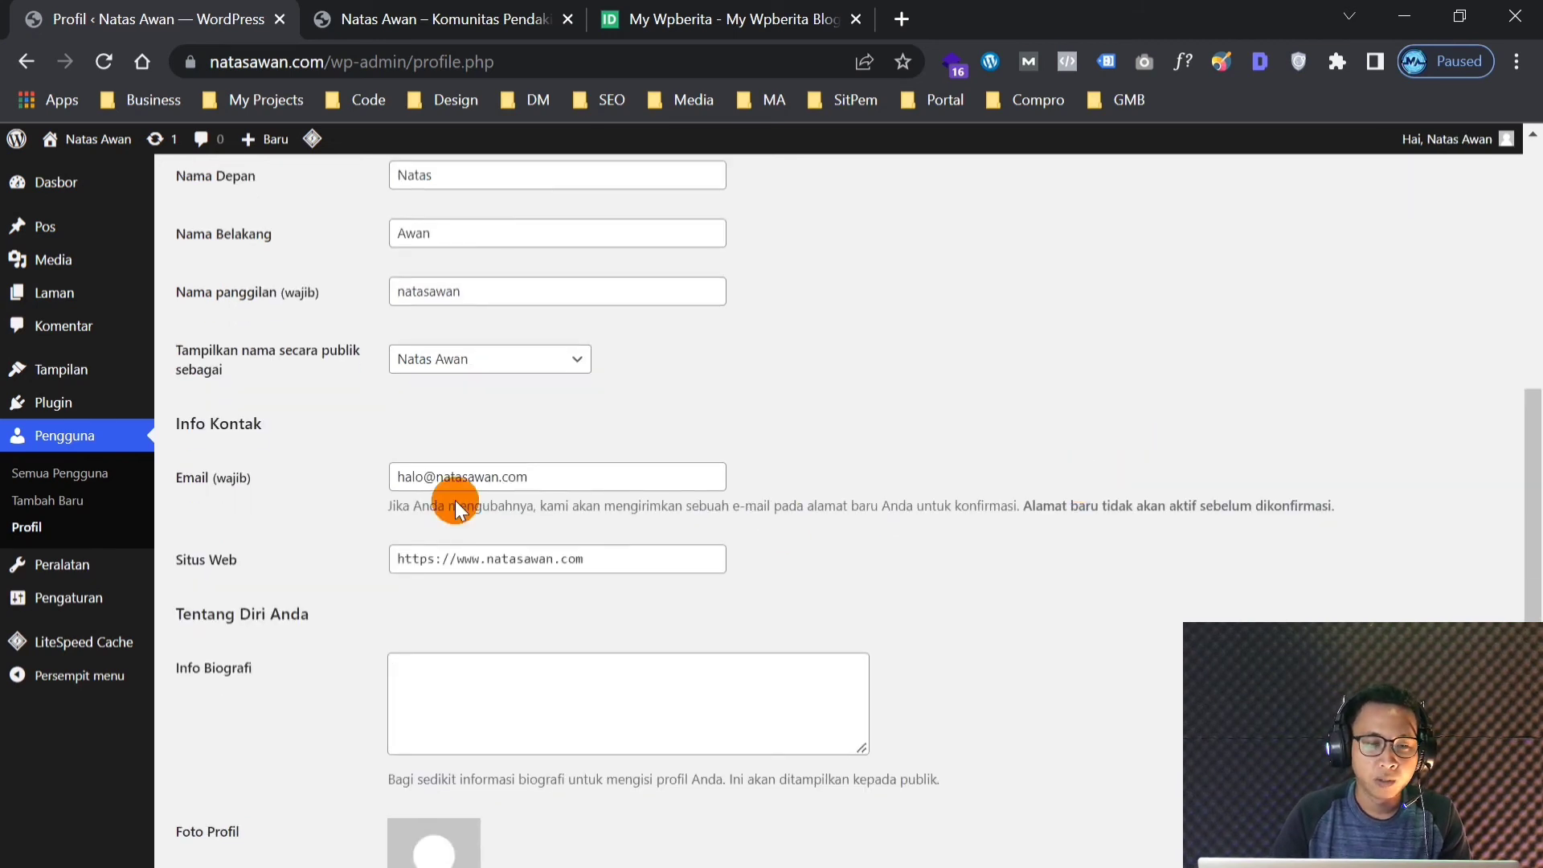
{"action": "scroll", "coordinate": [542, 527], "scroll_direction": "down", "scroll_amount": 2}
{"action": "left_click", "coordinate": [535, 533]}
{"action": "type", "text": "K"}
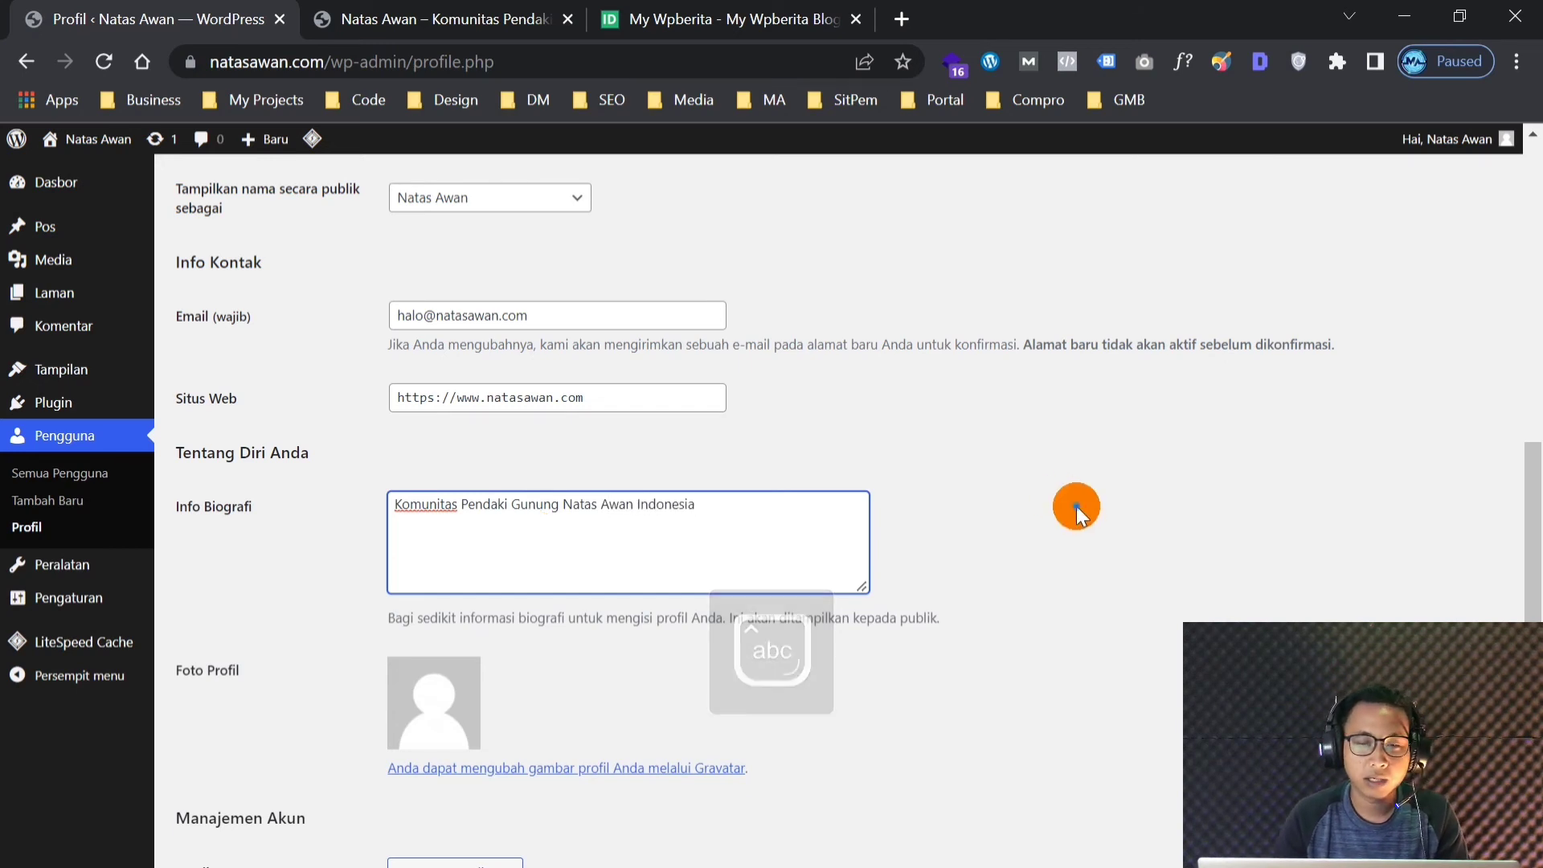
{"action": "left_click", "coordinate": [1077, 504]}
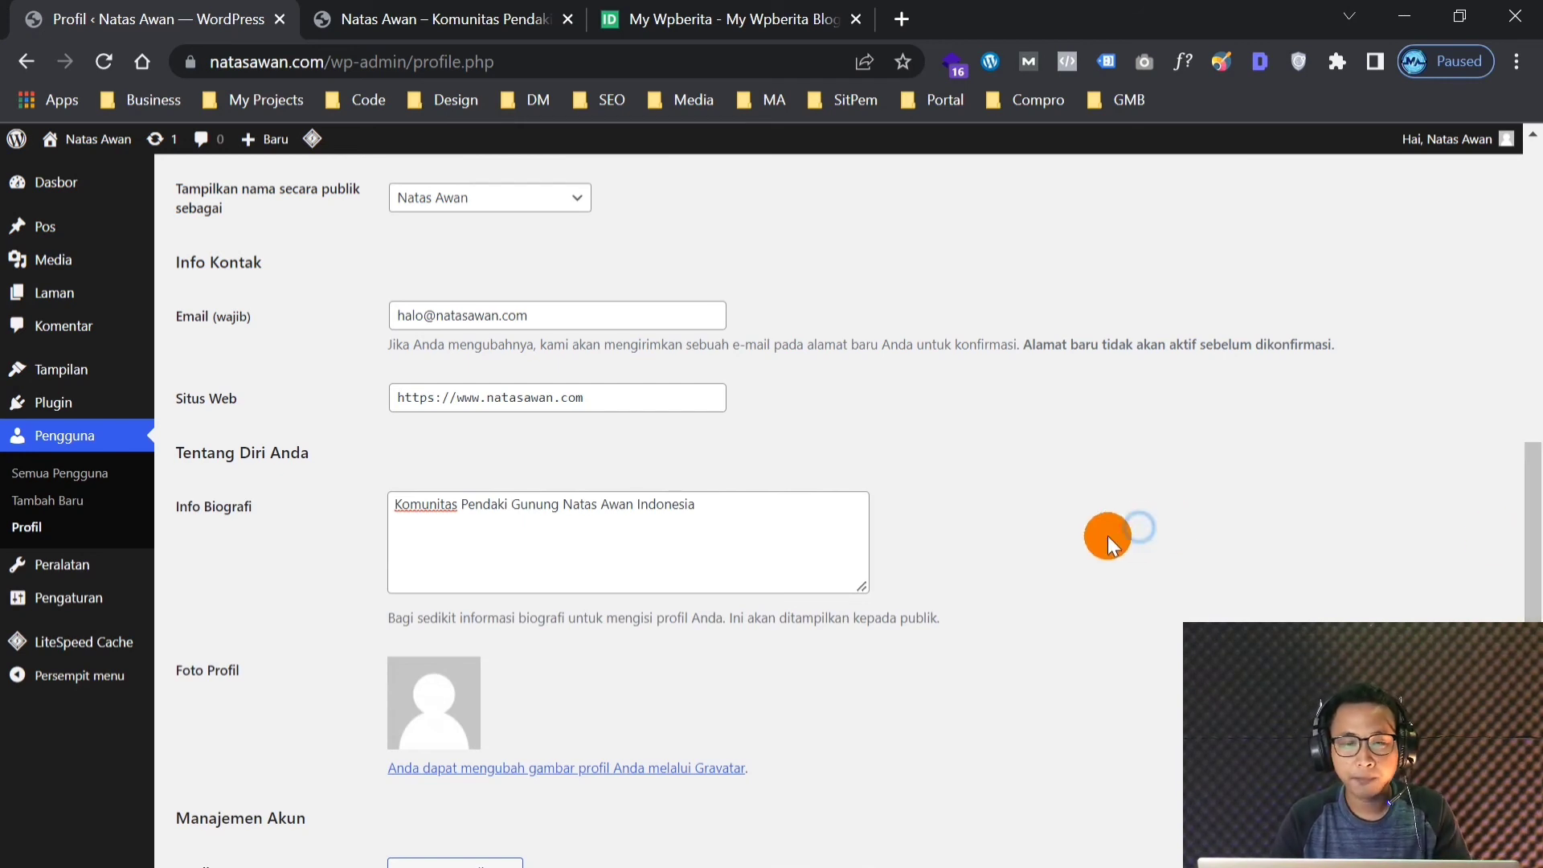
Review the photo and account management sections, save the updated profile, and check the name in the admin greeting
{"action": "scroll", "coordinate": [1082, 505], "scroll_direction": "down", "scroll_amount": 4}
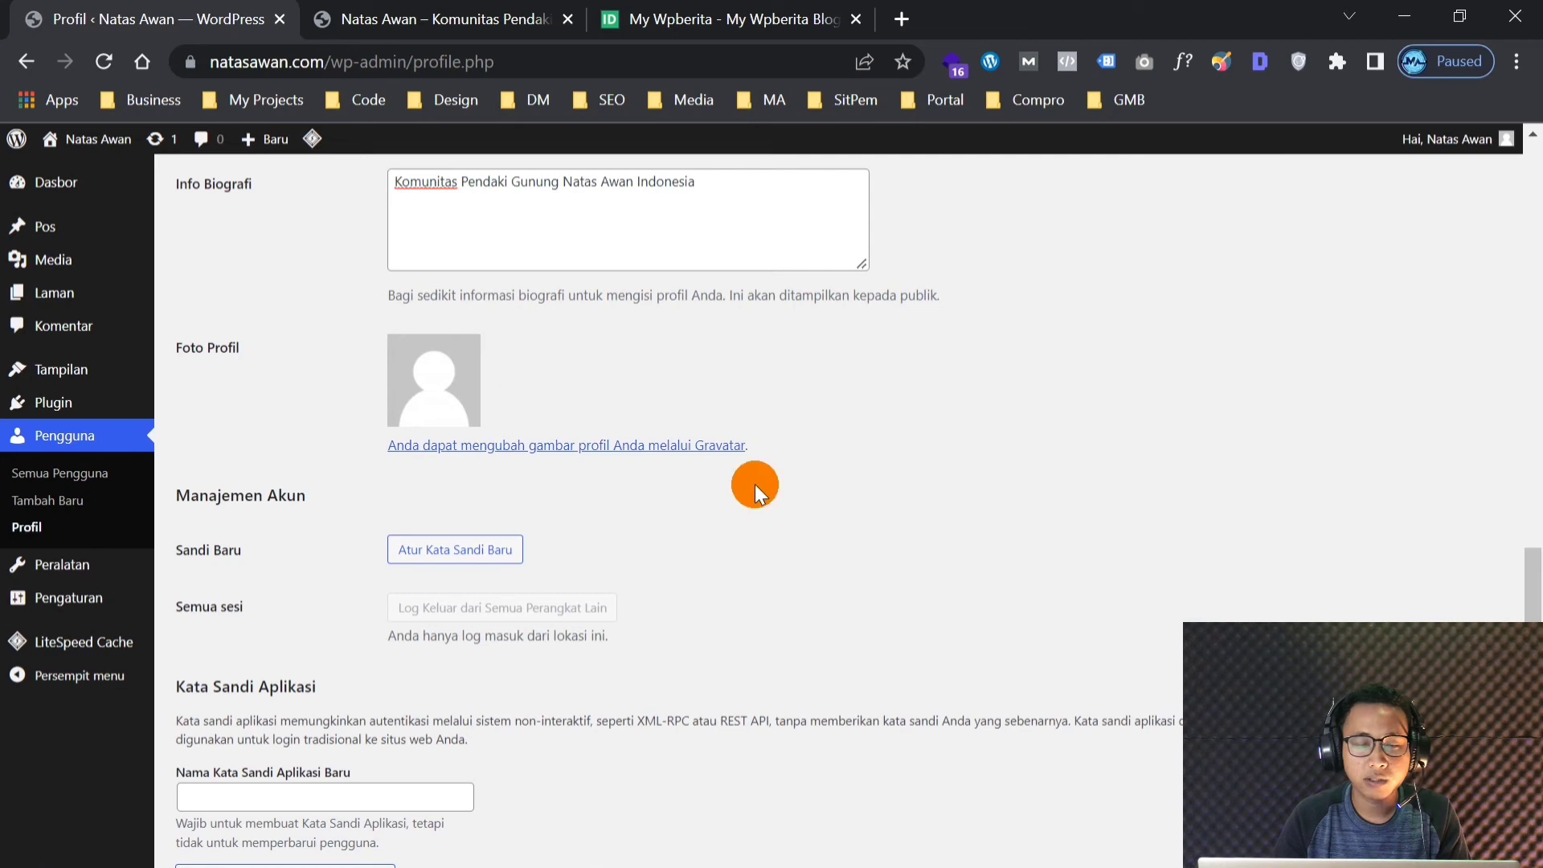
{"action": "scroll", "coordinate": [1016, 566], "scroll_direction": "down", "scroll_amount": 2}
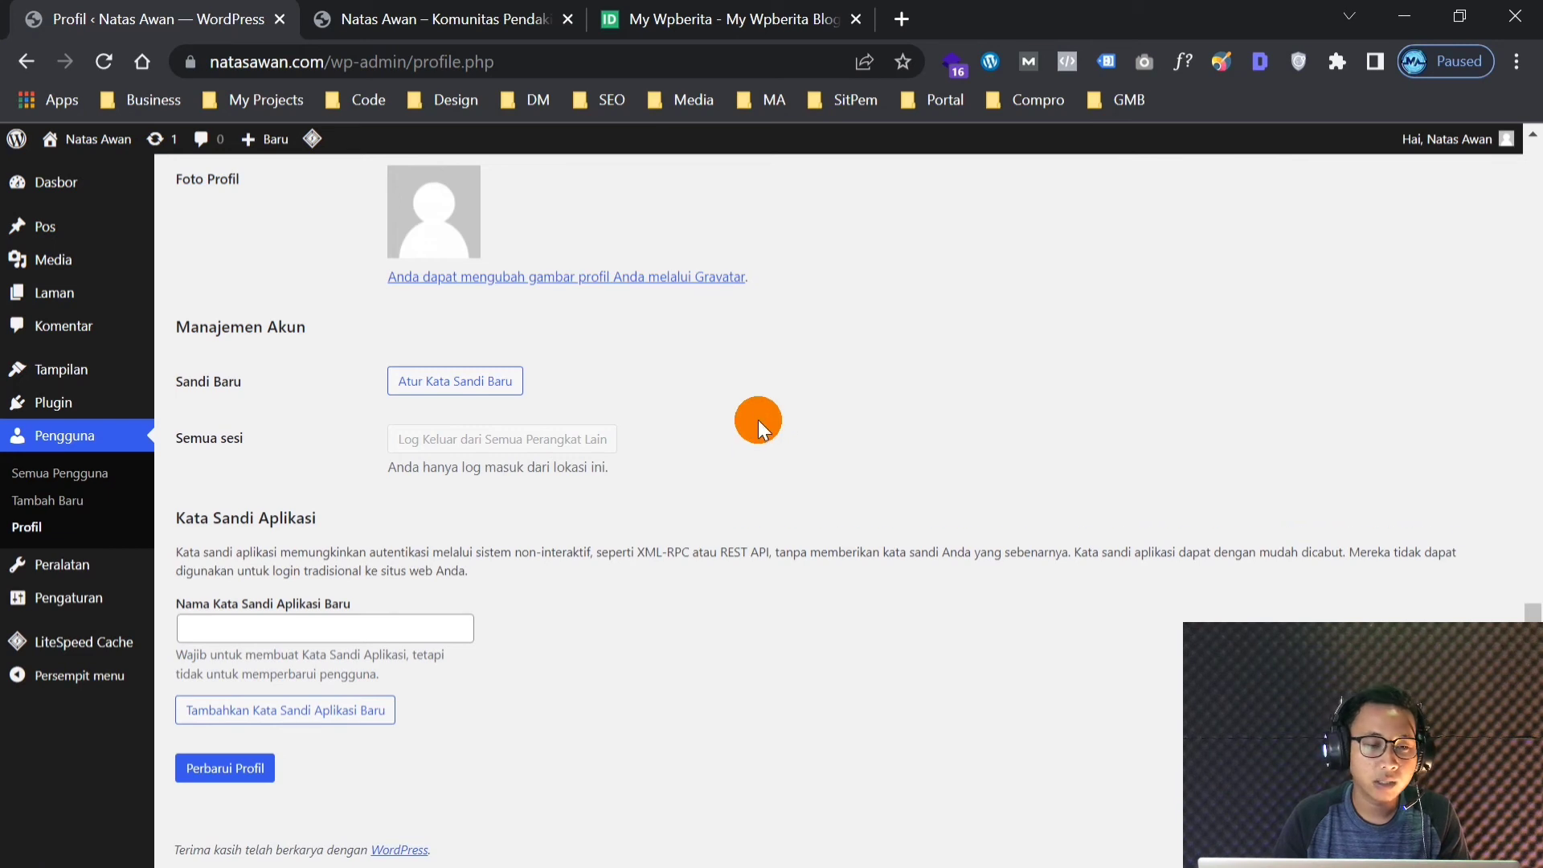
{"action": "scroll", "coordinate": [643, 438], "scroll_direction": "up", "scroll_amount": 1}
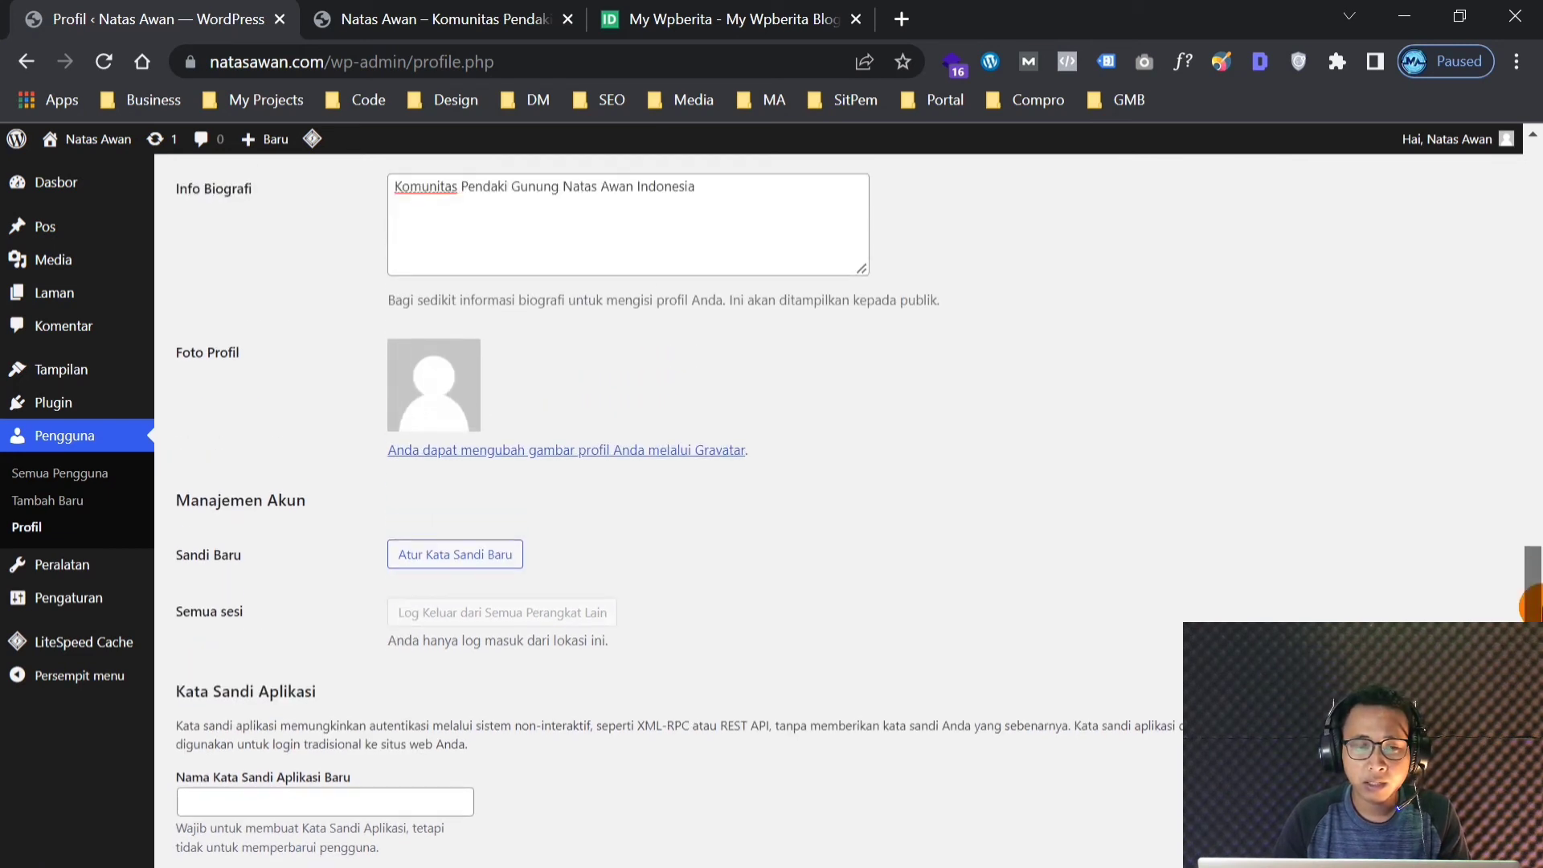
{"action": "scroll", "coordinate": [643, 438], "scroll_direction": "down", "scroll_amount": 1}
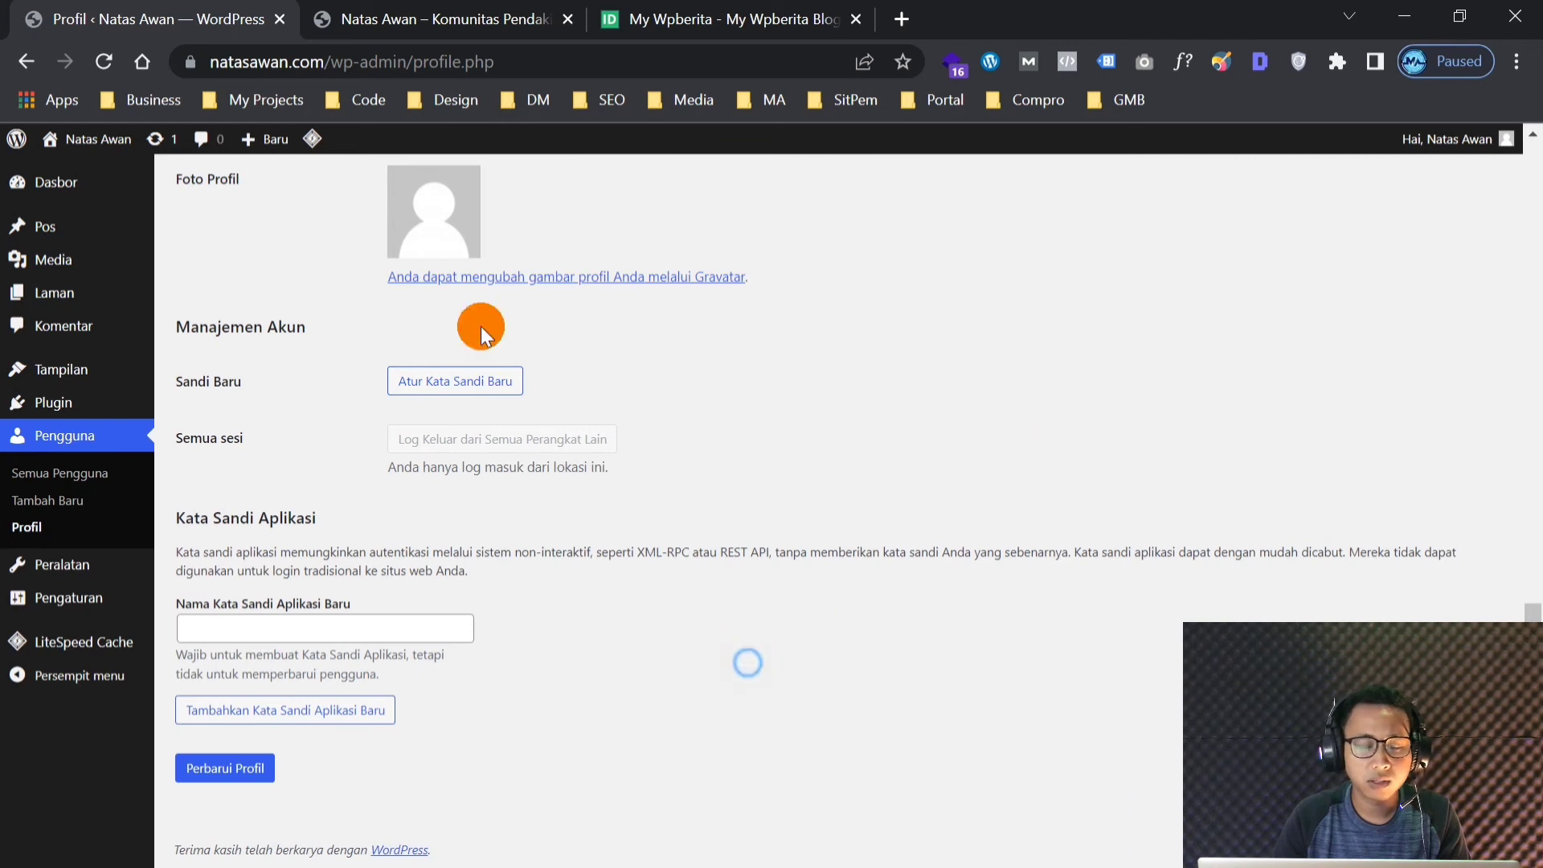
{"action": "left_click", "coordinate": [241, 767]}
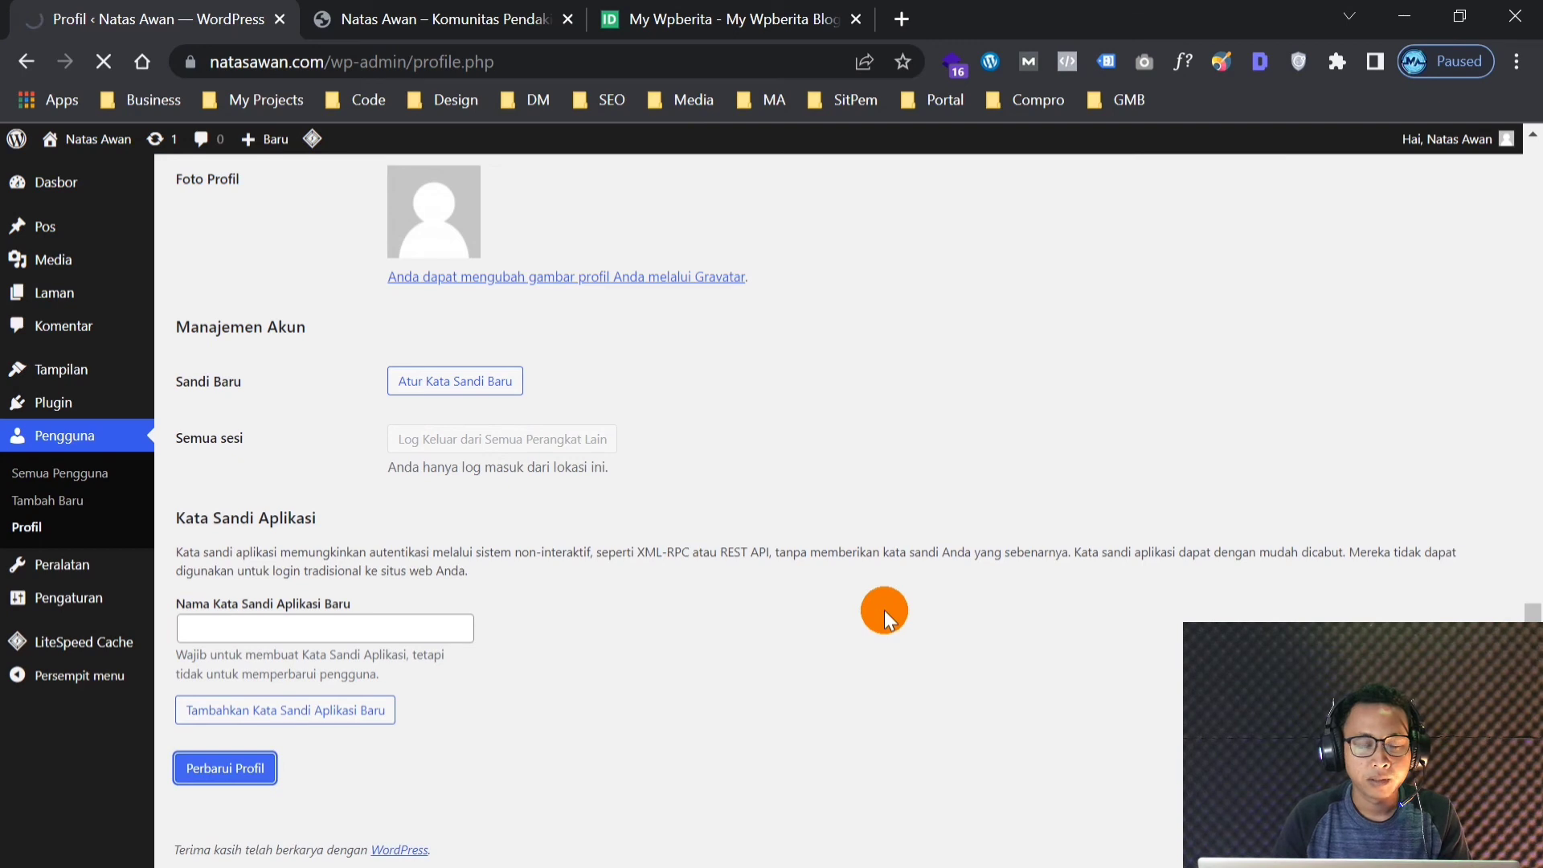
{"action": "scroll", "coordinate": [885, 610], "scroll_direction": "down", "scroll_amount": 2}
{"action": "scroll", "coordinate": [884, 610], "scroll_direction": "up", "scroll_amount": 2}
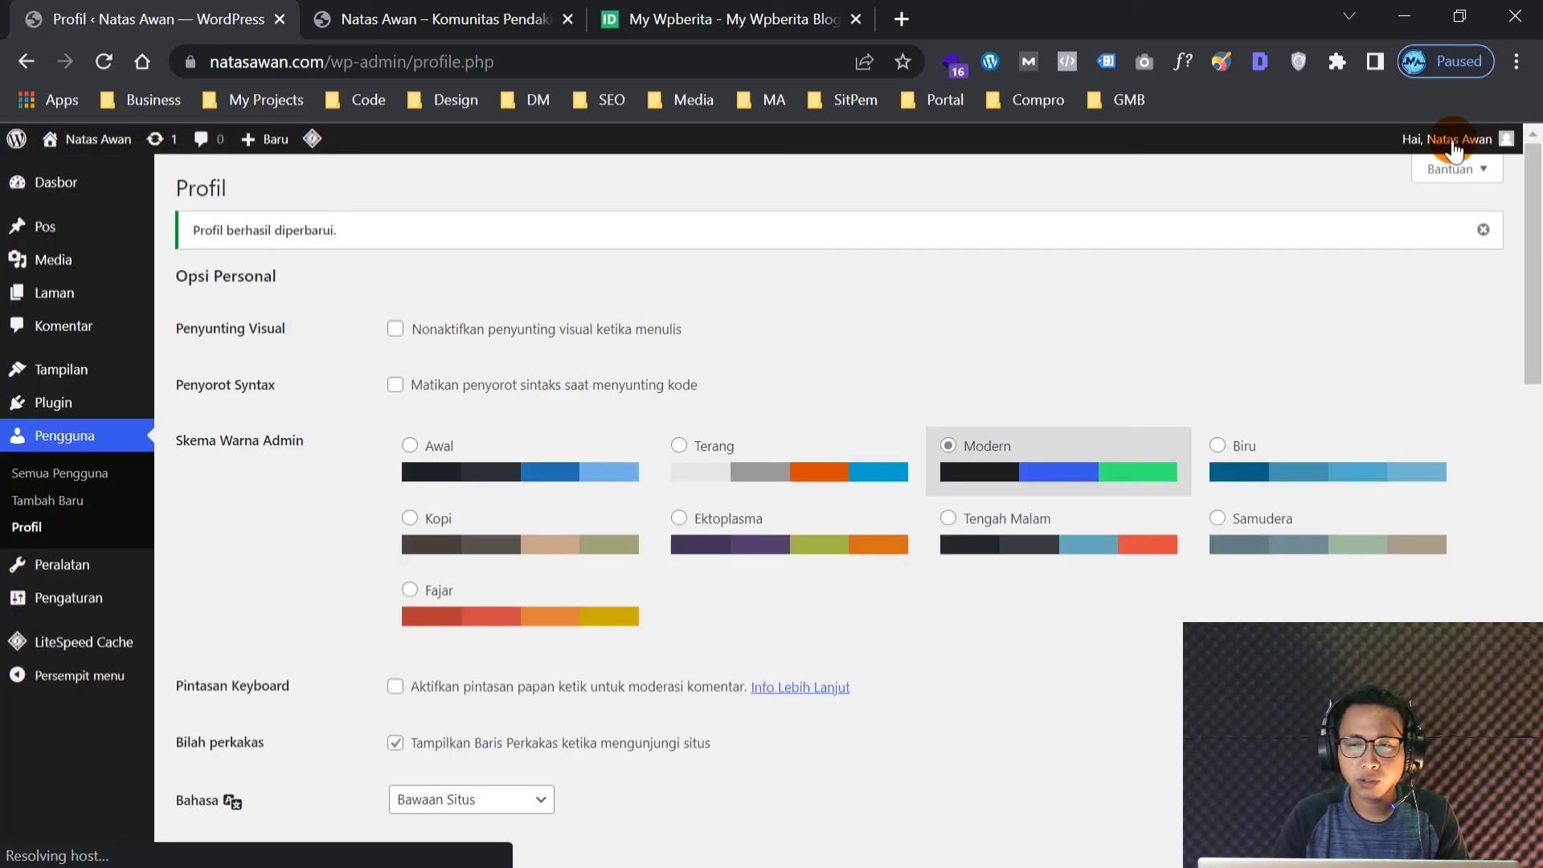
{"action": "mouse_move", "coordinate": [1452, 138]}
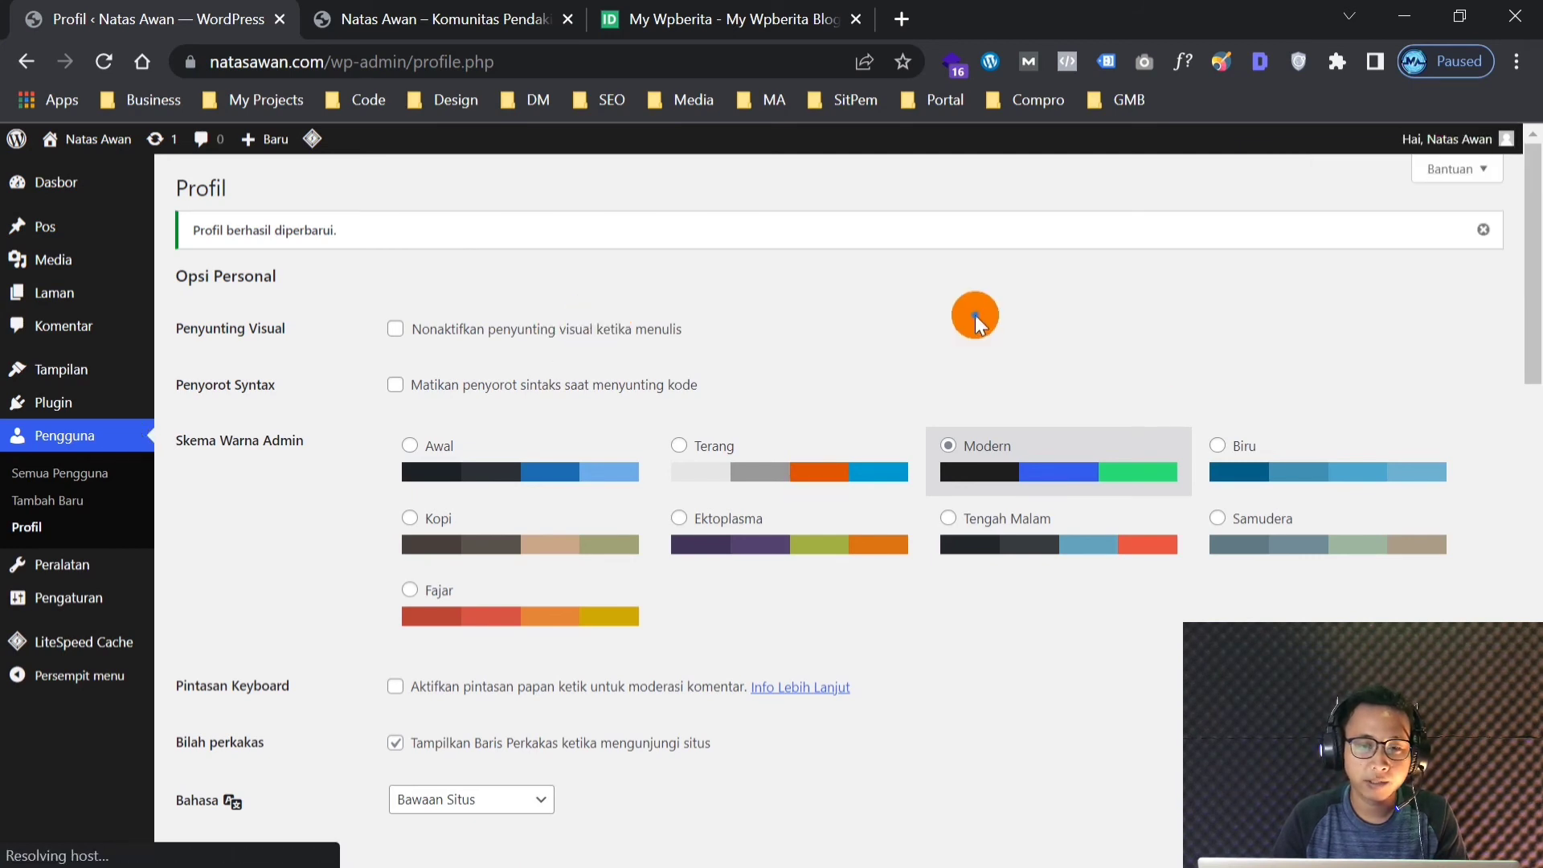
Look through the saved profile and the options offered under Peralatan and Pengaturan
{"action": "scroll", "coordinate": [980, 313], "scroll_direction": "down", "scroll_amount": 2}
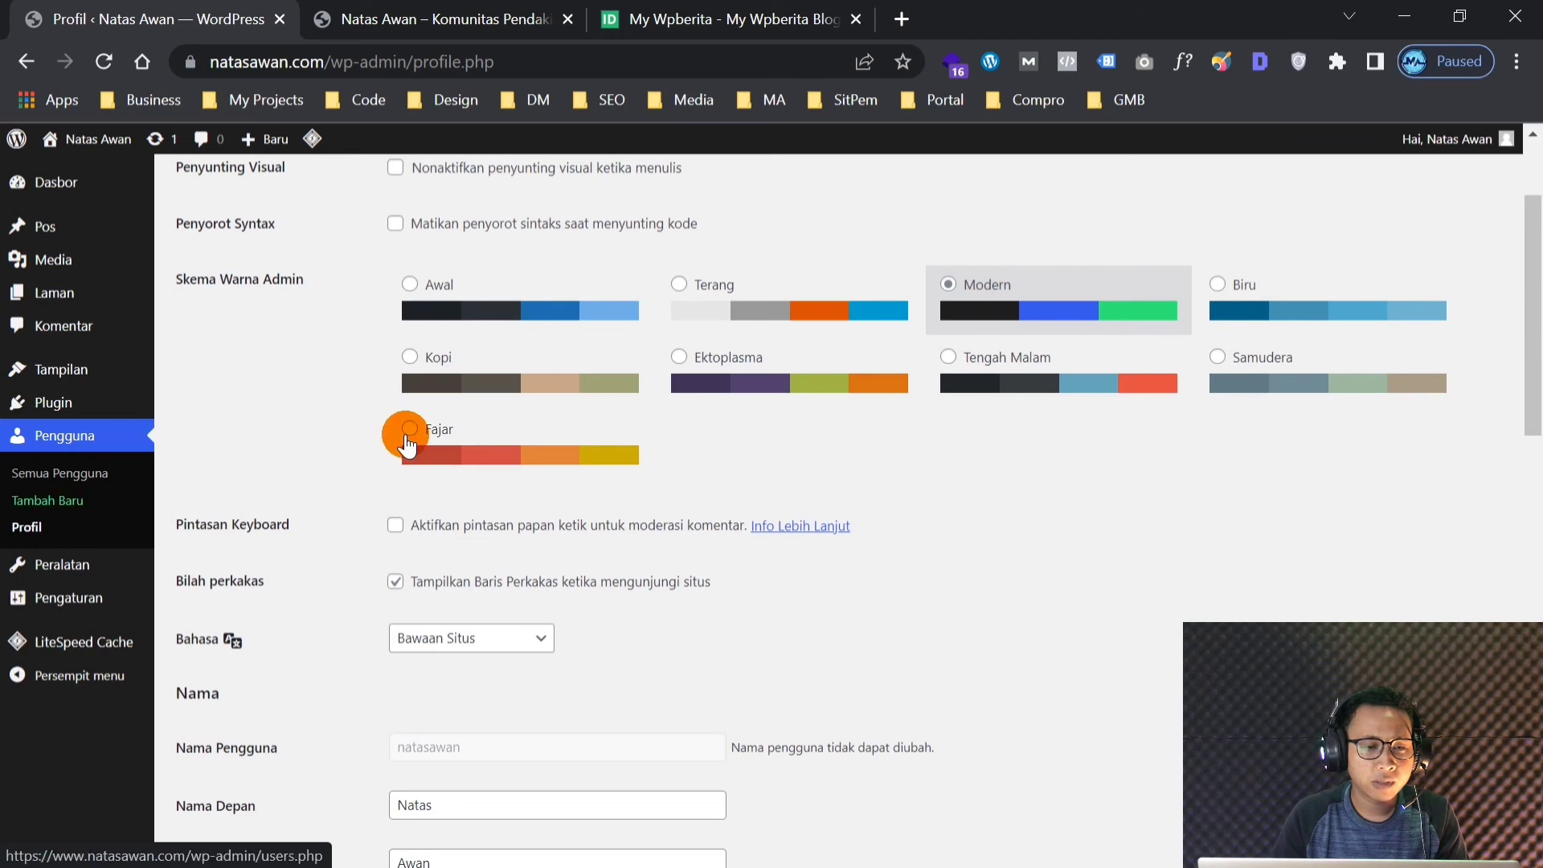
{"action": "scroll", "coordinate": [407, 438], "scroll_direction": "down", "scroll_amount": 2}
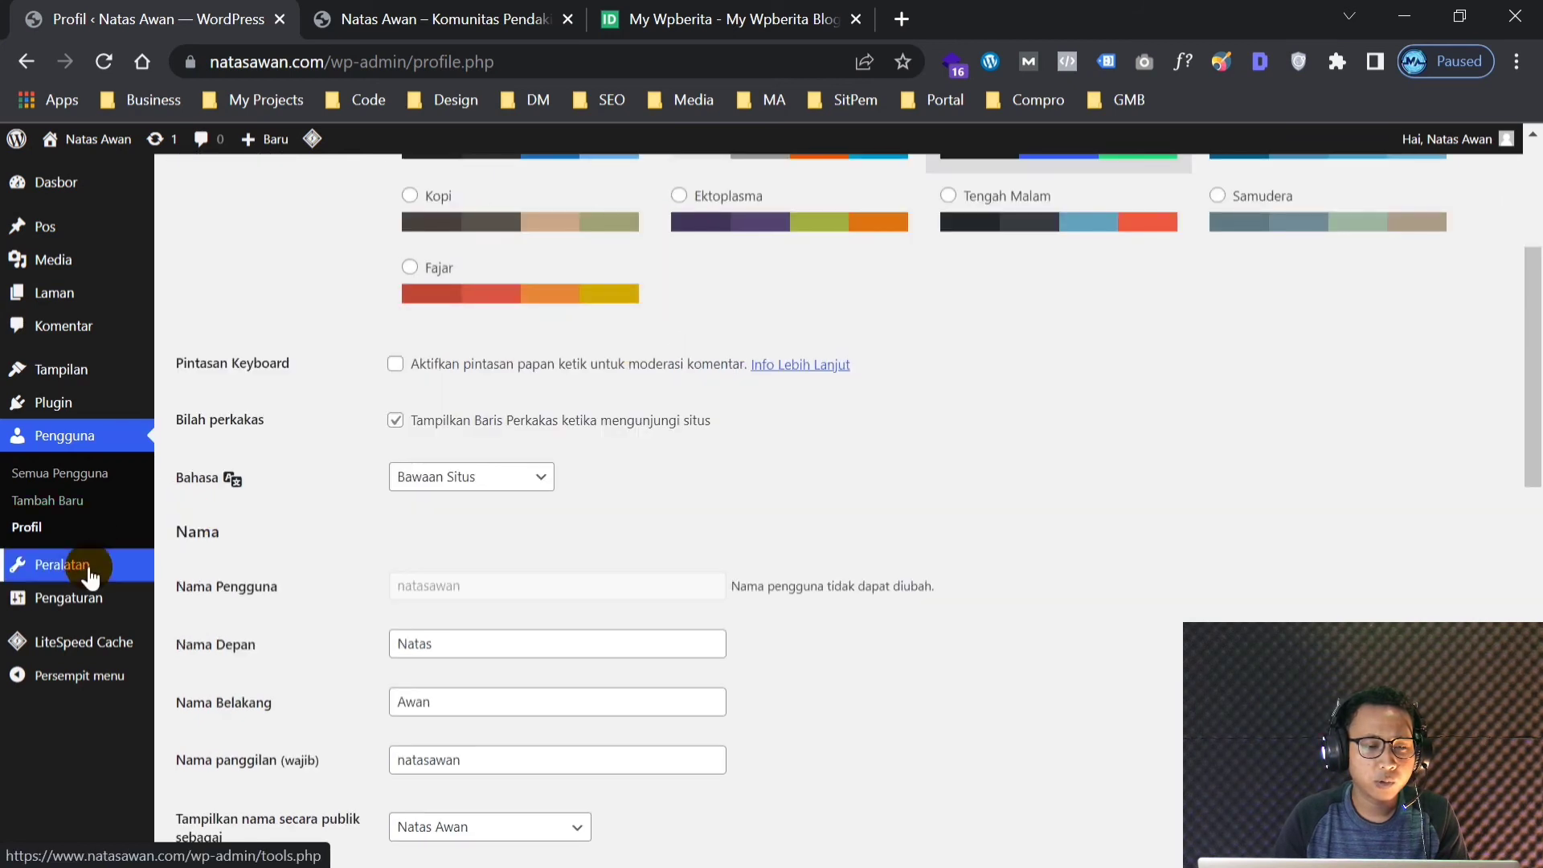
{"action": "mouse_move", "coordinate": [64, 565]}
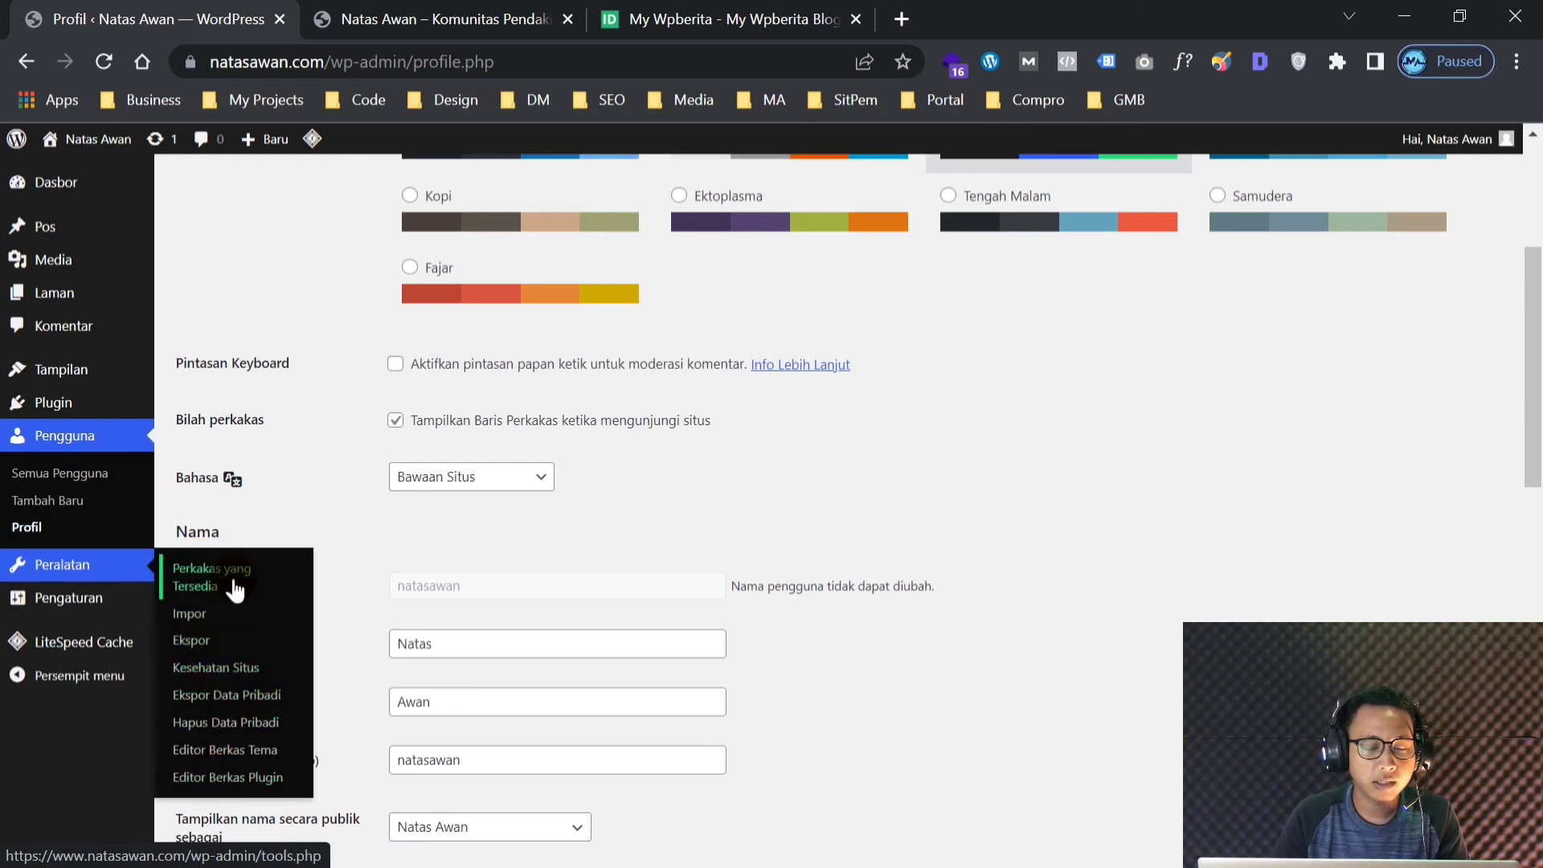
{"action": "left_click", "coordinate": [208, 572]}
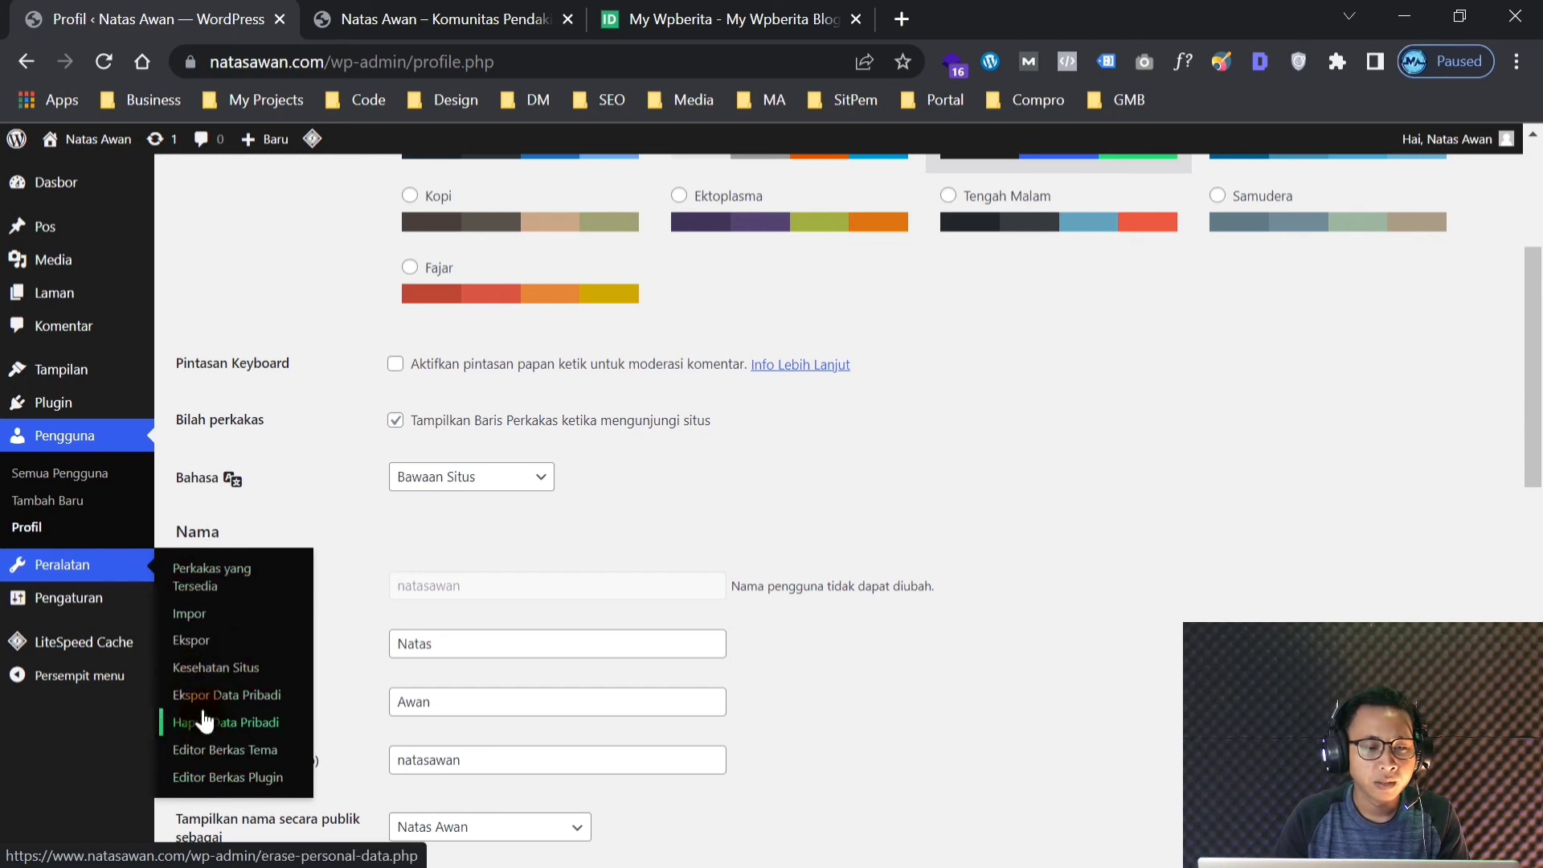
{"action": "left_click", "coordinate": [99, 611]}
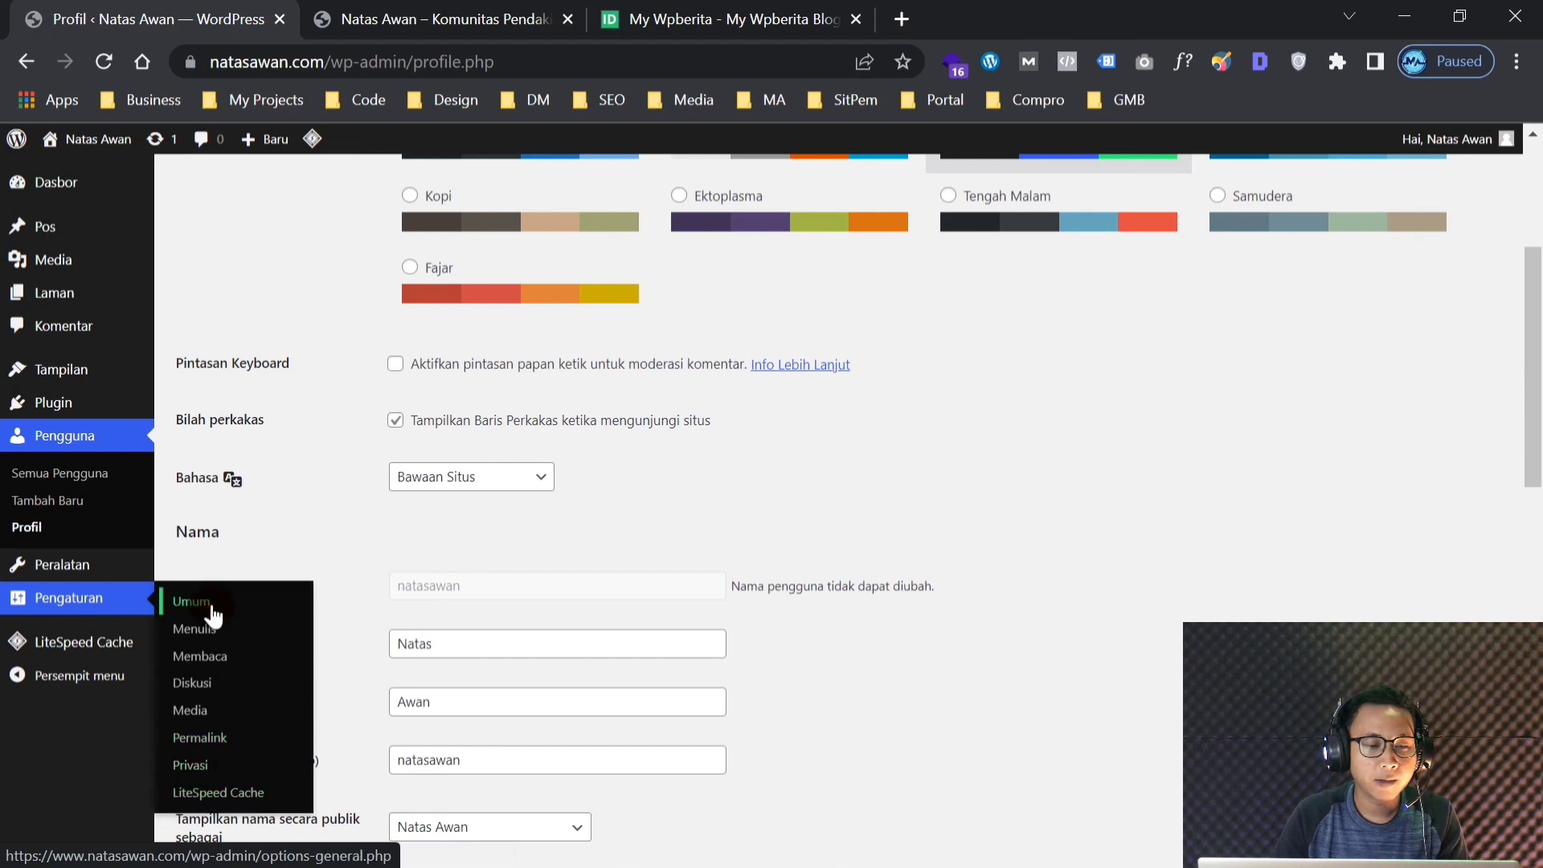
Open the LiteSpeed Cache dashboard, look through its usage statistics and status cards, and return to the admin home page
{"action": "mouse_move", "coordinate": [27, 645]}
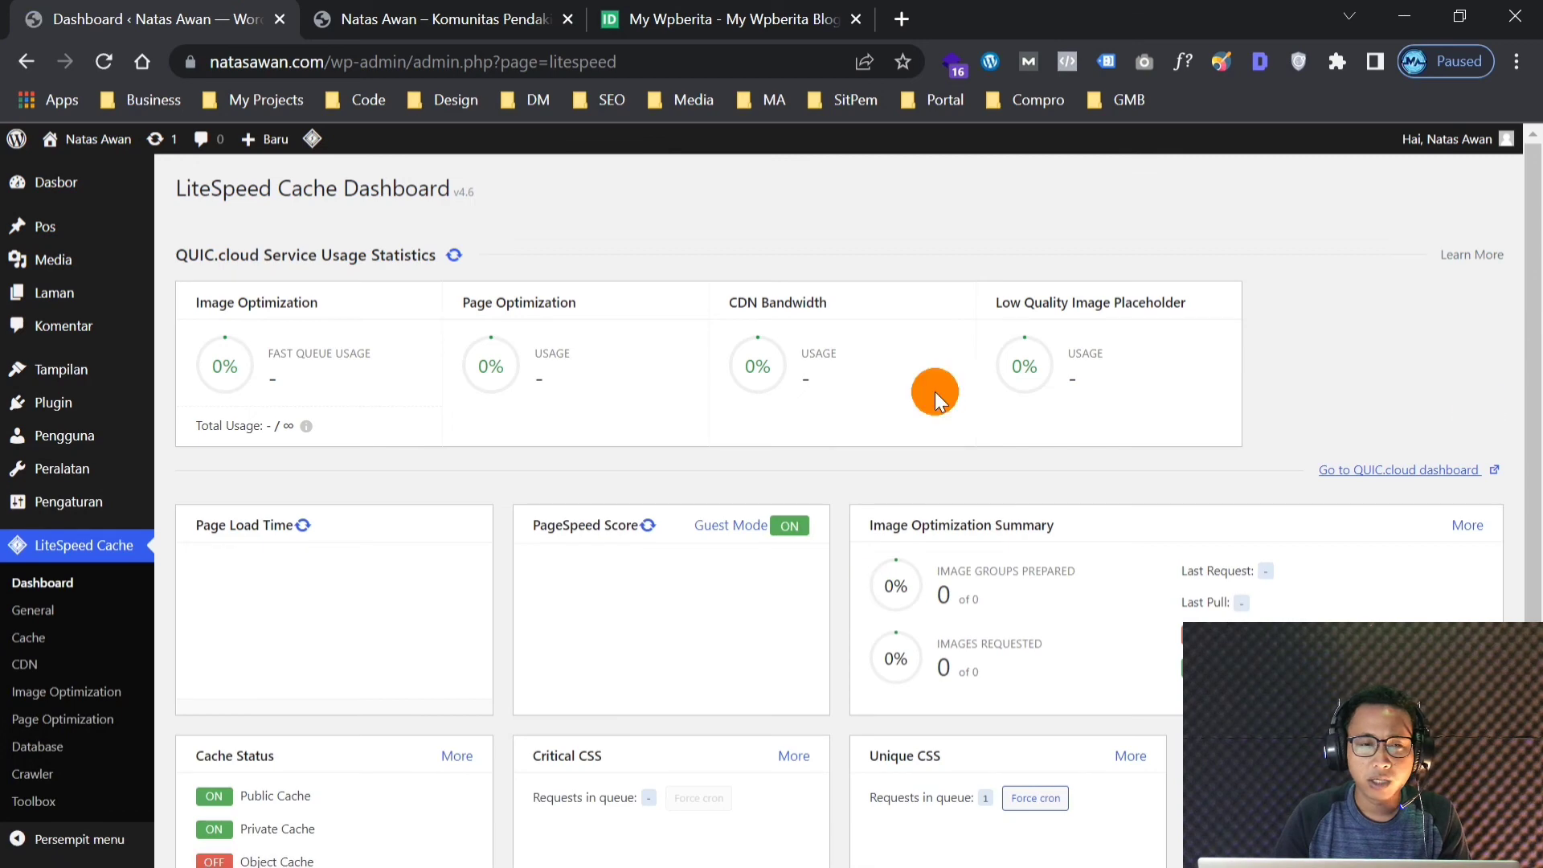
{"action": "left_click_drag", "start_coordinate": [1540, 237], "coordinate": [1540, 390]}
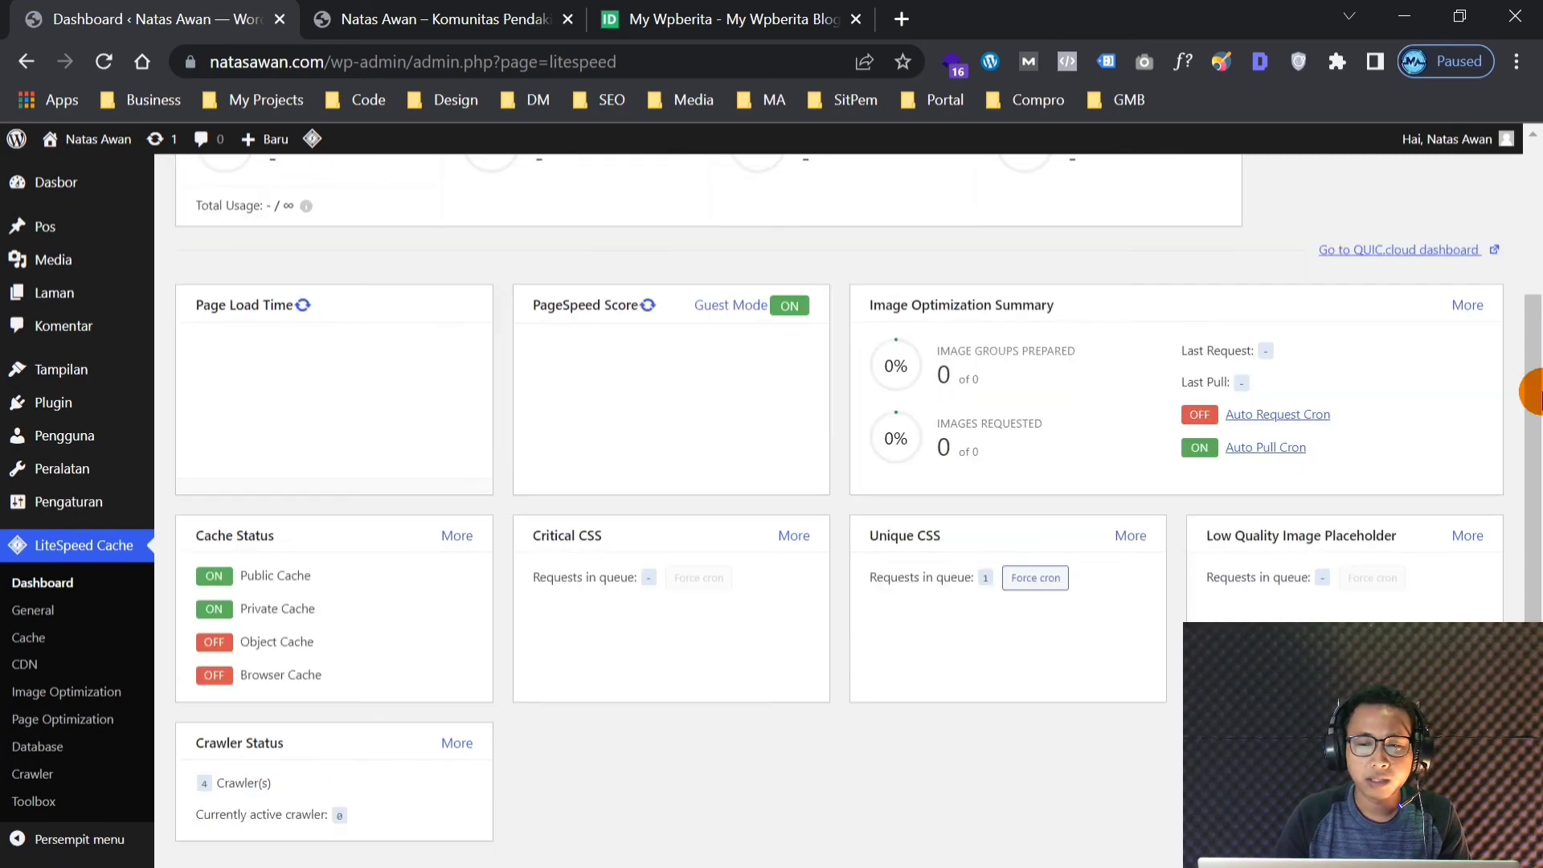
{"action": "scroll", "coordinate": [1045, 523], "scroll_direction": "down", "scroll_amount": 2}
{"action": "scroll", "coordinate": [956, 562], "scroll_direction": "up", "scroll_amount": 4}
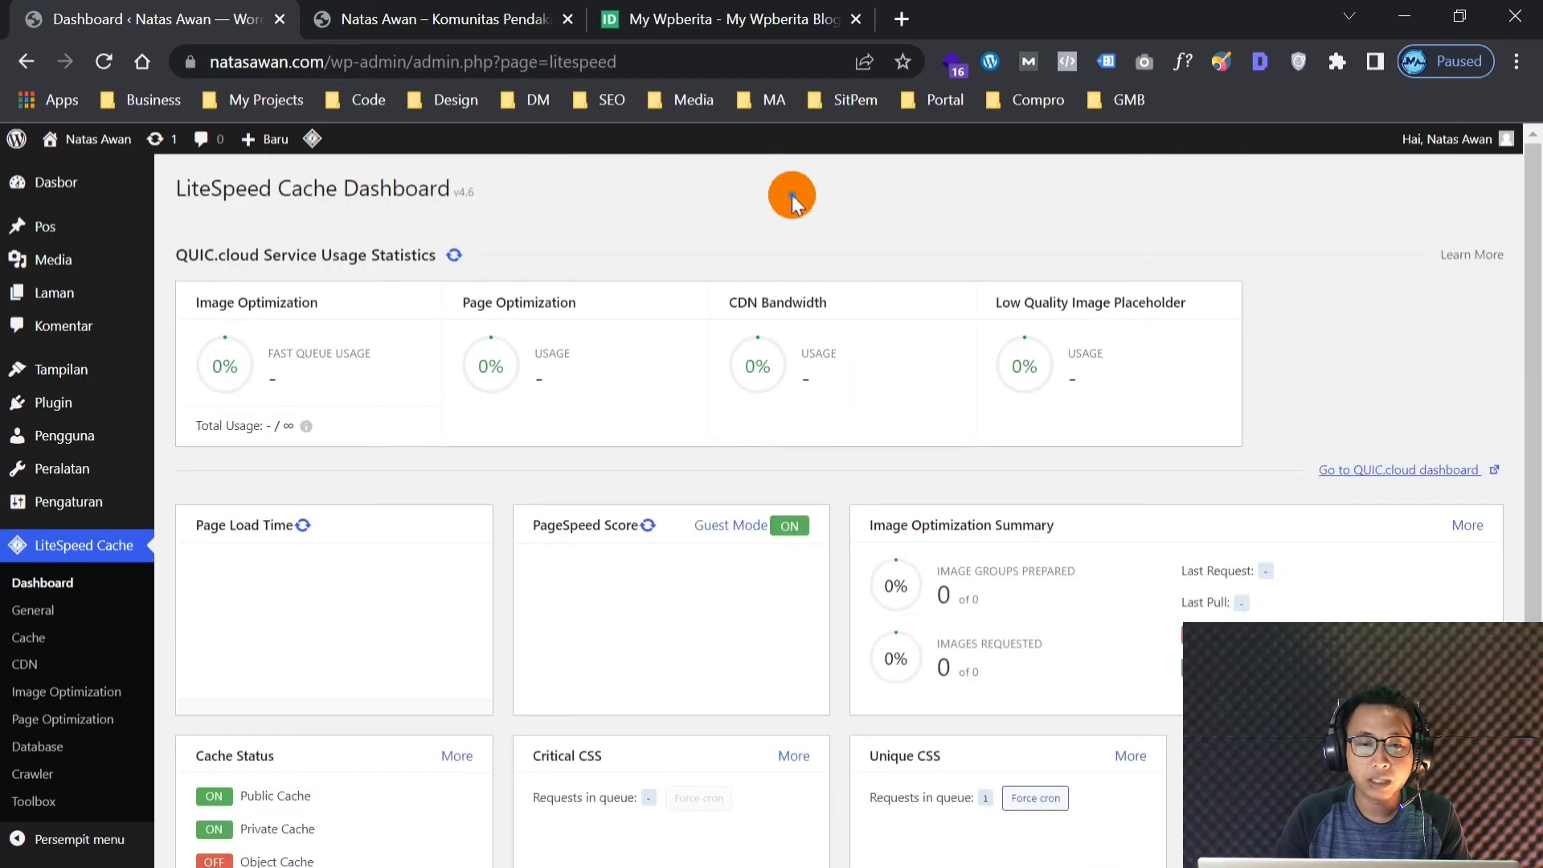
{"action": "left_click_drag", "start_coordinate": [1531, 282], "coordinate": [1531, 201]}
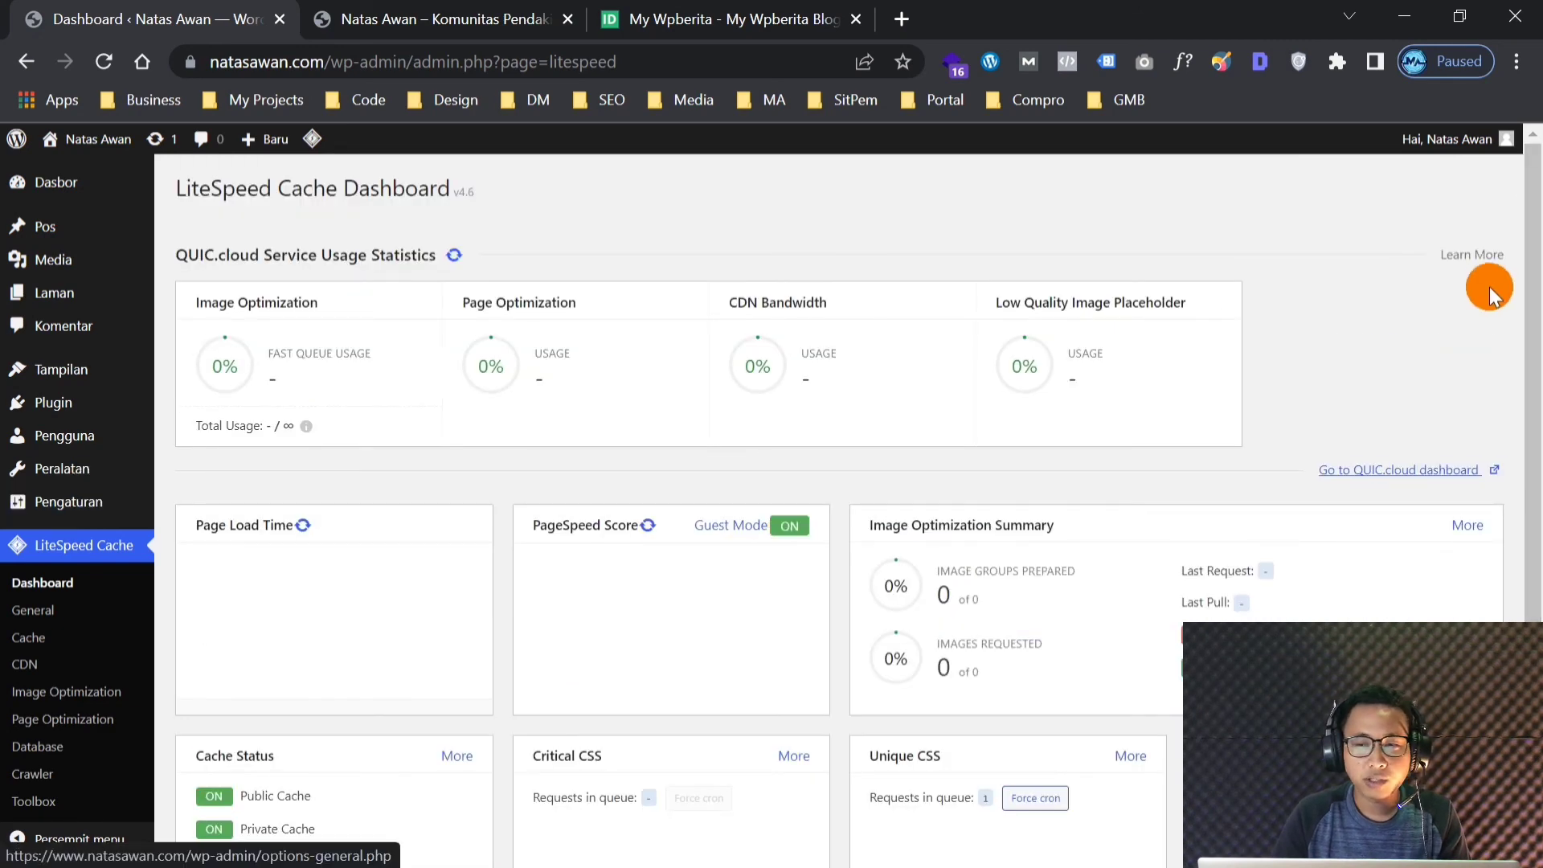
{"action": "scroll", "coordinate": [964, 338], "scroll_direction": "down", "scroll_amount": 1}
{"action": "scroll", "coordinate": [407, 389], "scroll_direction": "up", "scroll_amount": 1}
{"action": "mouse_move", "coordinate": [100, 197]}
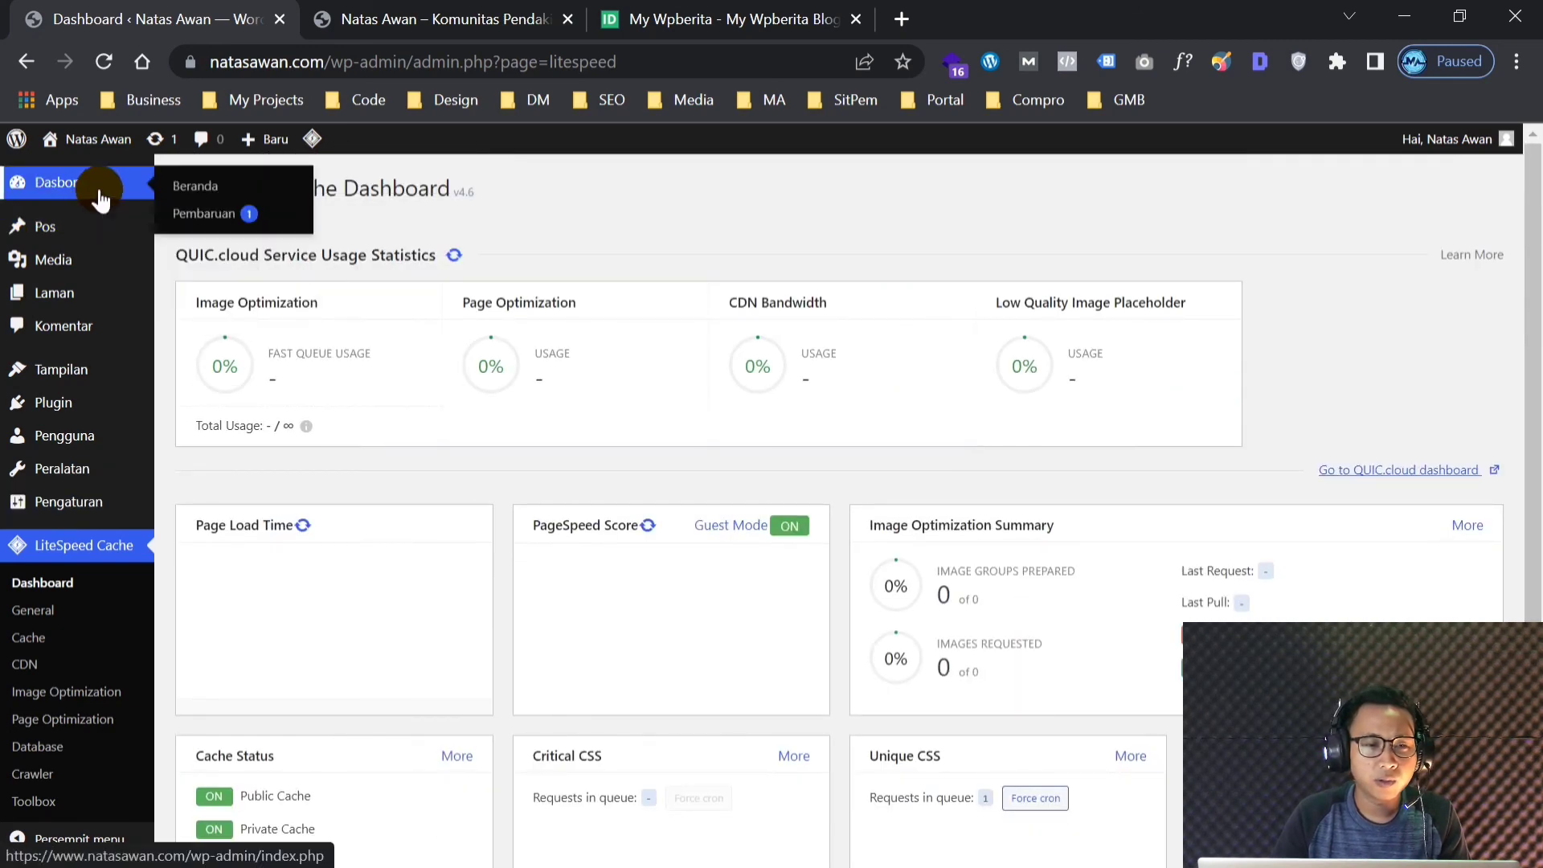
{"action": "left_click", "coordinate": [193, 187]}
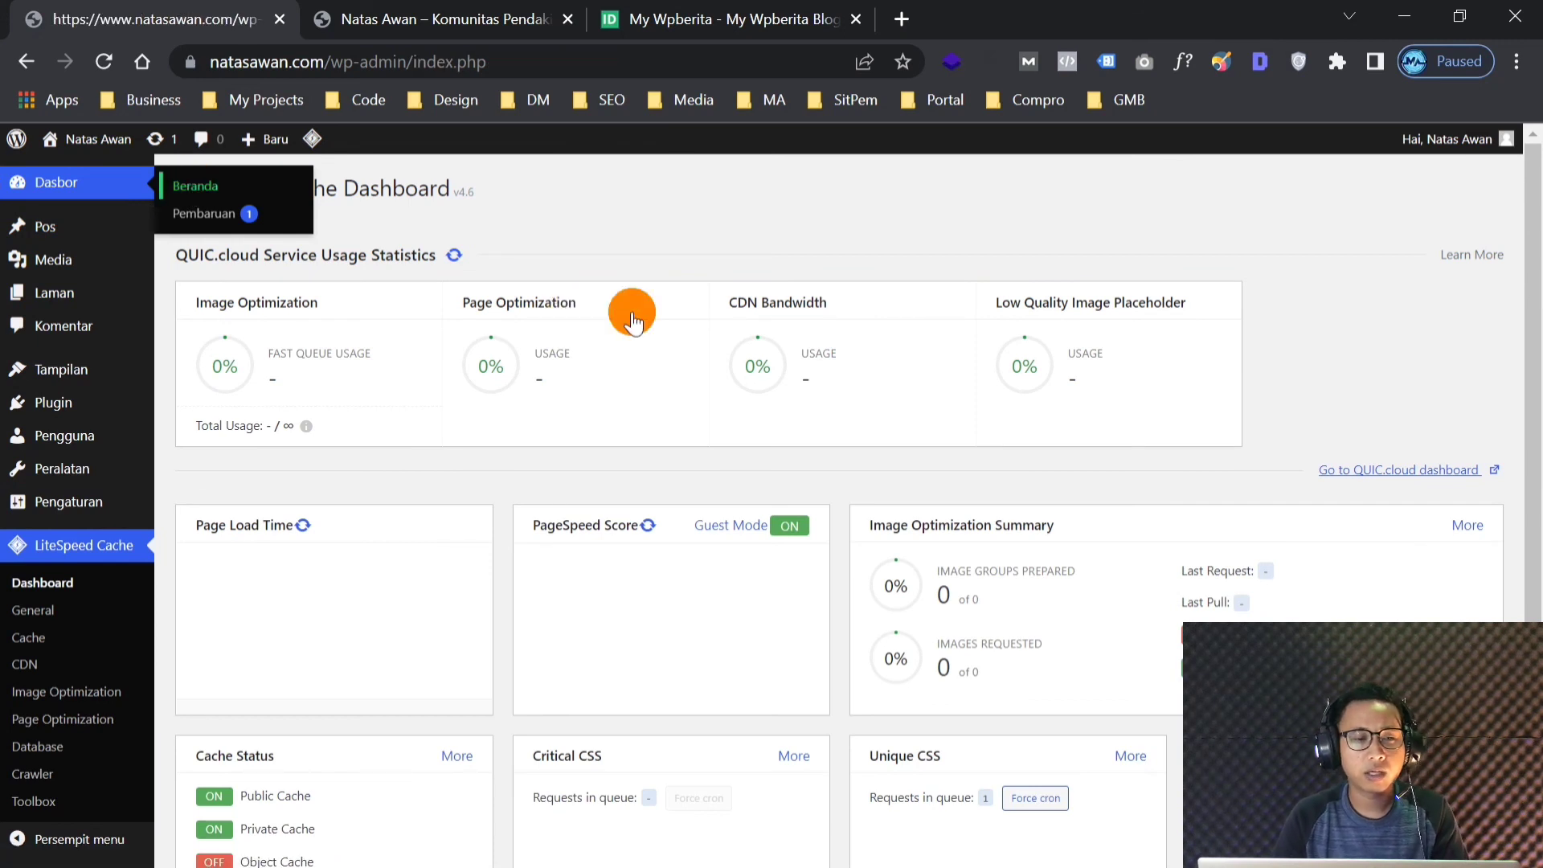